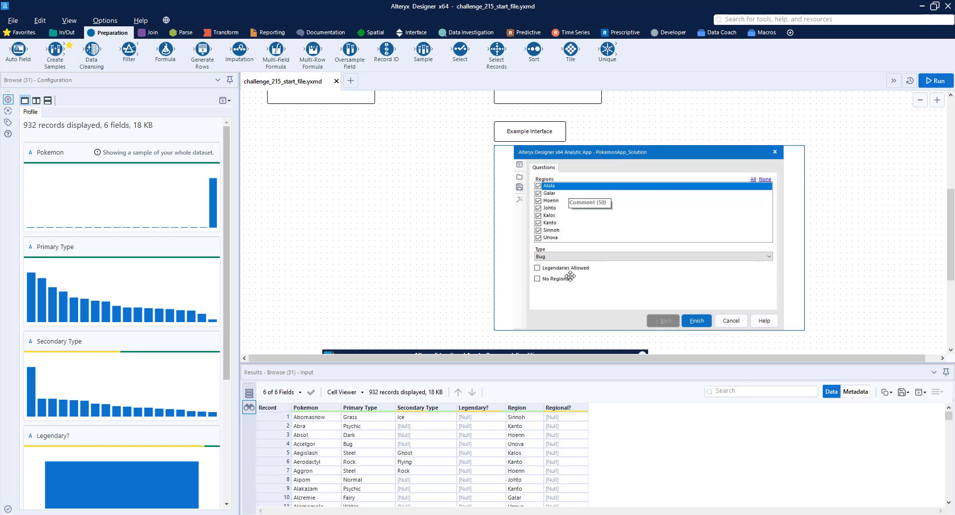
# - Delete the Alteryx Educational Asset - Terms and Conditions container below the example interface
pyautogui.scroll(-2, 565, 279)
pyautogui.click(565, 279)
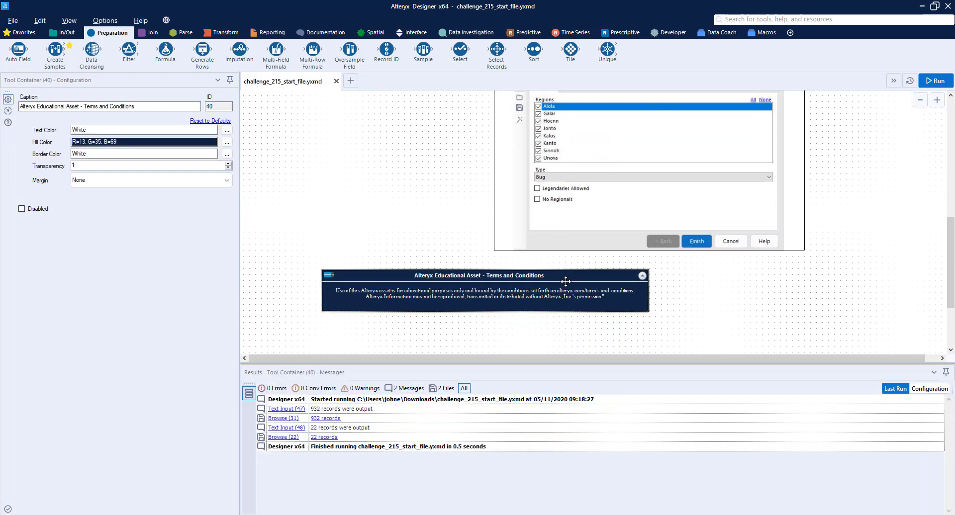
pyautogui.press('Delete')
# - Move the example interface picture up beside the challenge description, freeing the canvas below the Inputs and Output containers
pyautogui.scroll(6, 567, 284)
pyautogui.scroll(2, 567, 284)
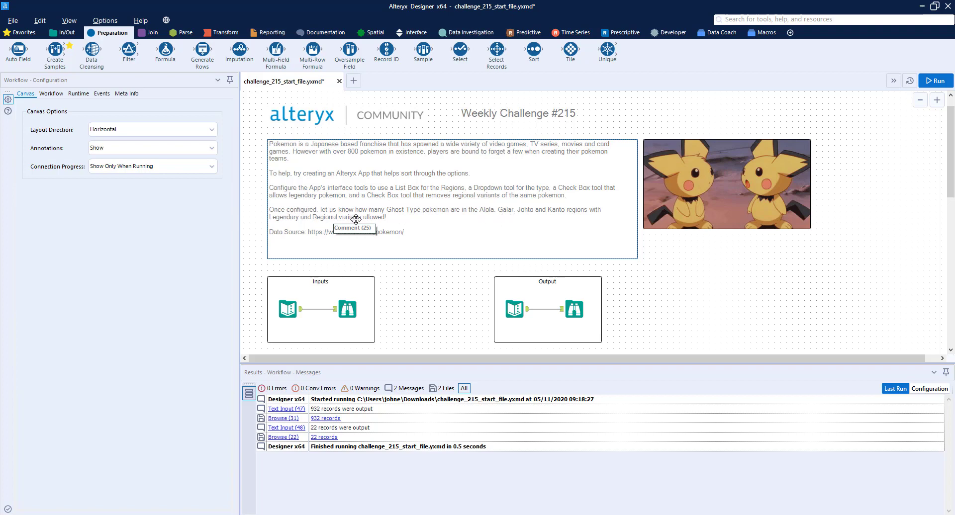
pyautogui.scroll(-4, 448, 234)
pyautogui.click(550, 254)
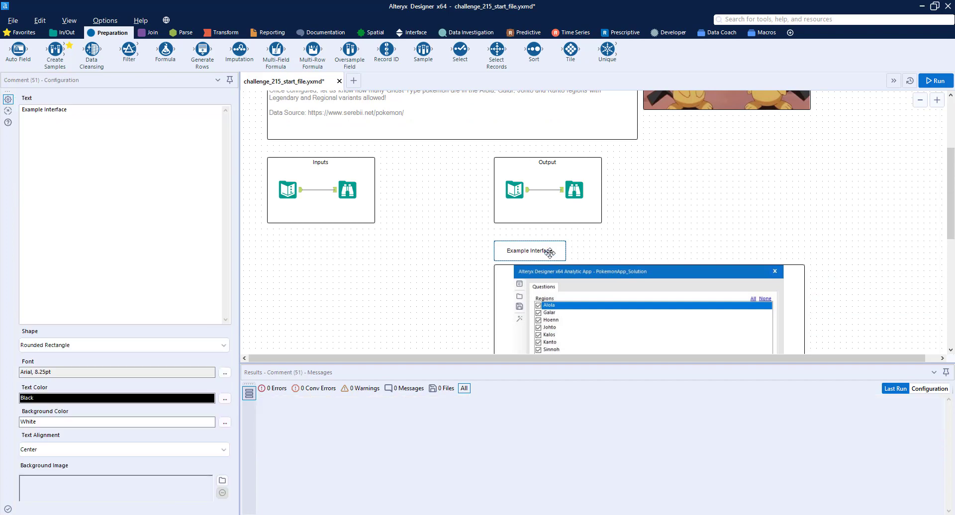
pyautogui.moveTo(549, 254); pyautogui.dragTo(777, 77)
pyautogui.moveTo(770, 178); pyautogui.dragTo(731, 281)
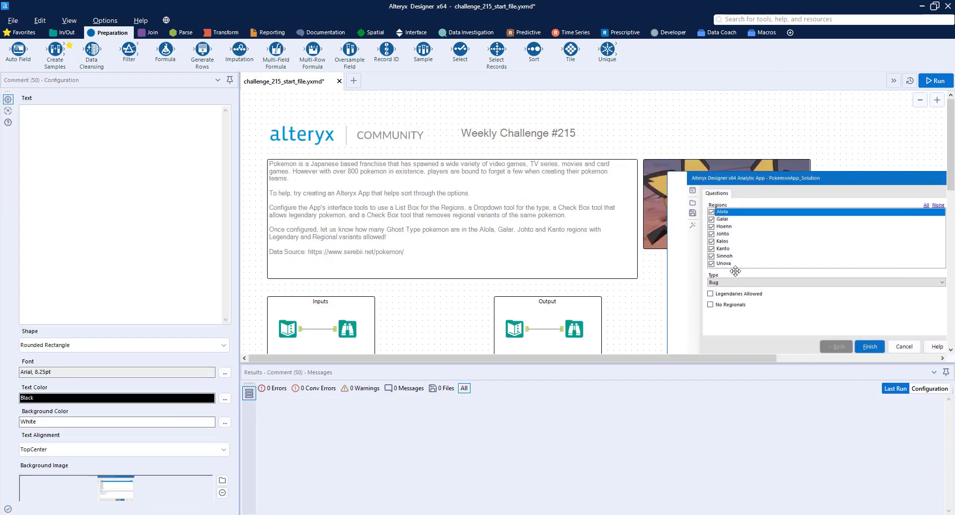
# - Examine the input data's Legendary?, Region and Regional? fields and compare them with the example interface
pyautogui.scroll(-6, 732, 268)
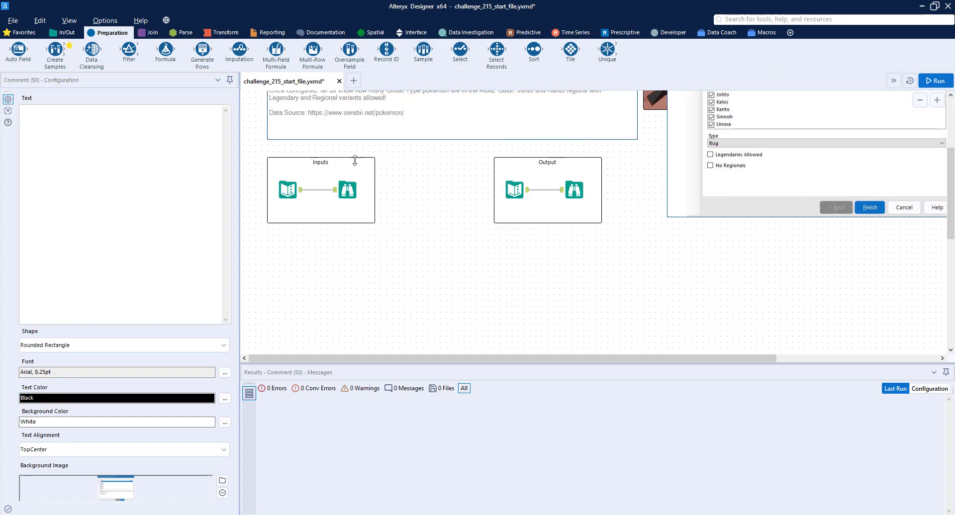
pyautogui.click(348, 190)
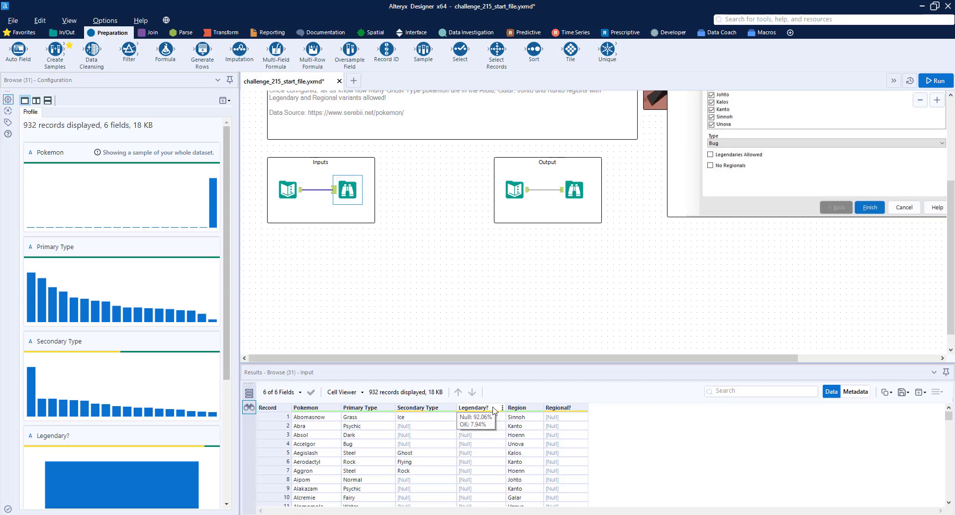
pyautogui.scroll(-6, 507, 455)
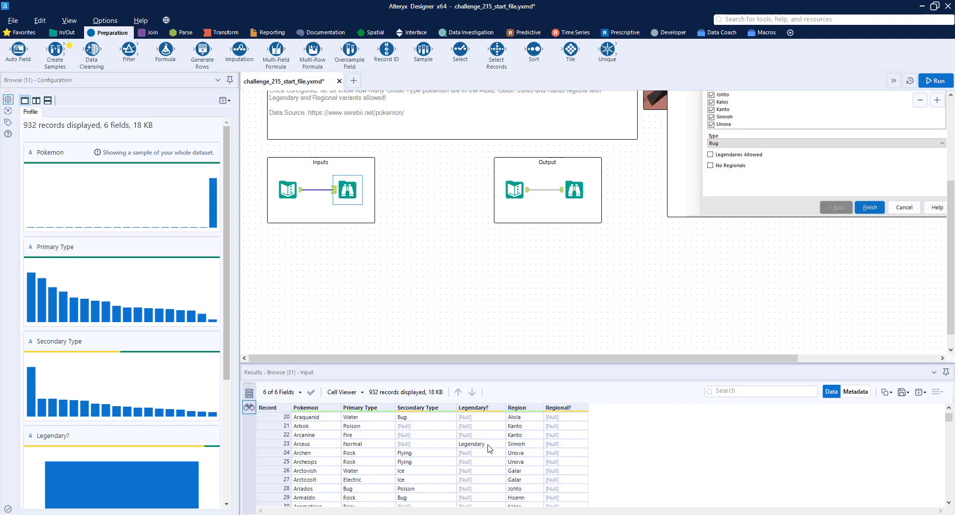
pyautogui.scroll(6, 511, 435)
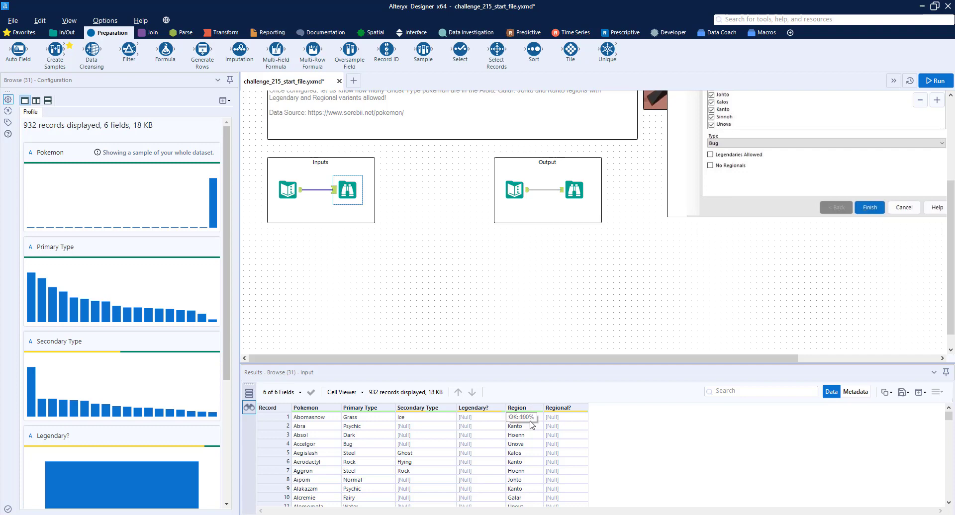
pyautogui.moveTo(576, 411)
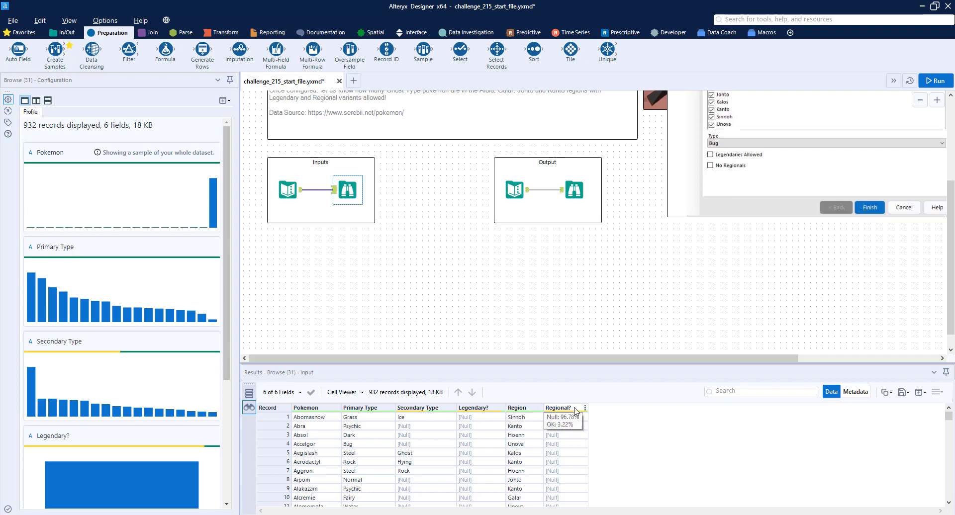
pyautogui.scroll(-8, 576, 428)
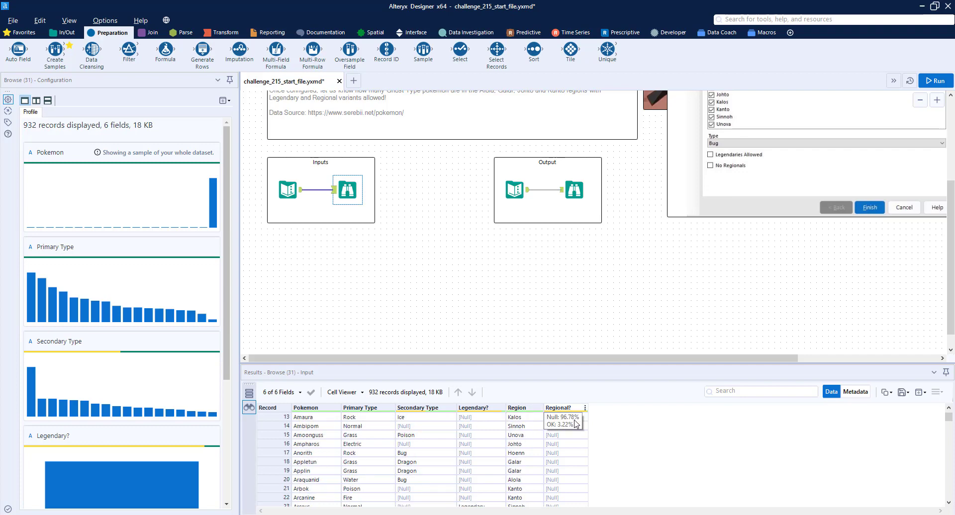
pyautogui.scroll(8, 575, 451)
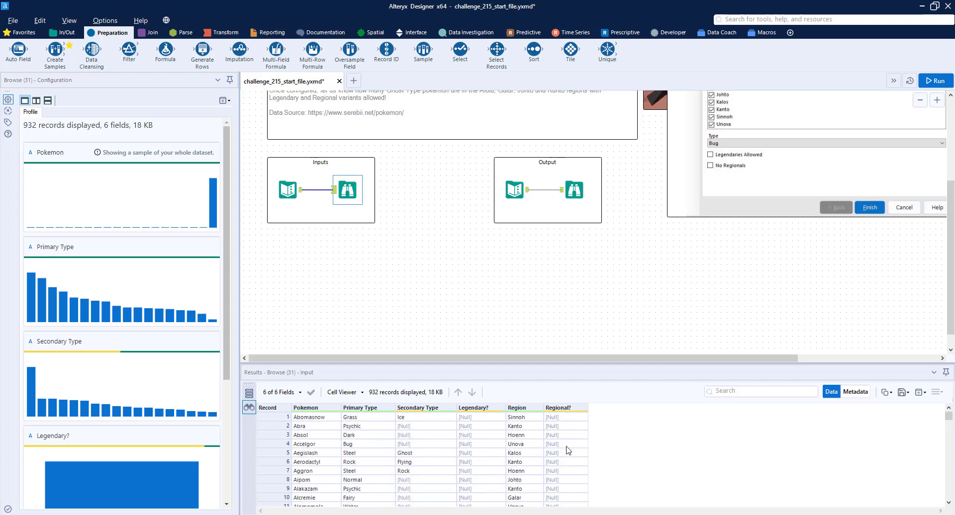
pyautogui.scroll(3, 567, 274)
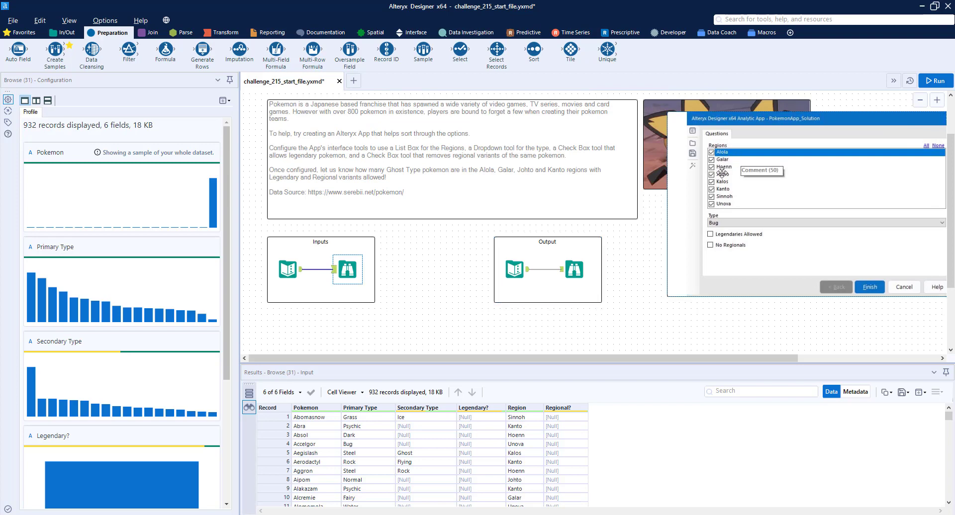
pyautogui.scroll(-3, 741, 201)
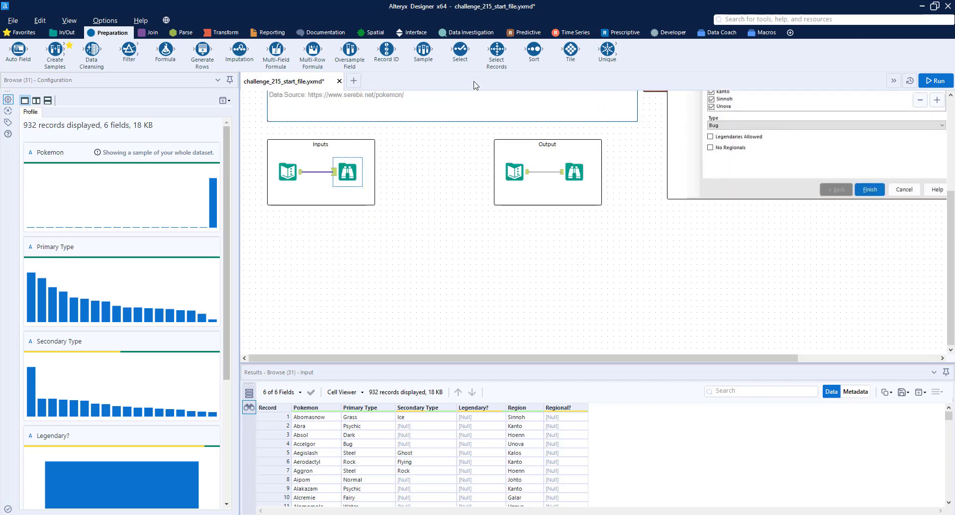
# - Add a List Box tool to the empty canvas below the Inputs and Output containers and set its displayed text to Regions
pyautogui.click(413, 34)
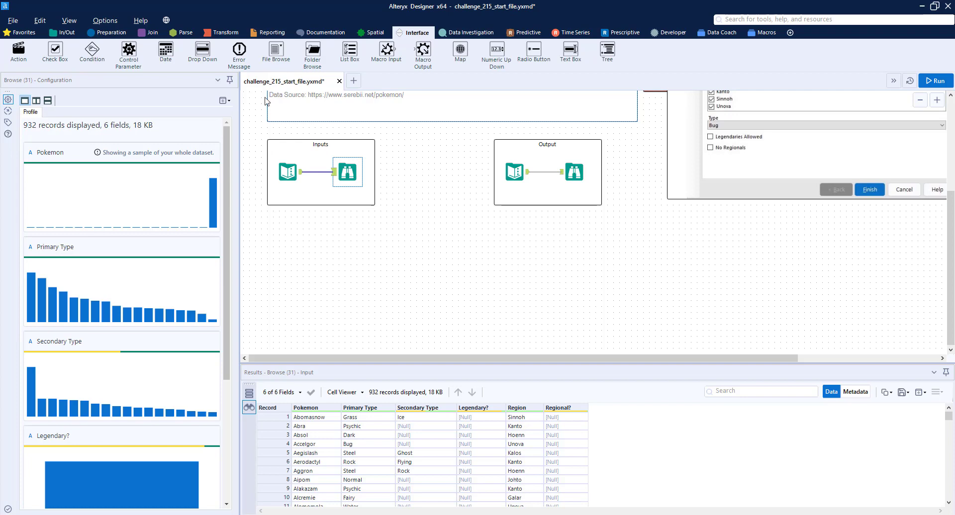
pyautogui.moveTo(351, 51); pyautogui.dragTo(398, 254)
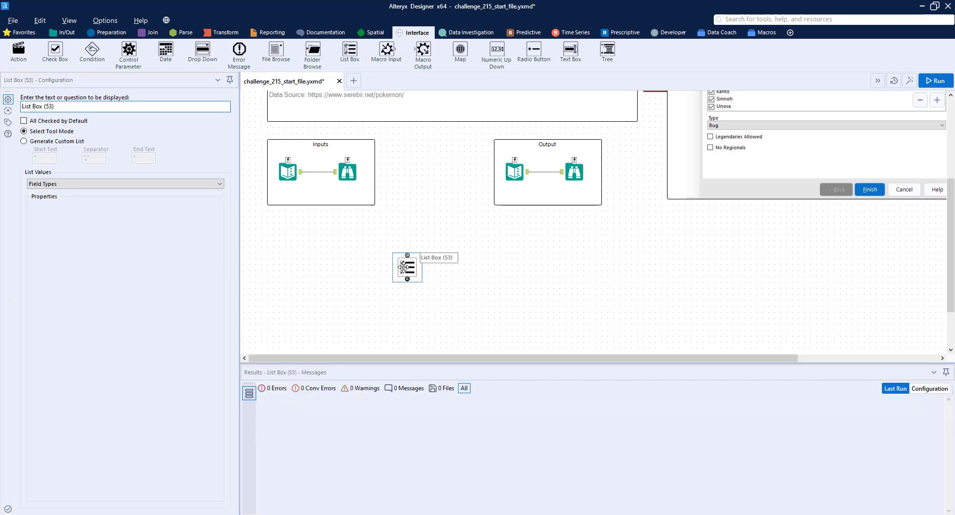
pyautogui.moveTo(66, 107); pyautogui.dragTo(3, 119)
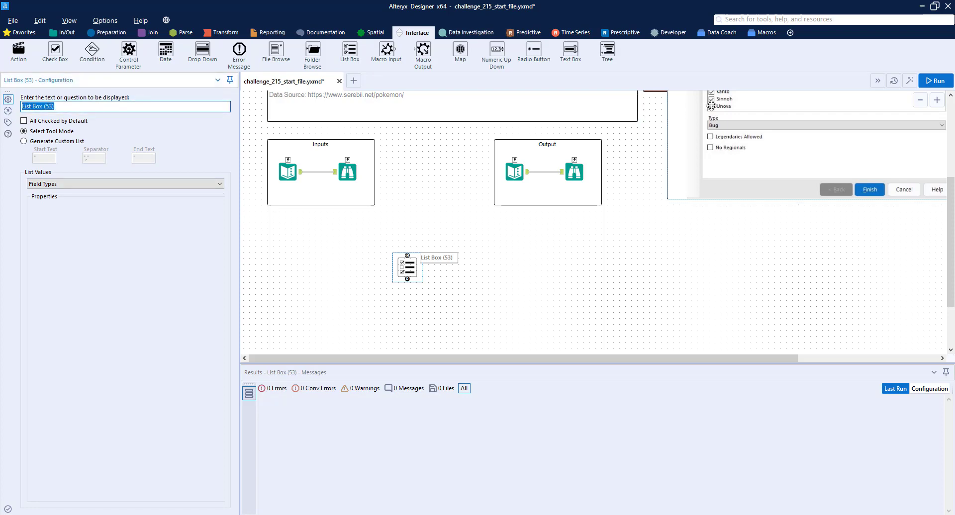
pyautogui.scroll(3, 746, 169)
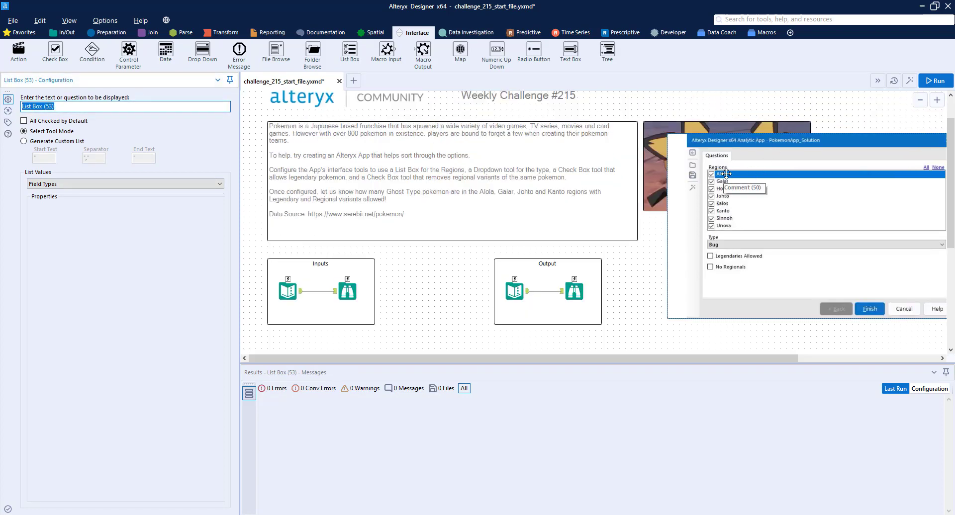
pyautogui.scroll(4, 726, 174)
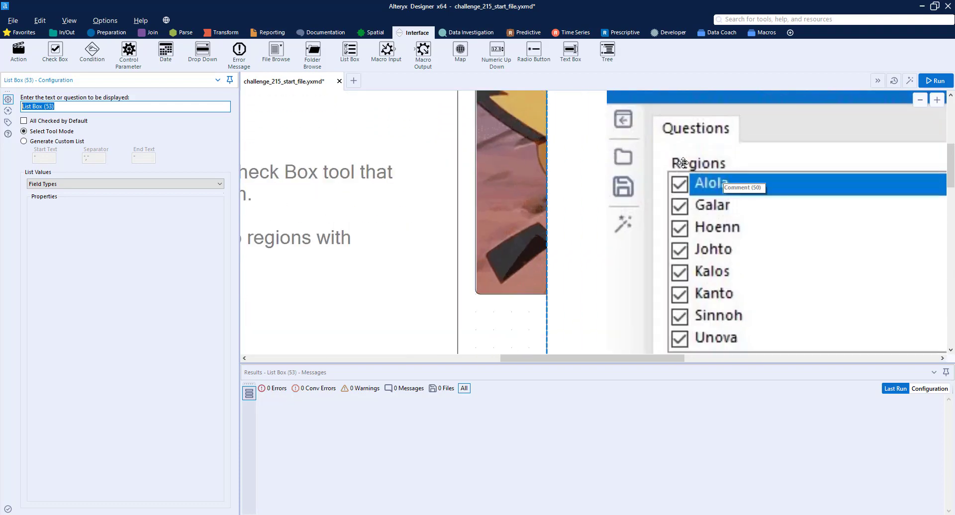
pyautogui.scroll(-4, 566, 274)
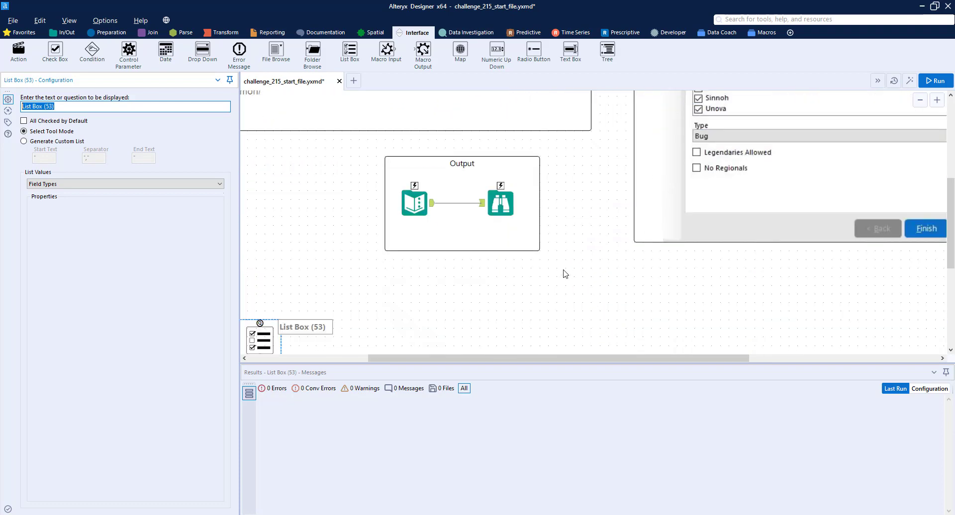
pyautogui.scroll(-2, 566, 274)
pyautogui.write('Regions')
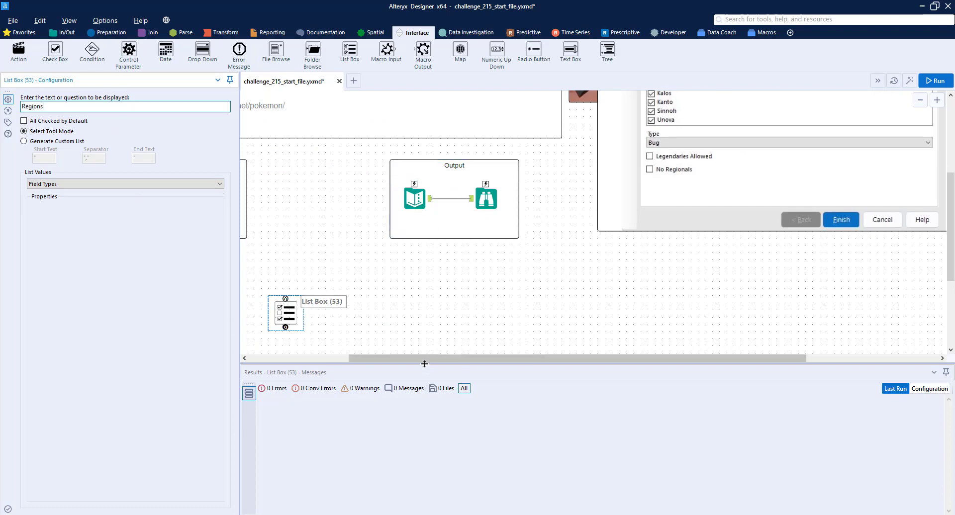
# - Set the Regions list box's list values to "Manually set values (Name:Value - one per line)"
pyautogui.moveTo(426, 358); pyautogui.dragTo(325, 358)
pyautogui.scroll(-3, 433, 299)
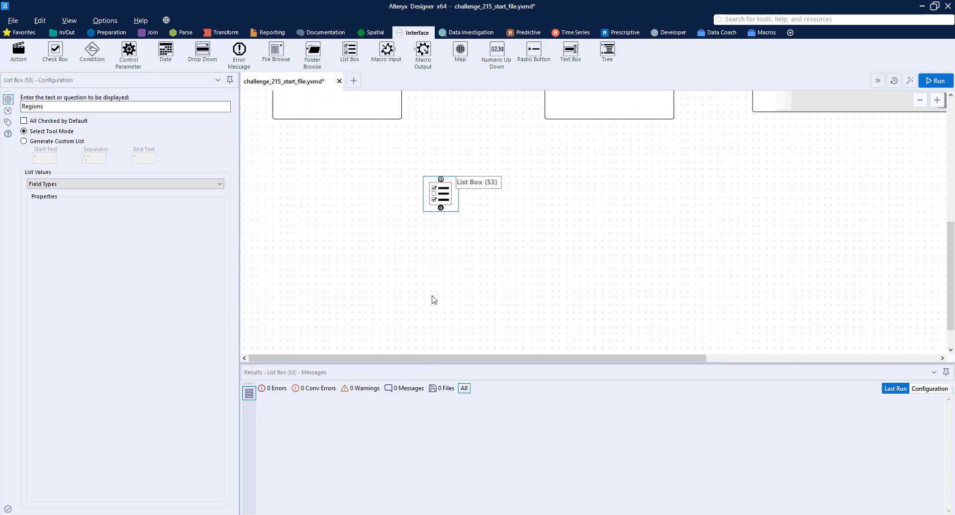
pyautogui.click(66, 188)
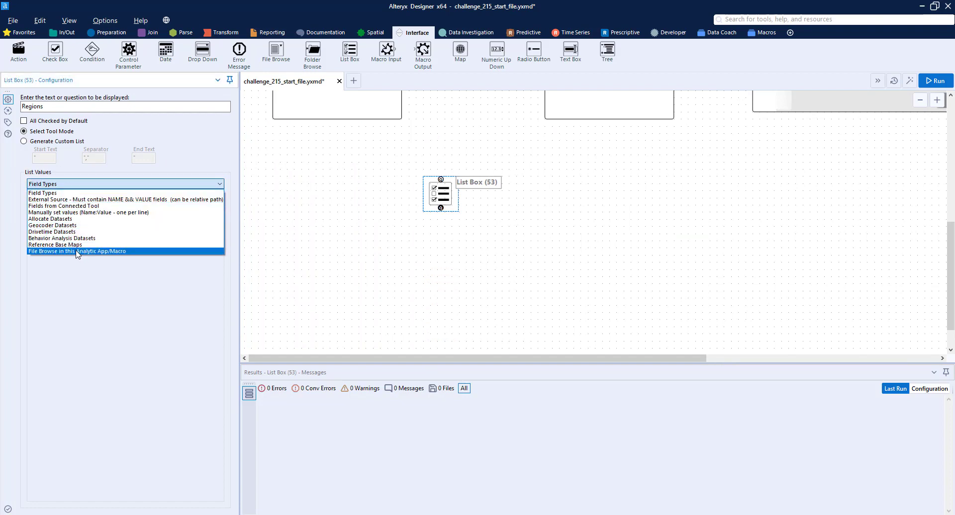
pyautogui.scroll(3, 304, 201)
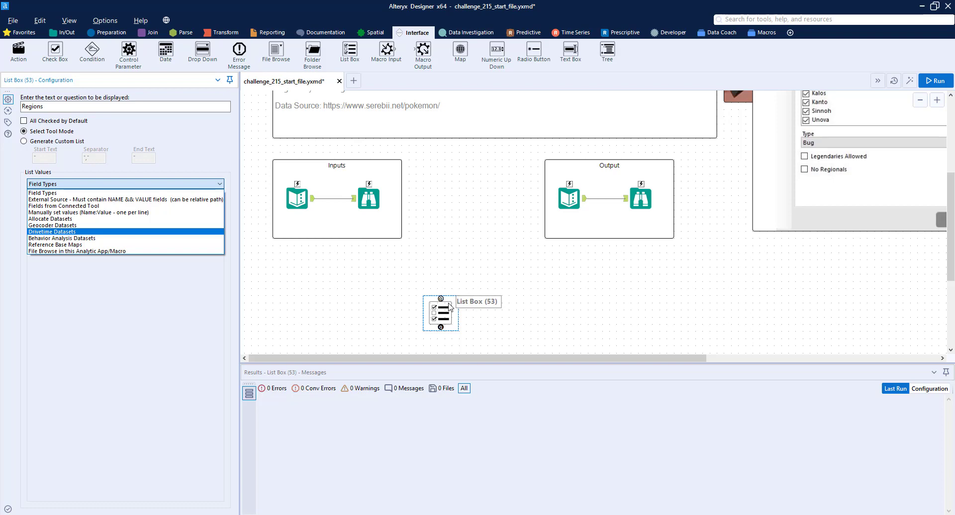
pyautogui.click(54, 212)
pyautogui.write('Alo')
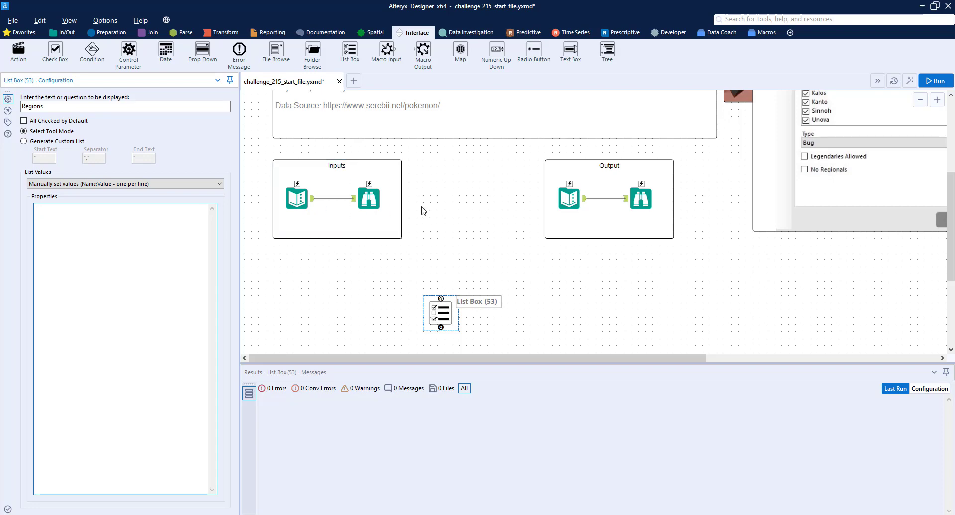
# - Add a Record ID tool connected to the input data, followed by a Select tool
pyautogui.scroll(-3, 467, 287)
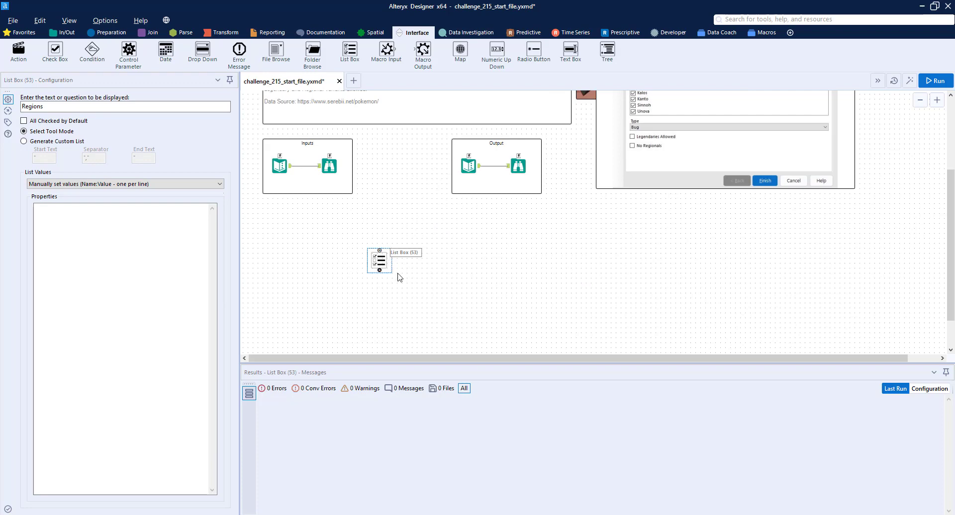
pyautogui.click(104, 33)
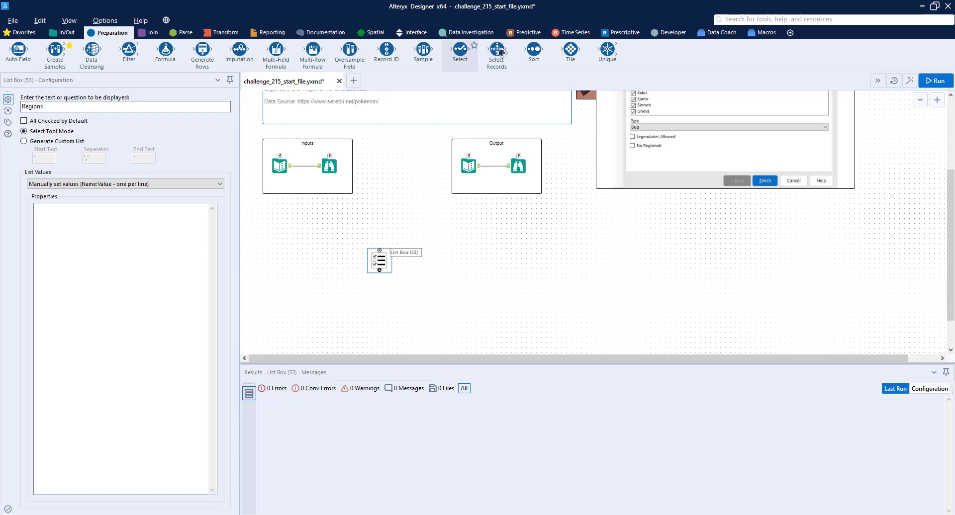
pyautogui.moveTo(387, 49); pyautogui.dragTo(317, 213)
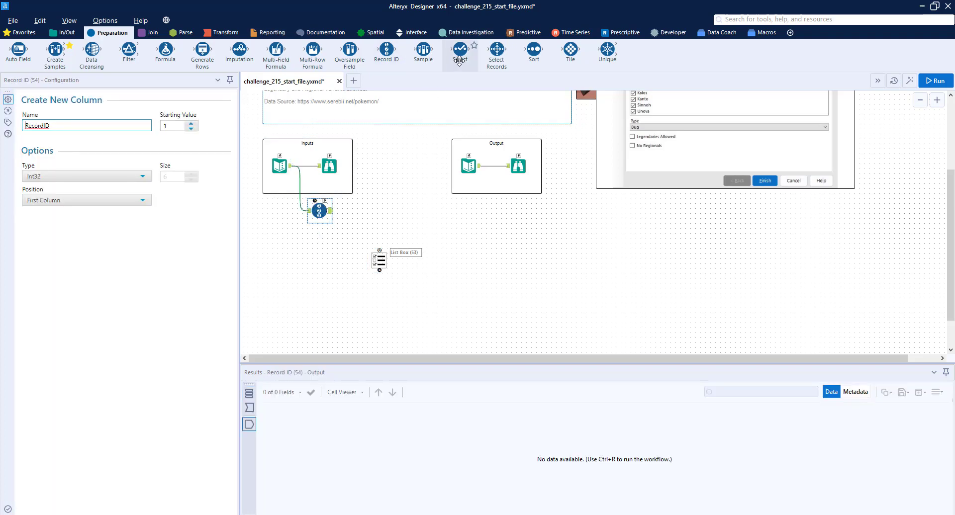
pyautogui.moveTo(462, 54); pyautogui.dragTo(368, 213)
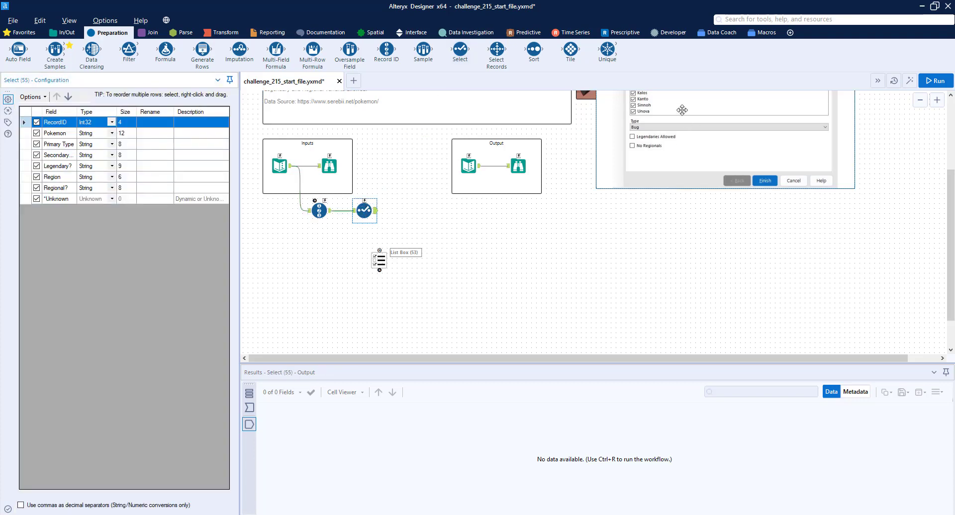
# - Deselect Pokemon, Primary Type, Secondary Type, Legendary? and Regional? in the Select tool, run the workflow and show the tool's output
pyautogui.scroll(3, 667, 119)
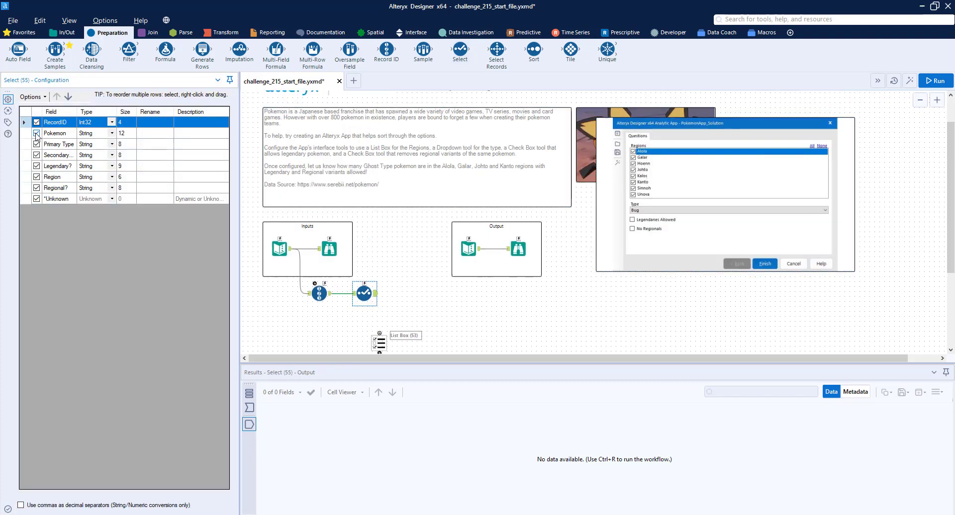
pyautogui.click(37, 133)
pyautogui.click(36, 144)
pyautogui.click(36, 155)
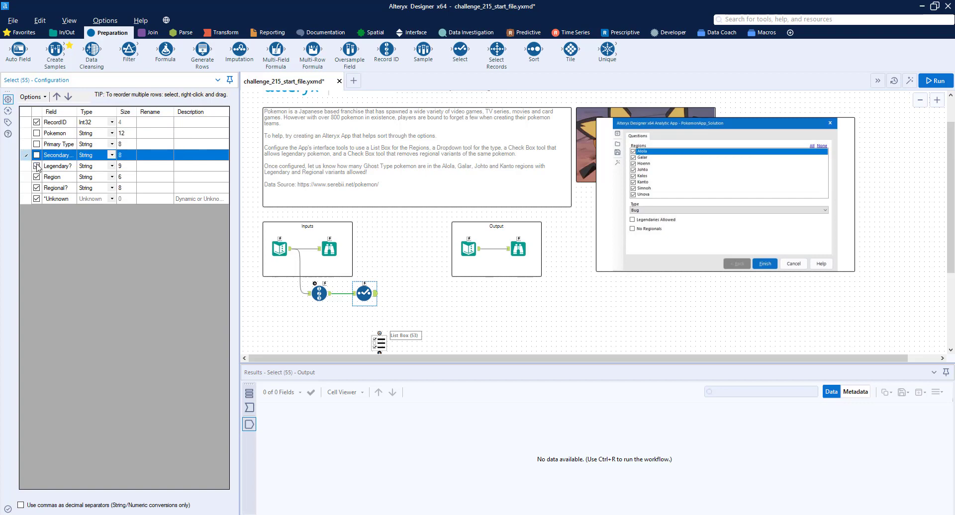
pyautogui.click(36, 166)
pyautogui.click(36, 188)
pyautogui.scroll(-1, 348, 192)
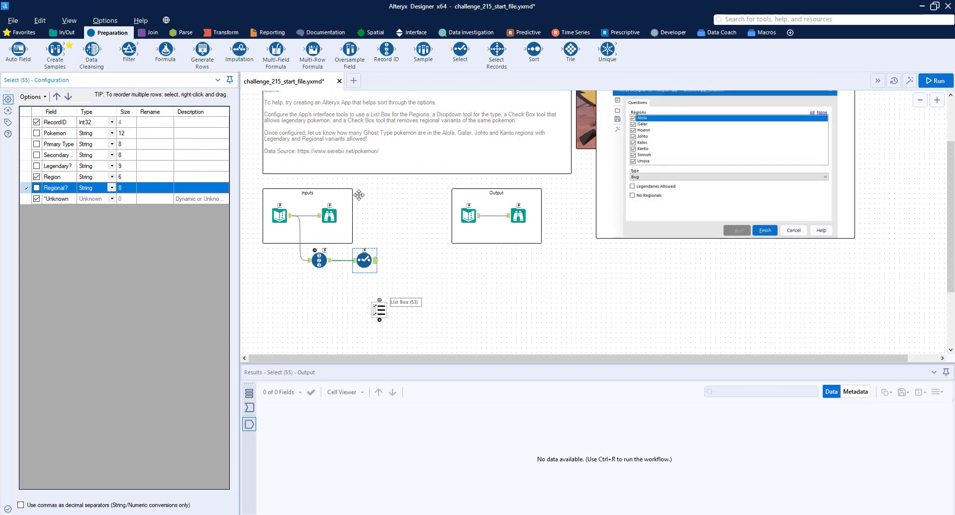
pyautogui.click(935, 81)
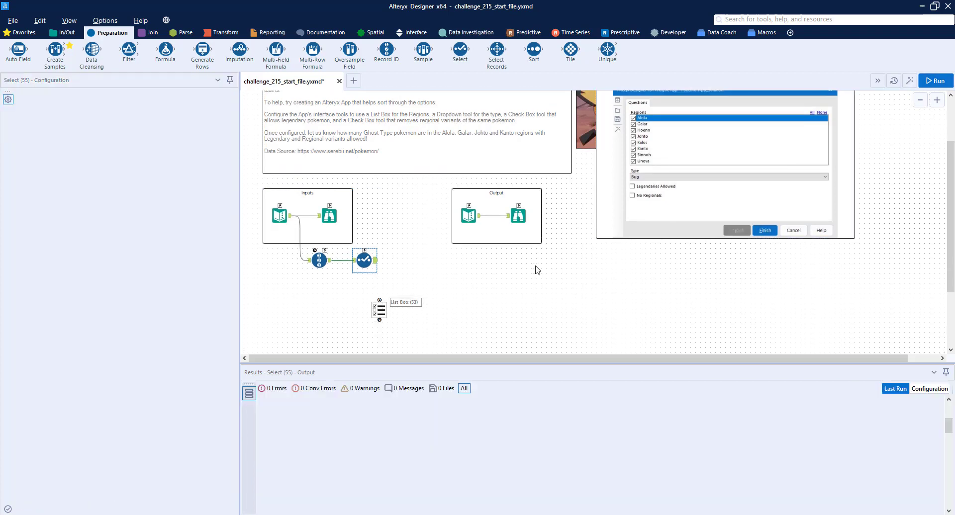
pyautogui.click(374, 264)
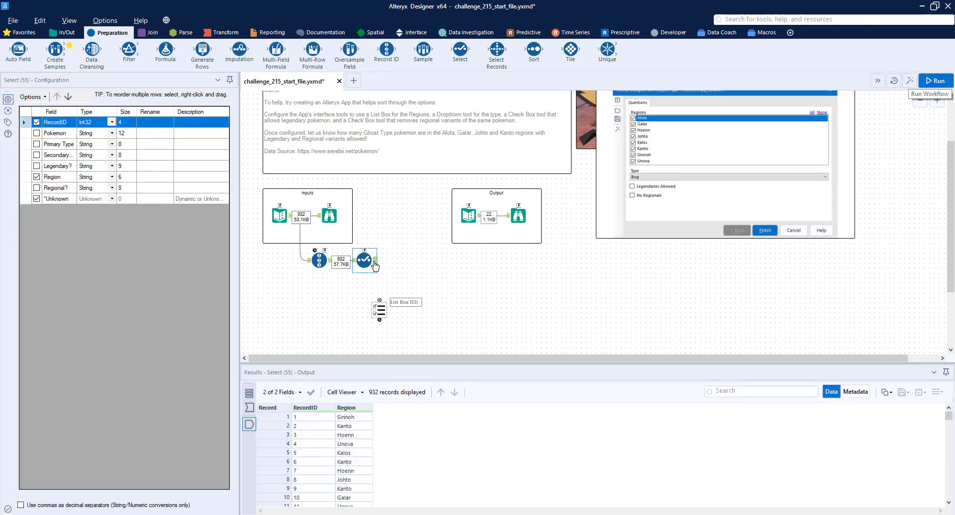
# - Add a Cross Tab tool after the Select tool with Region as column headers and summed RecordID as values, and run the workflow
pyautogui.click(222, 32)
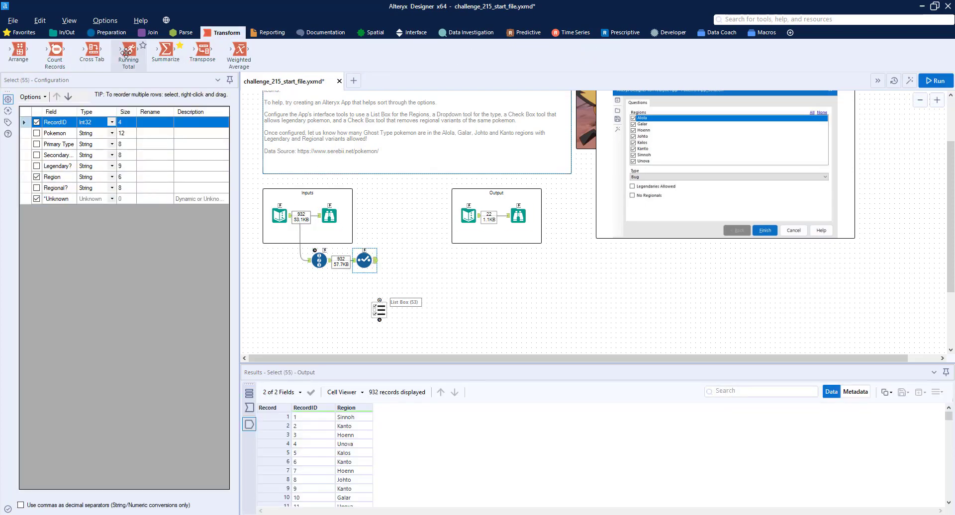
pyautogui.moveTo(92, 51); pyautogui.dragTo(416, 269)
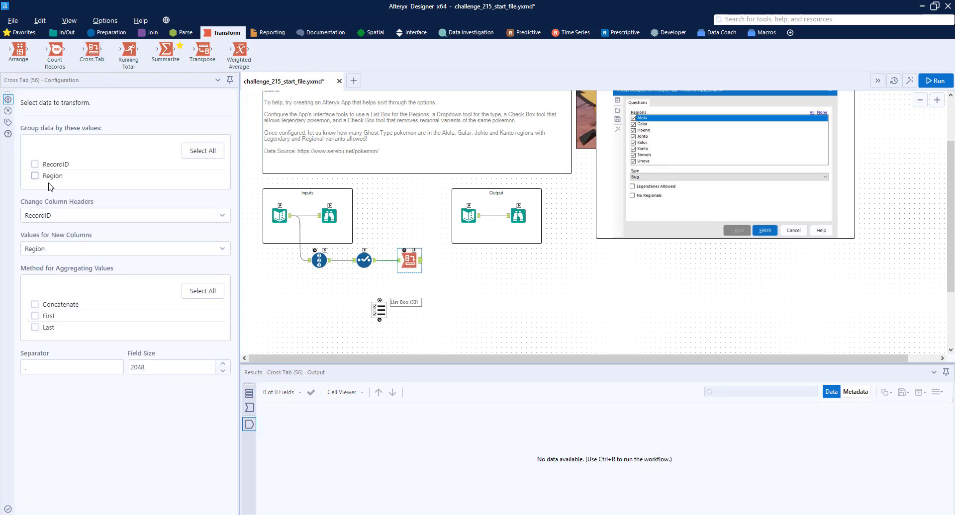
pyautogui.click(69, 220)
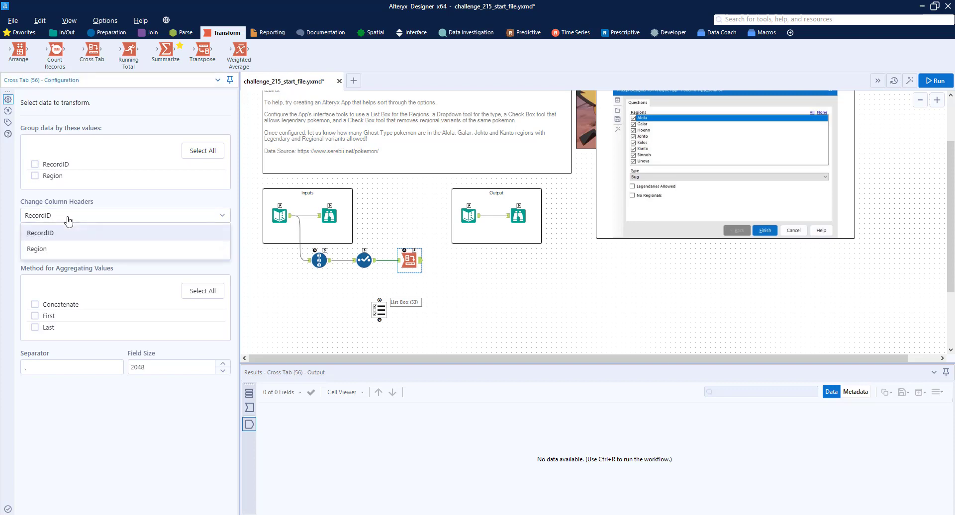
pyautogui.click(46, 255)
pyautogui.click(50, 254)
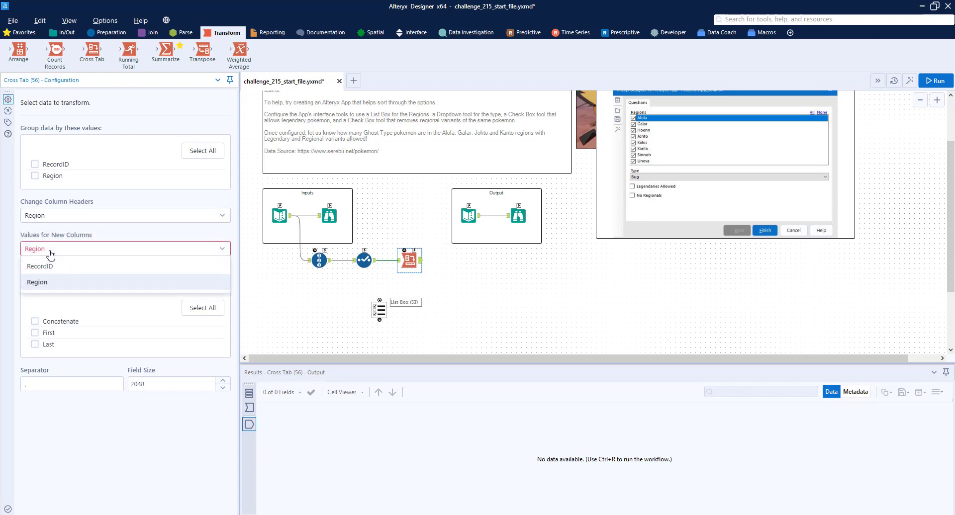
pyautogui.click(41, 267)
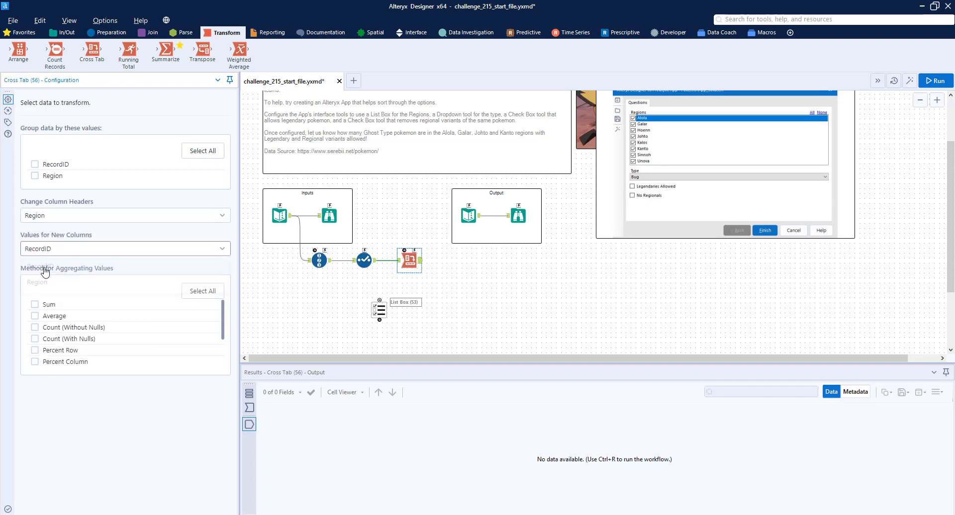
pyautogui.click(35, 305)
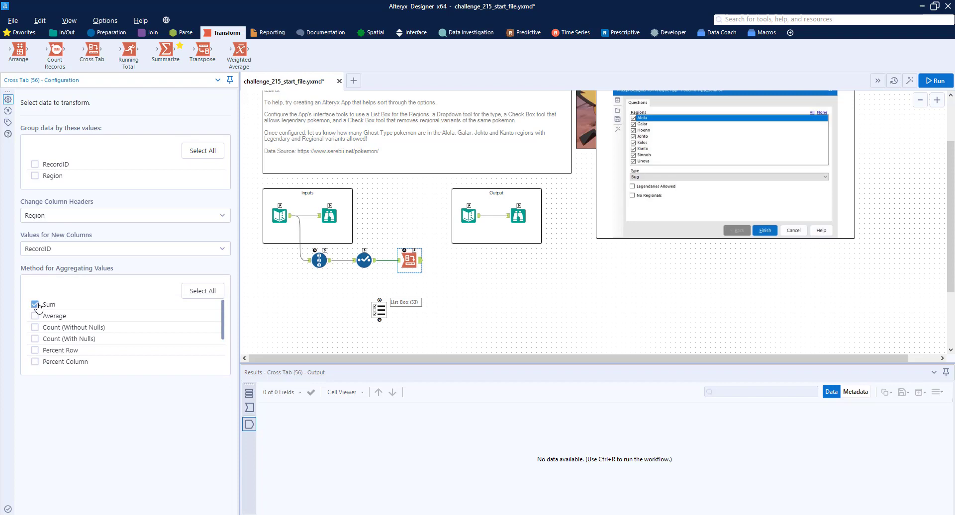
pyautogui.click(945, 80)
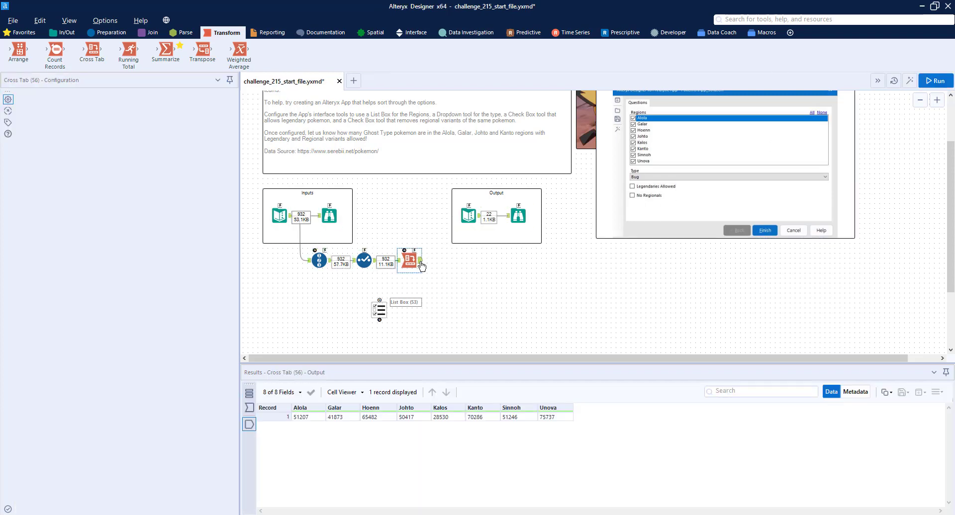
pyautogui.click(421, 263)
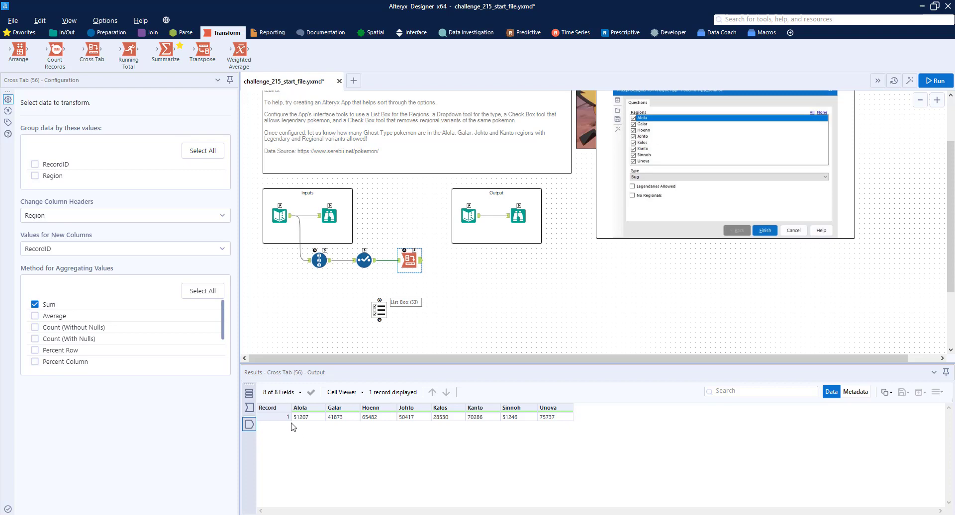
# - Connect the Cross Tab output to the Regions list box so its list values come from the connected tool's fields
pyautogui.scroll(-1, 466, 272)
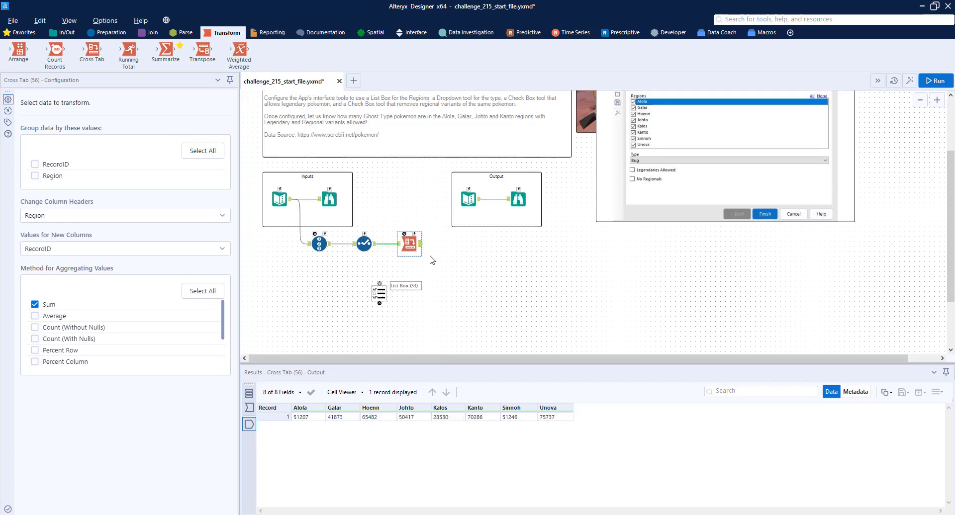
pyautogui.click(385, 291)
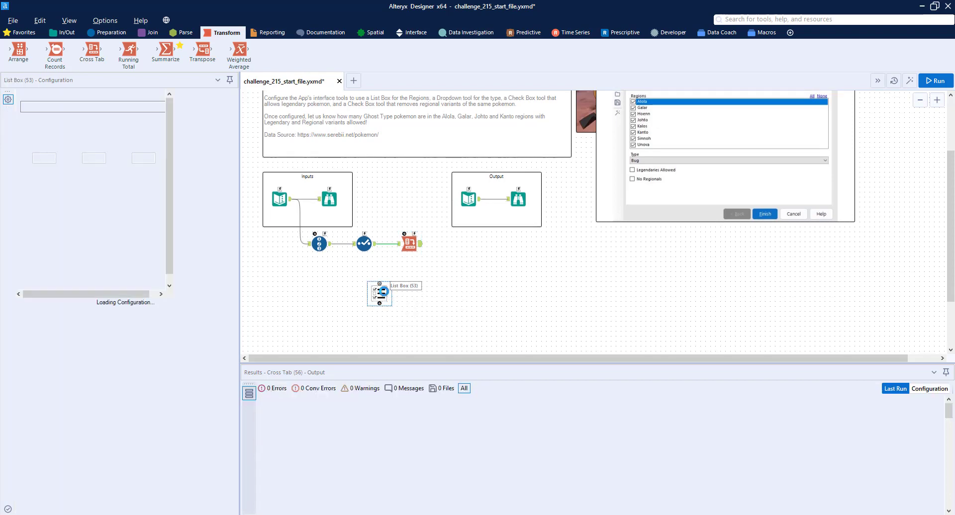
pyautogui.click(70, 188)
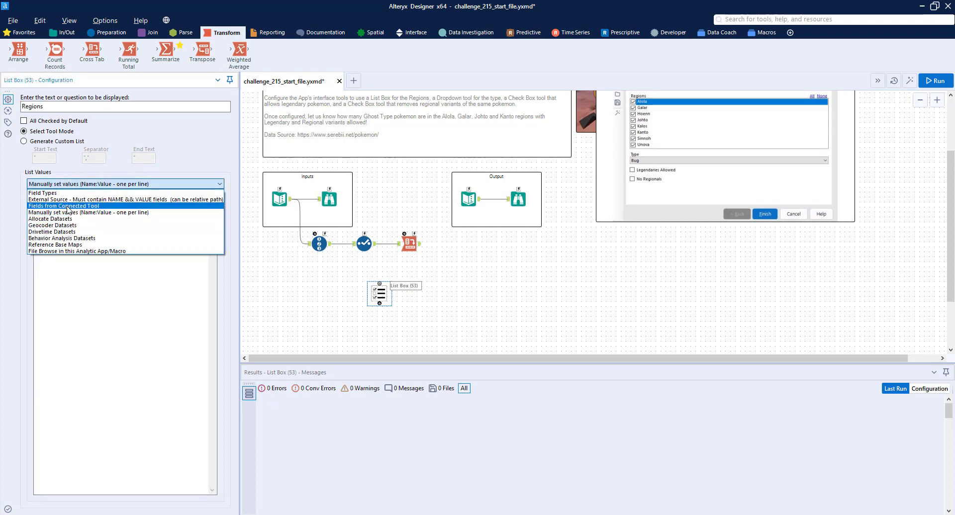
pyautogui.click(421, 247)
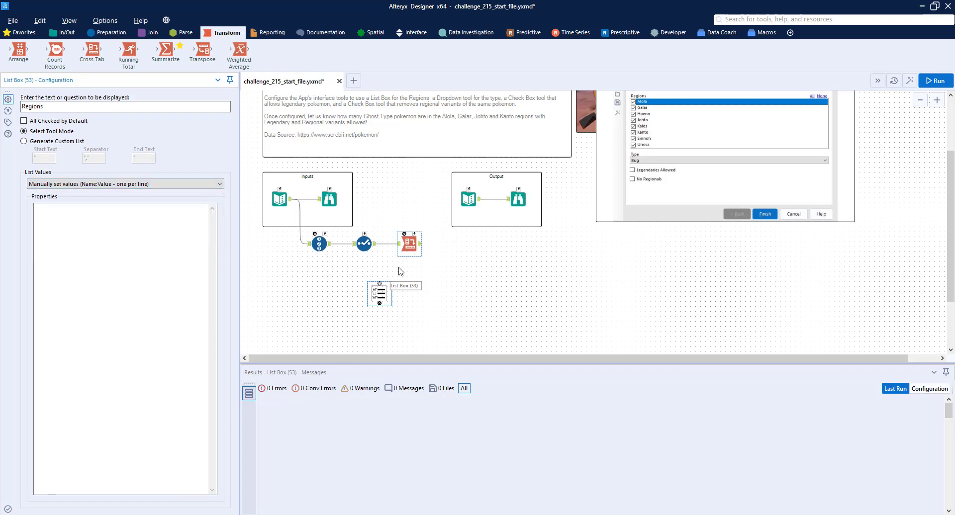
pyautogui.moveTo(419, 244); pyautogui.dragTo(381, 293)
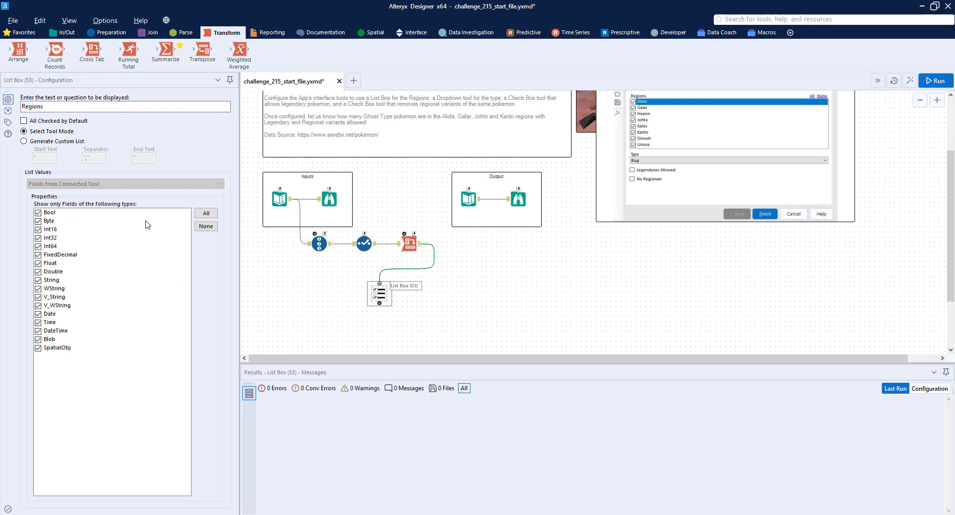
pyautogui.click(47, 187)
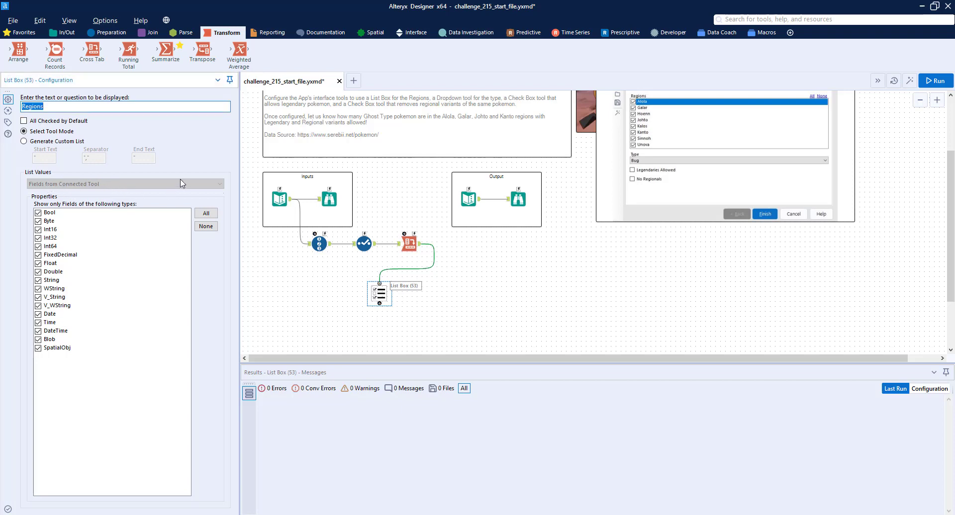
# - Preview the app's Regions question, close it, and enable All Checked by Default for the Regions list box
pyautogui.click(908, 81)
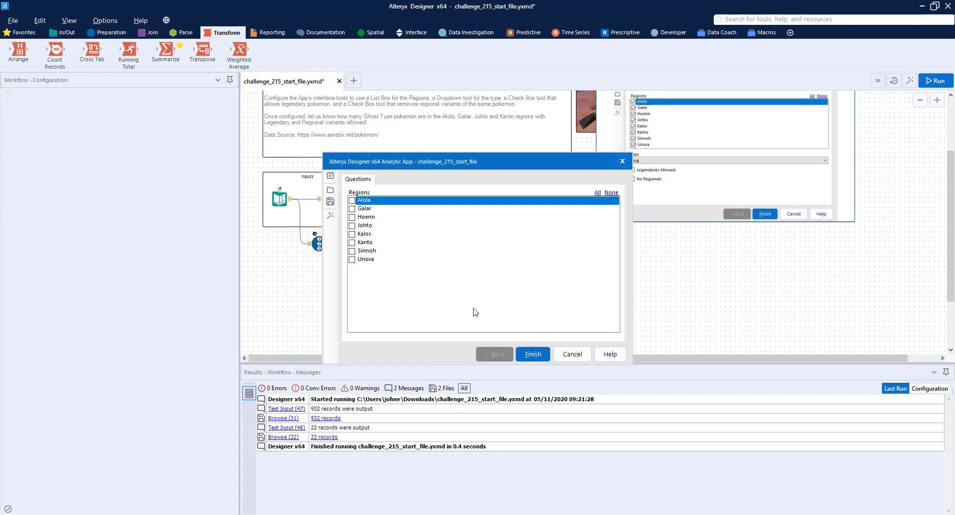
pyautogui.click(572, 355)
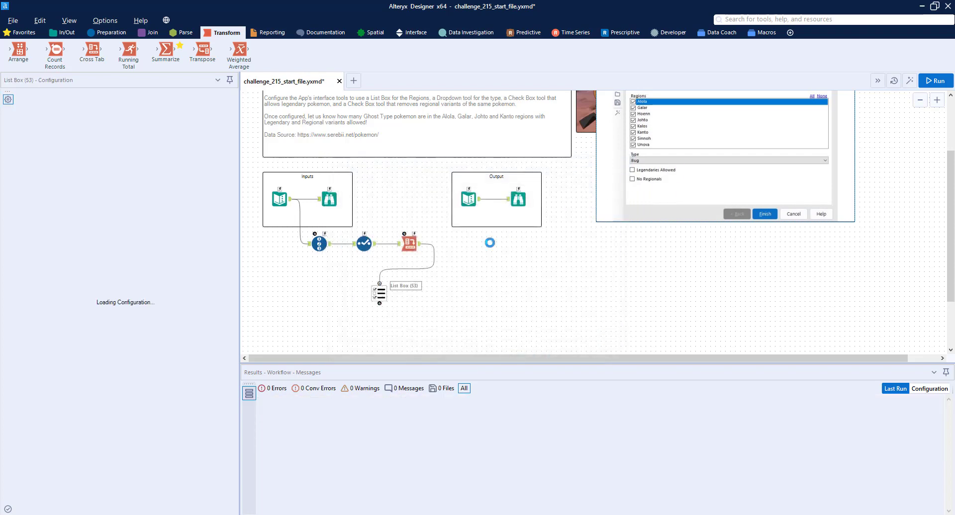
pyautogui.scroll(2, 682, 168)
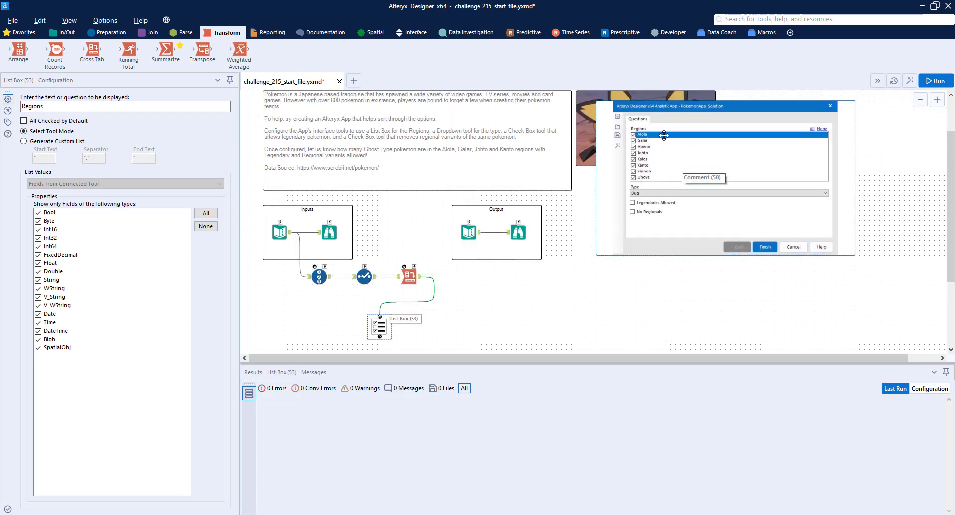
pyautogui.click(25, 121)
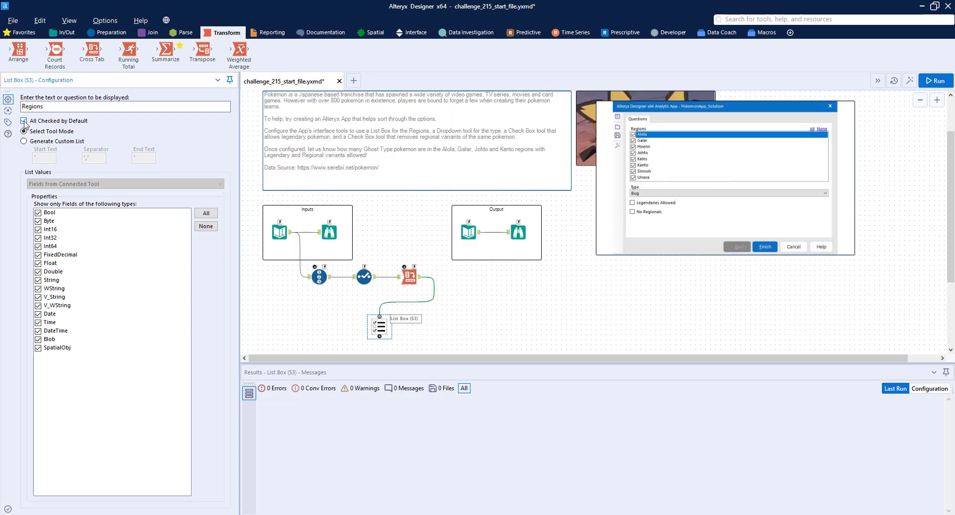
# - Add a Filter tool below the Regions list box and connect it to the input data
pyautogui.scroll(-5, 496, 208)
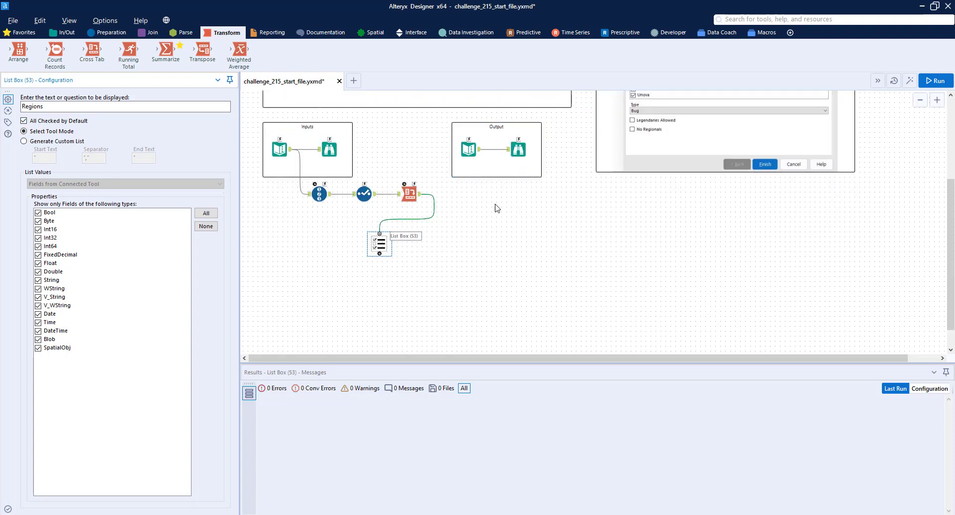
pyautogui.scroll(-1, 478, 215)
pyautogui.click(102, 34)
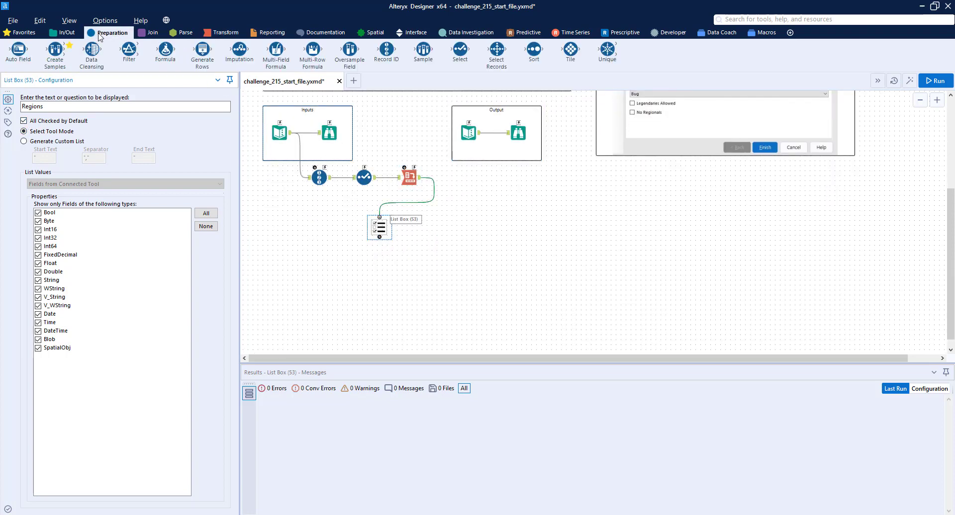
pyautogui.moveTo(129, 50); pyautogui.dragTo(375, 331)
pyautogui.moveTo(291, 133); pyautogui.dragTo(370, 338)
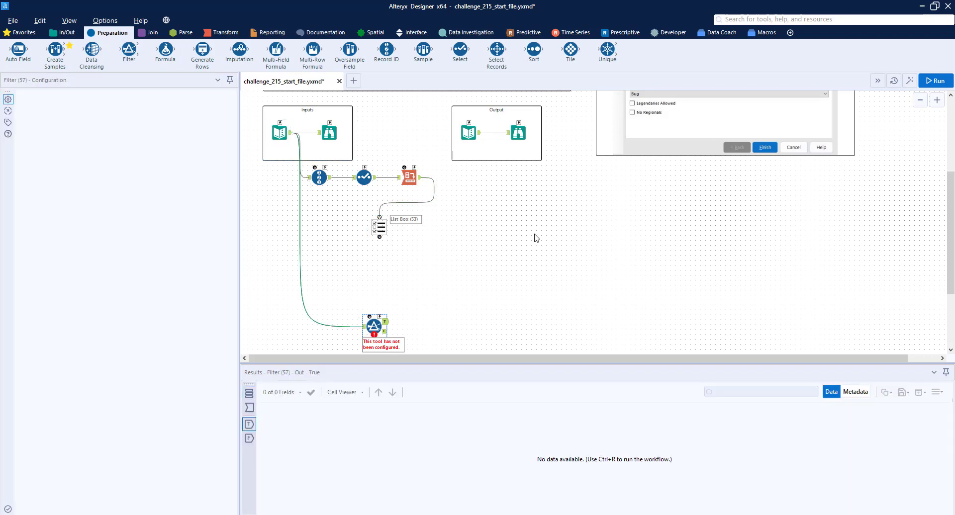
# - Give the Filter tool the custom expression [Region] IN ('Alola')
pyautogui.click(55, 151)
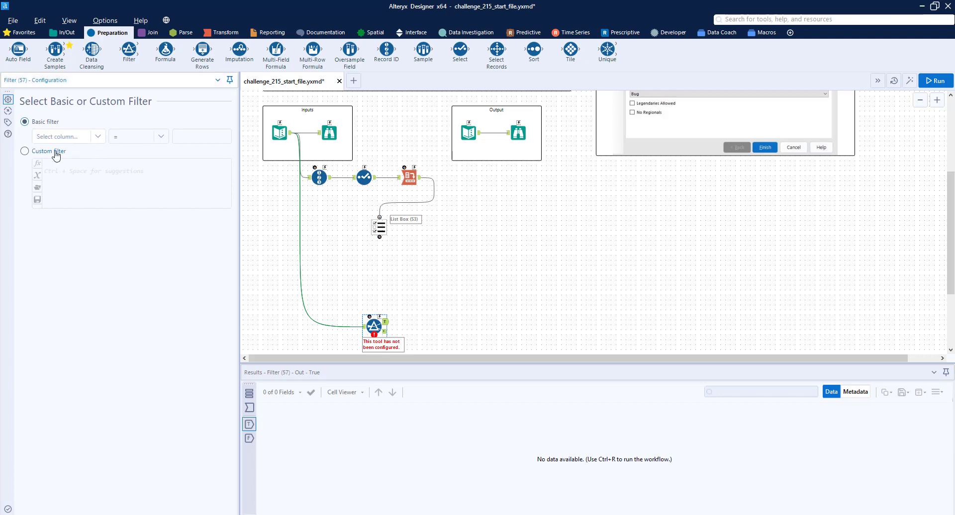
pyautogui.write('[Regional')
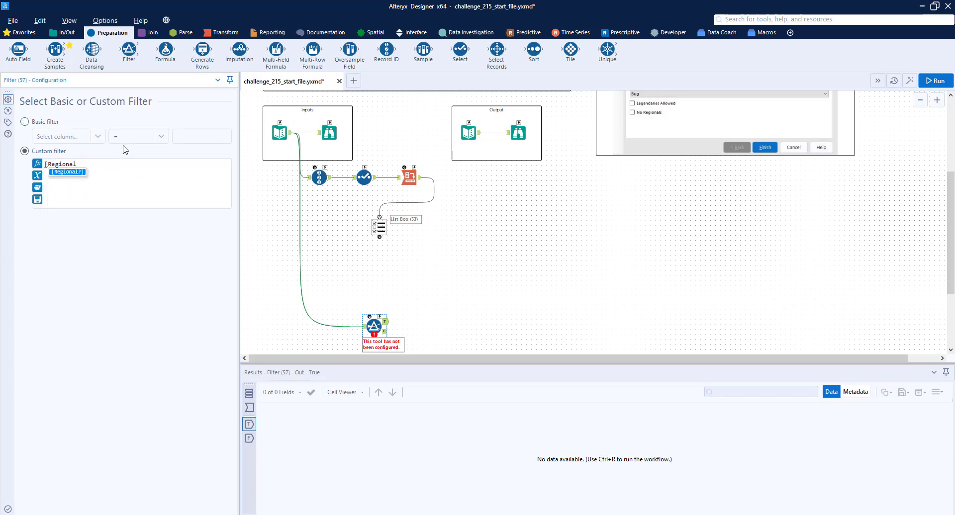
pyautogui.press('BackSpace')
pyautogui.press('BackSpace')
pyautogui.write(']')
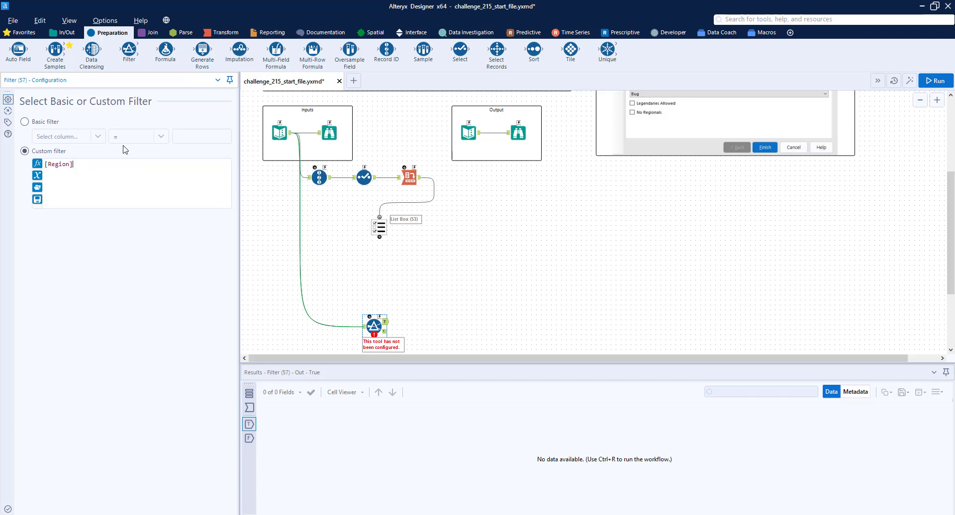
pyautogui.write(" IN ('Alola',")
pyautogui.scroll(2, 566, 296)
pyautogui.scroll(-3, 565, 294)
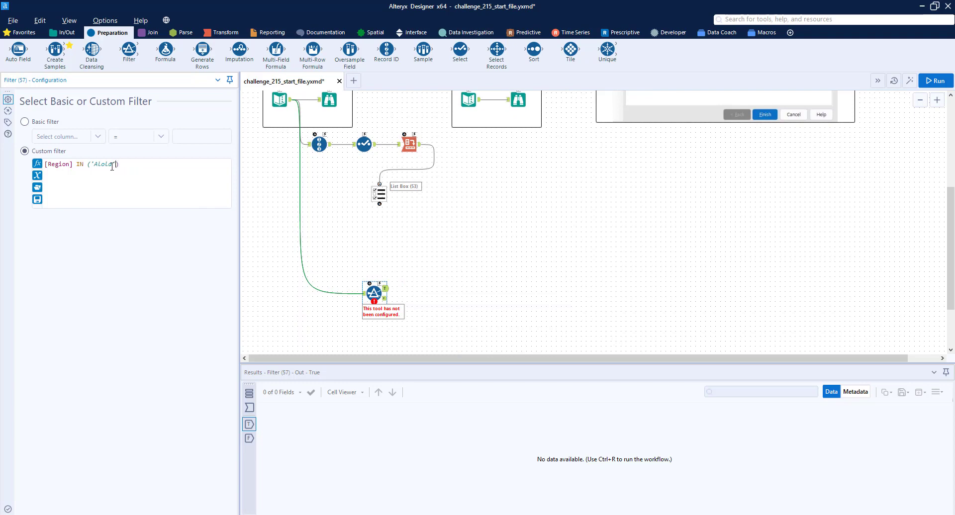
pyautogui.moveTo(116, 165); pyautogui.dragTo(93, 166)
# - Add a Browse tool to the Filter's True output and run the workflow
pyautogui.click(64, 32)
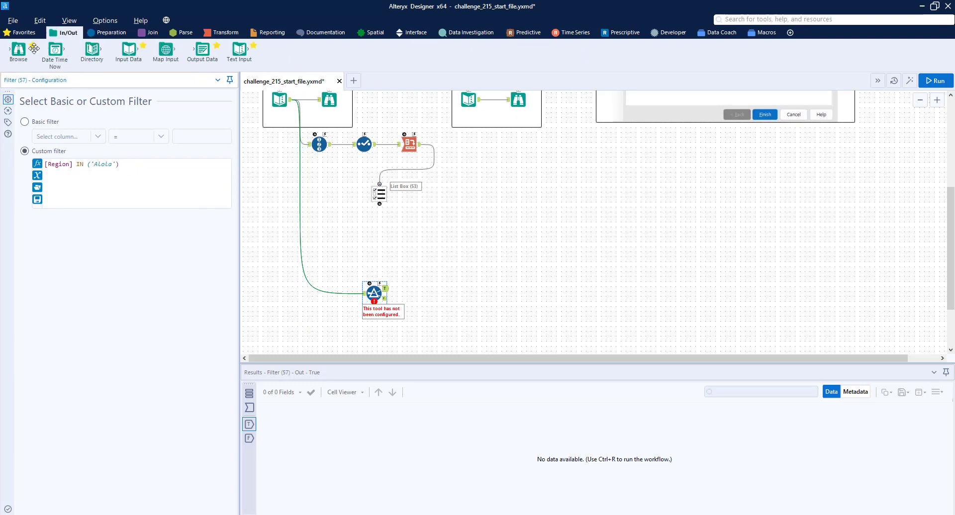
pyautogui.moveTo(34, 48)
pyautogui.mouseDown()
pyautogui.moveTo(452, 268)
pyautogui.moveTo(454, 292)
pyautogui.moveTo(415, 296)
pyautogui.moveTo(470, 299)
pyautogui.mouseUp()
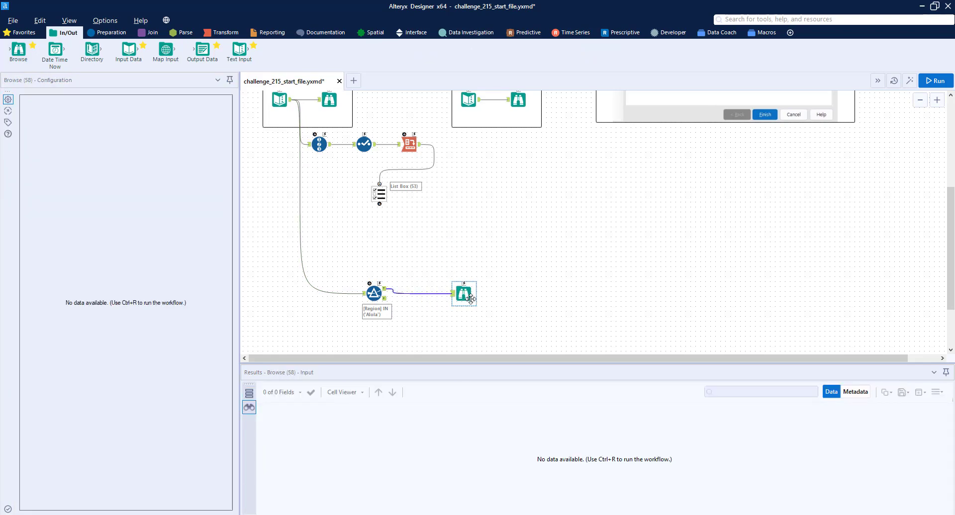
pyautogui.hotkey('ctrl', 'r')
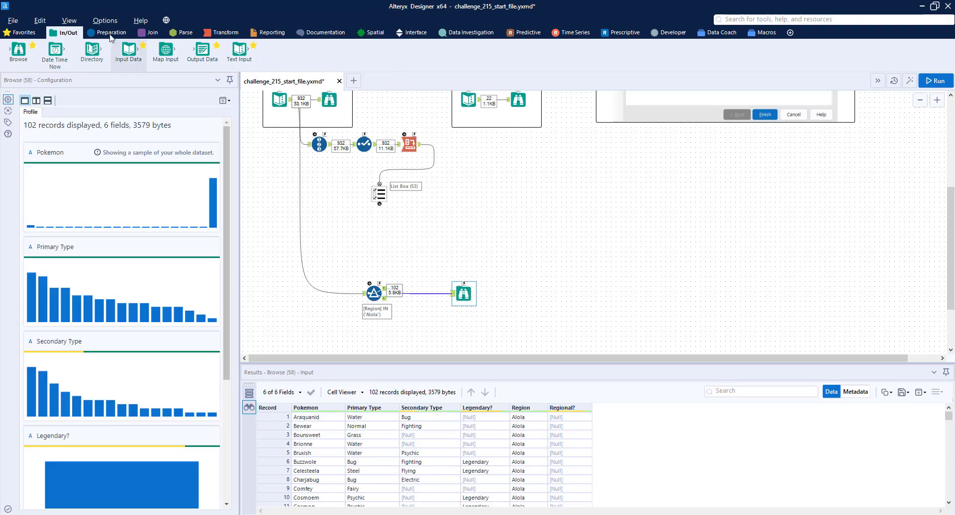
# - Insert an Action tool between the Regions list box and the Filter tool, linked to both
pyautogui.click(408, 33)
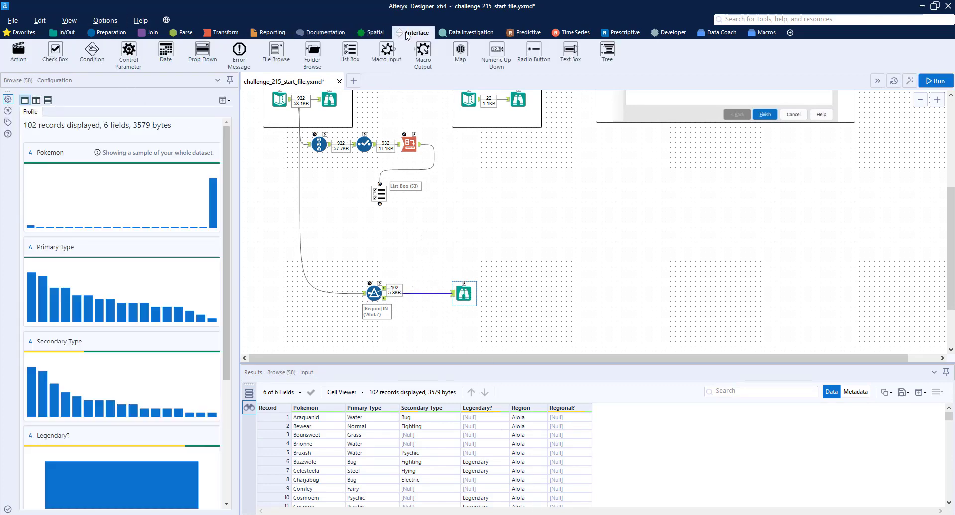
pyautogui.moveTo(19, 50); pyautogui.dragTo(380, 233)
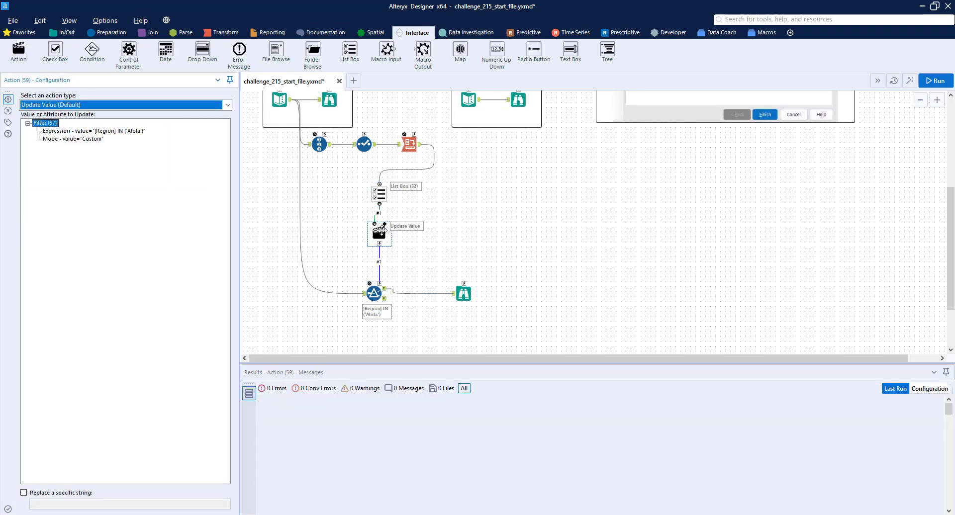
pyautogui.moveTo(380, 228); pyautogui.dragTo(381, 240)
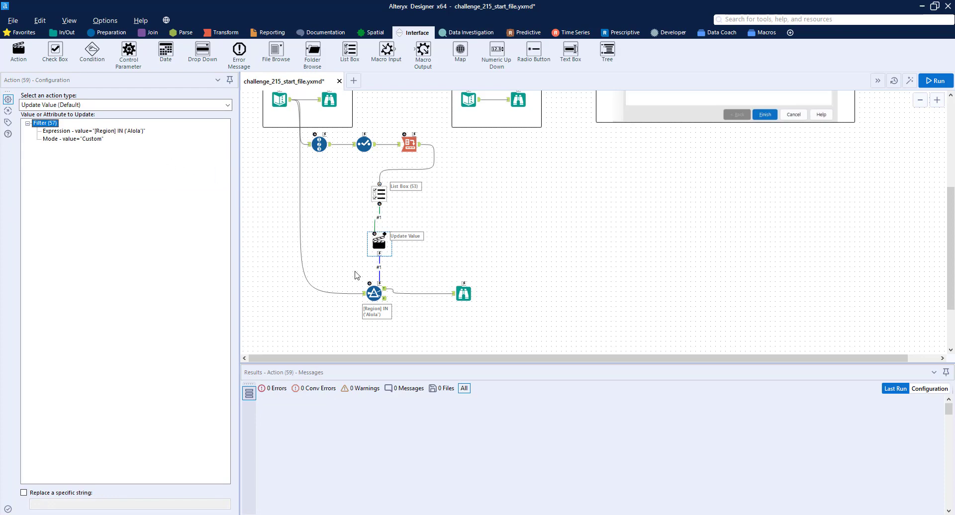
pyautogui.click(374, 293)
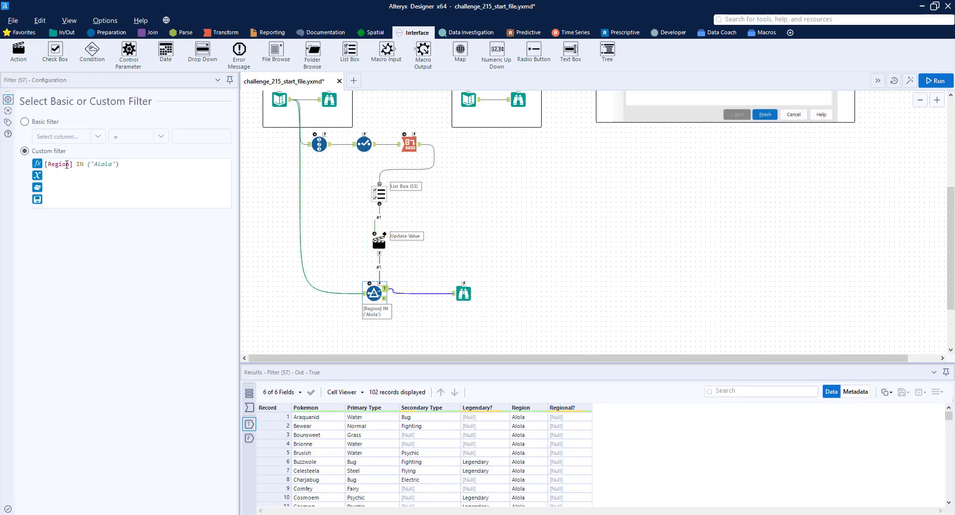
pyautogui.doubleClick(80, 164)
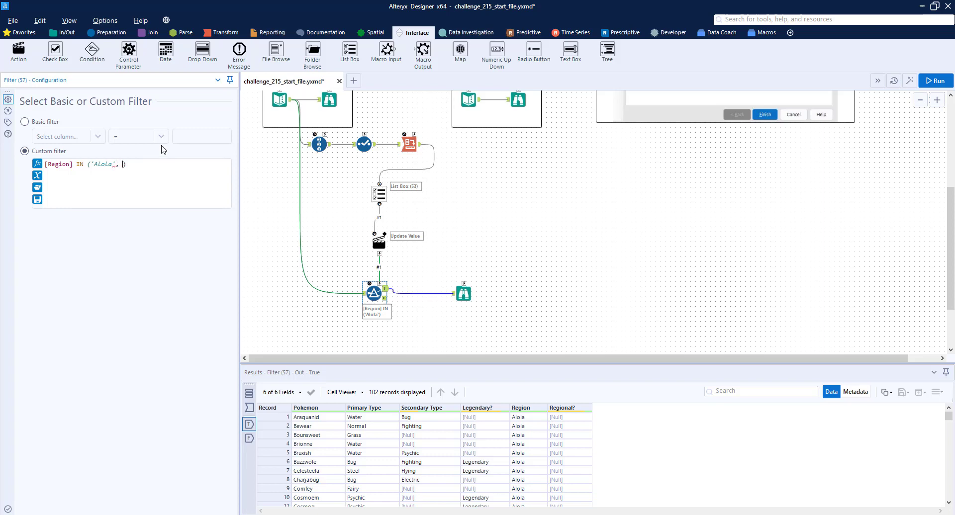
pyautogui.write("Galar'")
pyautogui.press('BackSpace')
# - Set the Action tool to update the Filter's Expression by replacing a specific string, removing the leading [Region] IN ( from that string
pyautogui.click(379, 242)
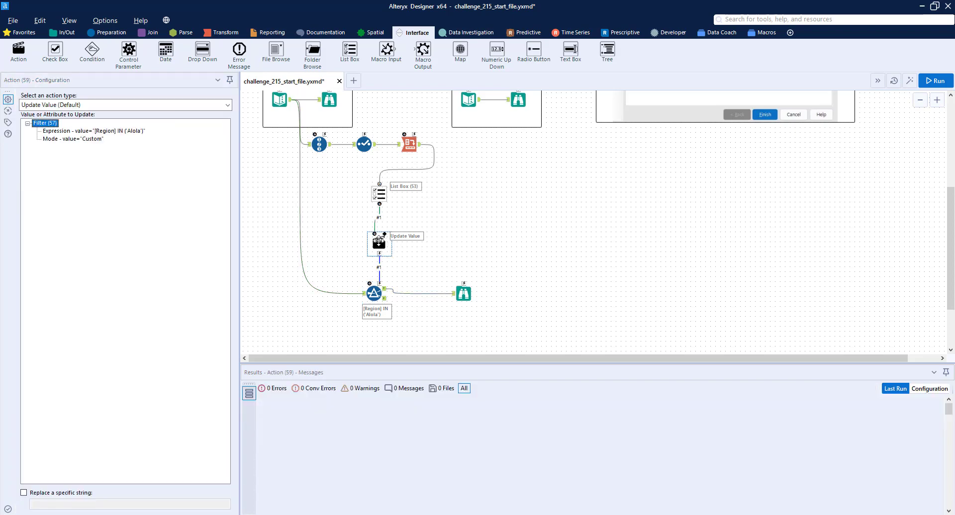
pyautogui.click(71, 131)
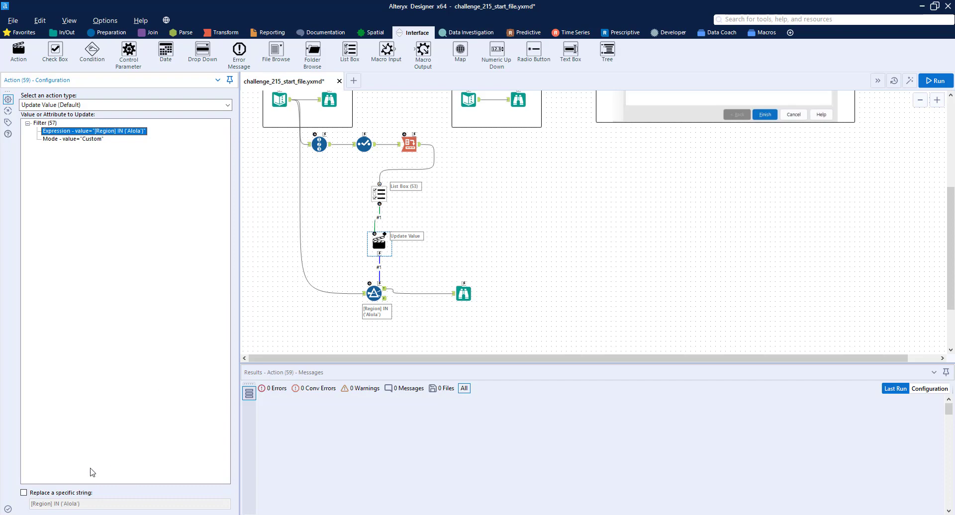
pyautogui.click(78, 496)
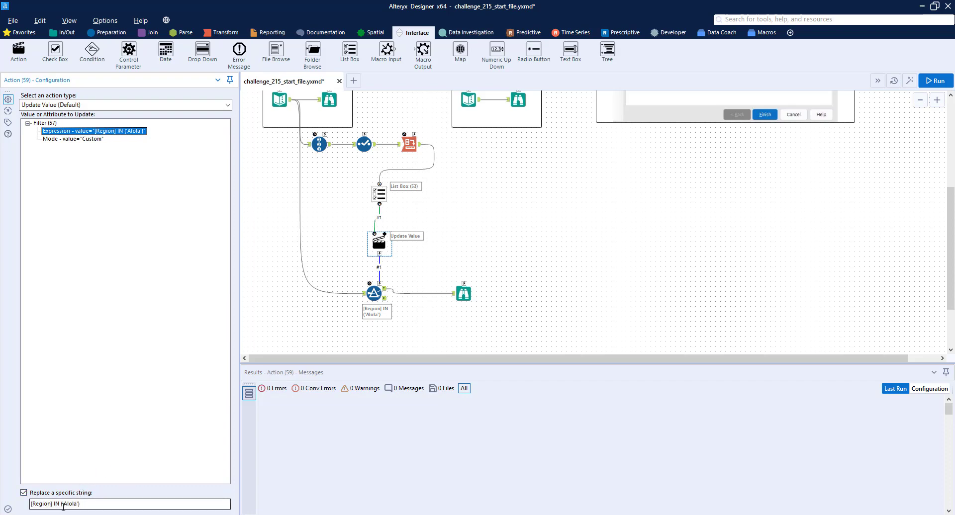
pyautogui.moveTo(63, 505); pyautogui.dragTo(5, 494)
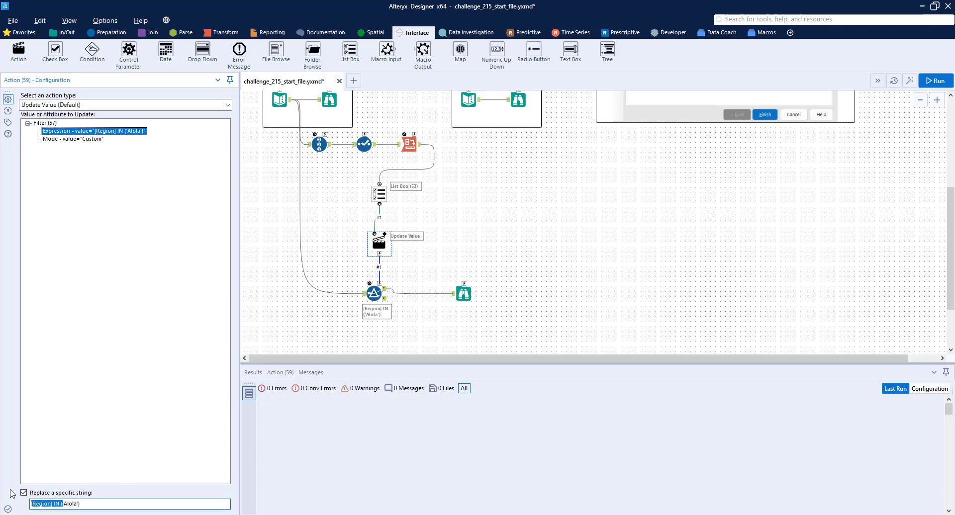
pyautogui.press('BackSpace')
# - Set the Regions list box to generate a custom list, and preview the app's questions without running it
pyautogui.click(378, 192)
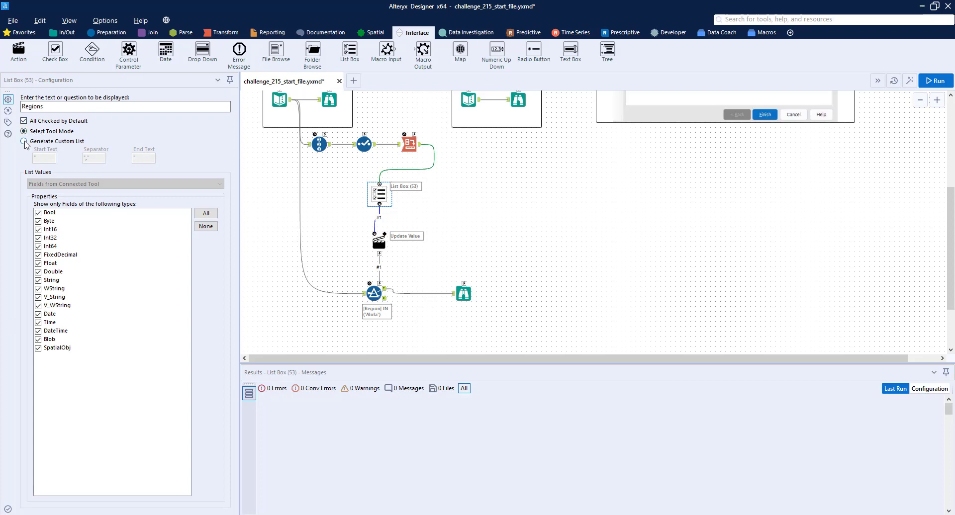
pyautogui.click(24, 142)
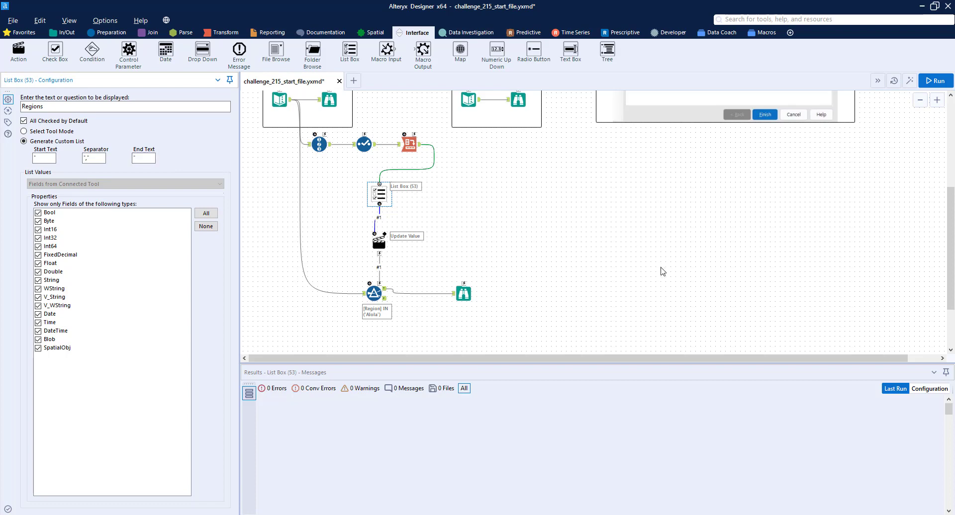
pyautogui.click(911, 81)
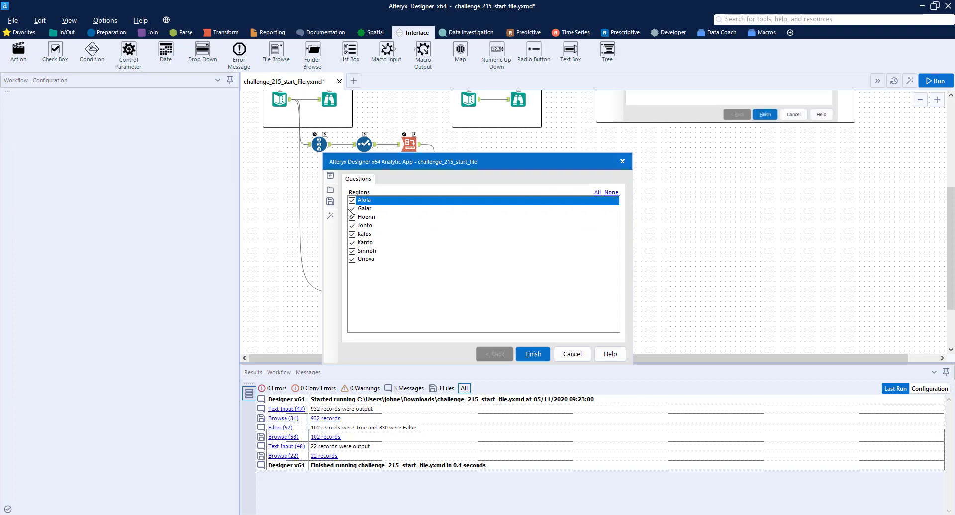
pyautogui.click(572, 355)
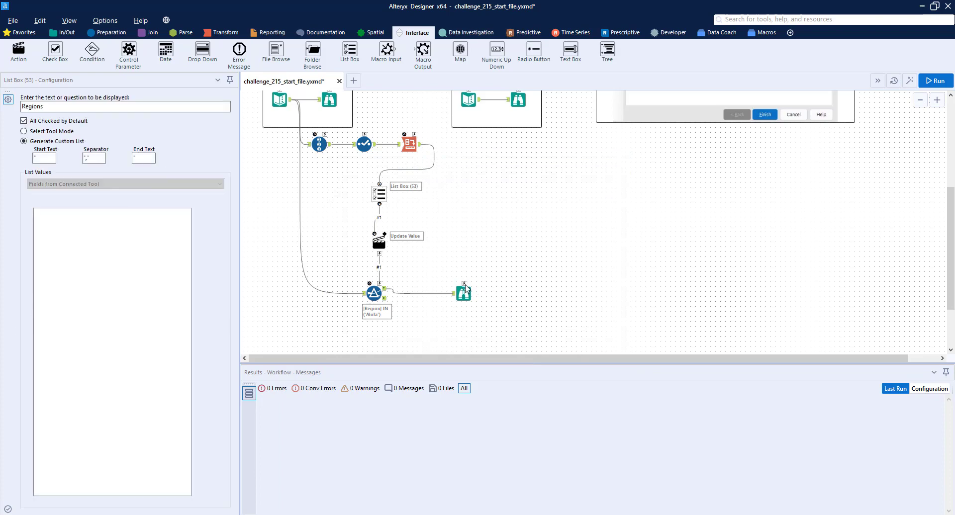
# - In the Interface Designer properties, choose Browse (58) as the tool whose results are shown to the user on success
pyautogui.click(461, 294)
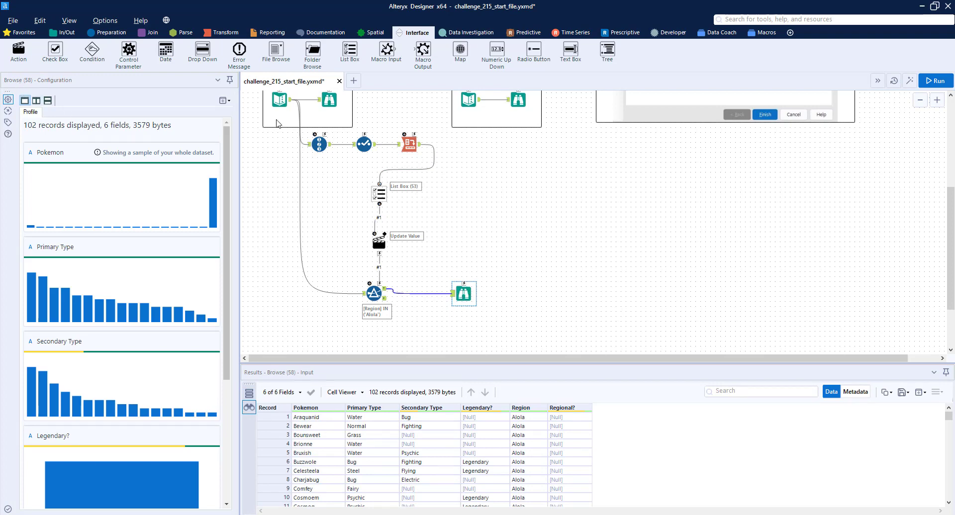
pyautogui.click(70, 21)
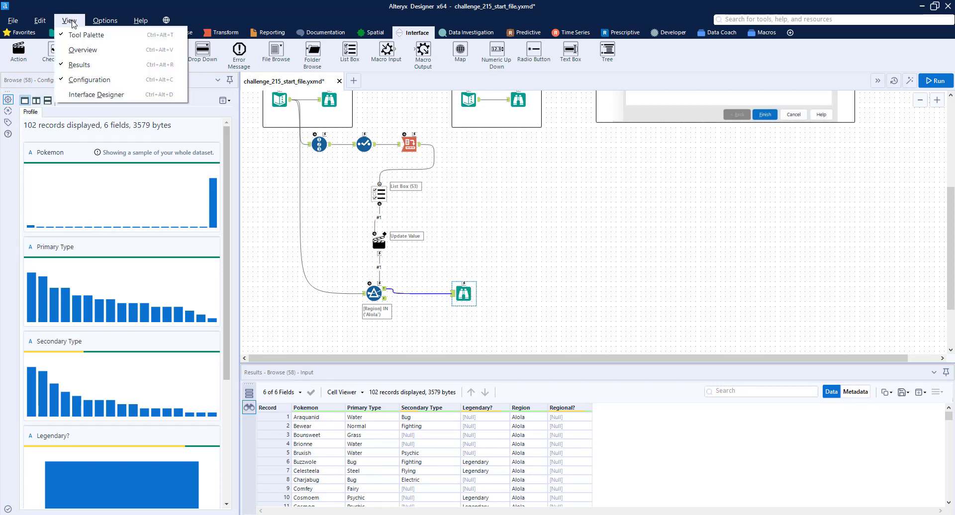
pyautogui.click(104, 95)
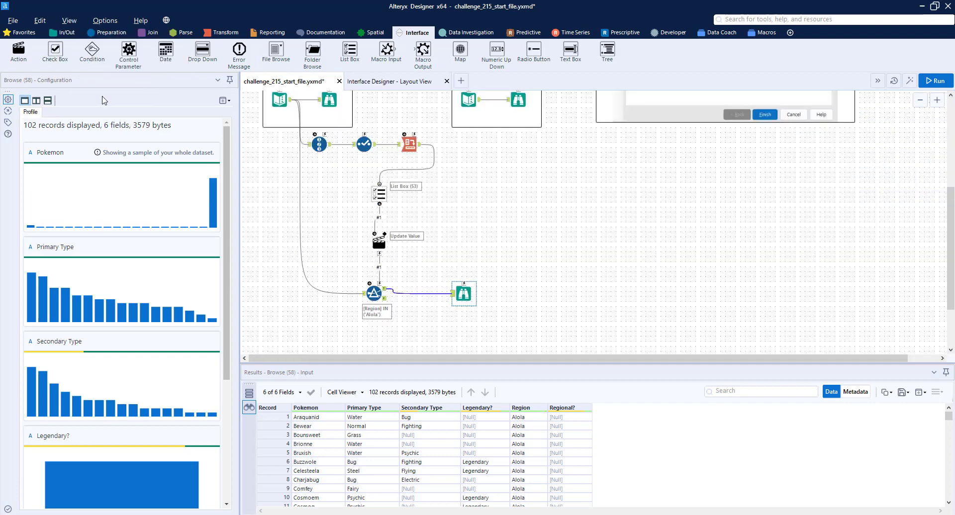
pyautogui.click(378, 83)
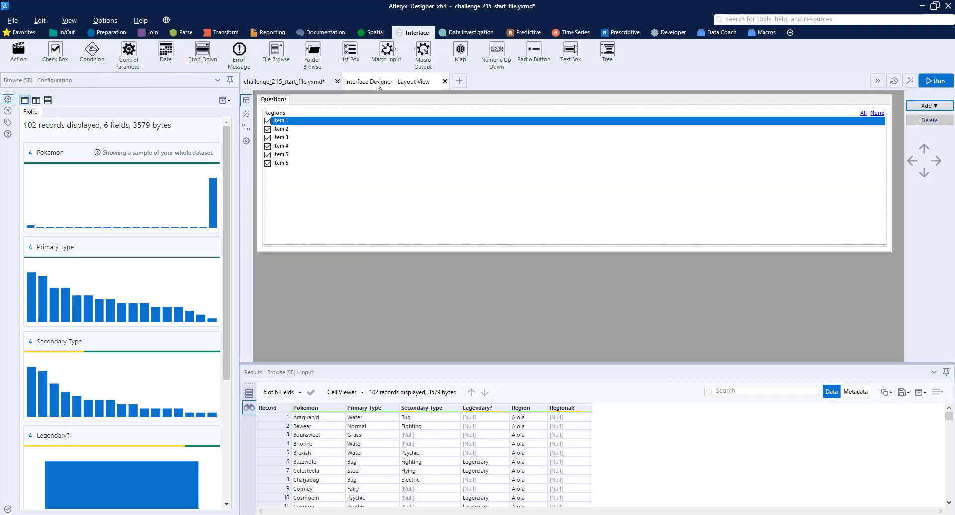
pyautogui.click(246, 141)
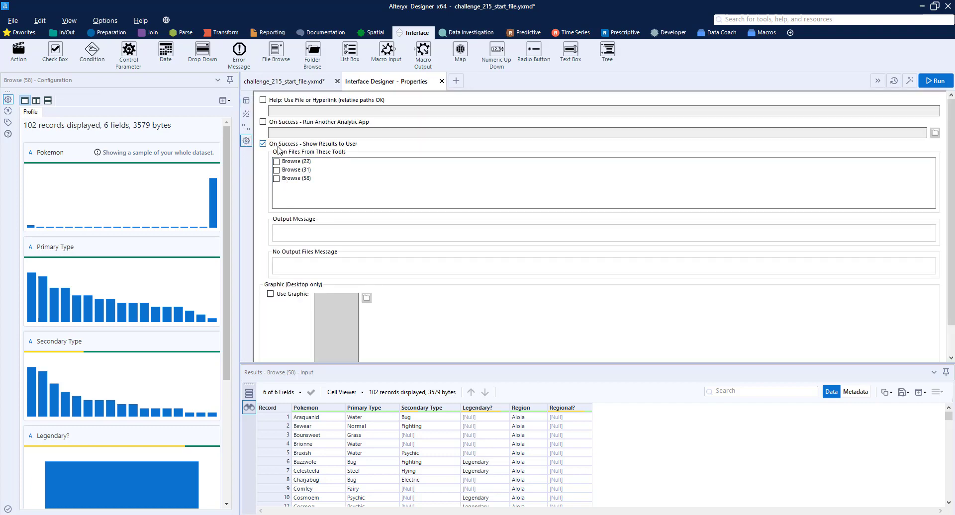
pyautogui.click(277, 180)
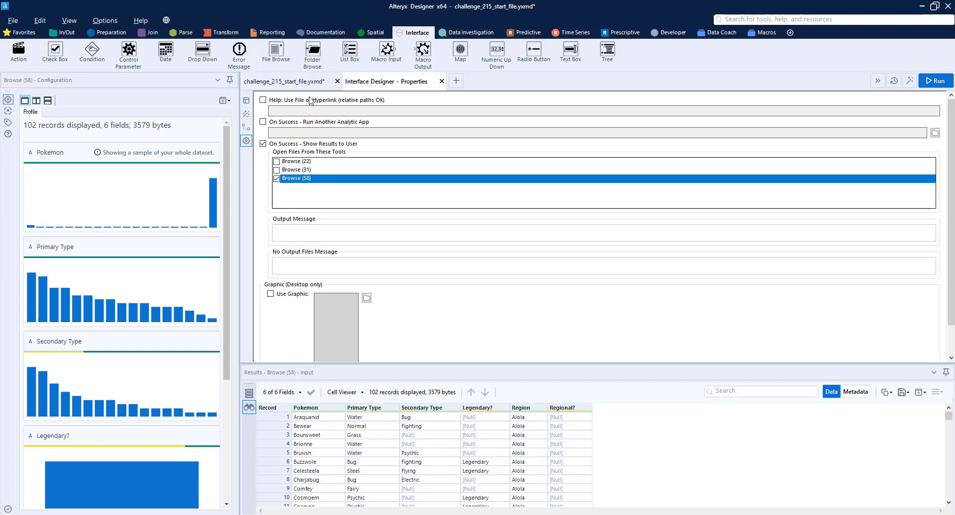
# - Run the analytic app with only Alola selected, check the Region values in the results, and exit the app
pyautogui.click(297, 80)
pyautogui.click(909, 81)
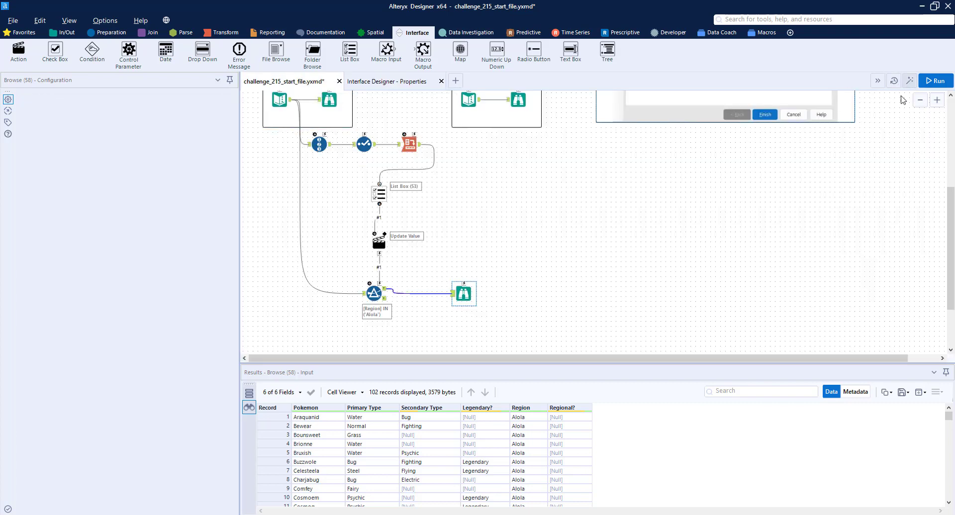
pyautogui.click(616, 194)
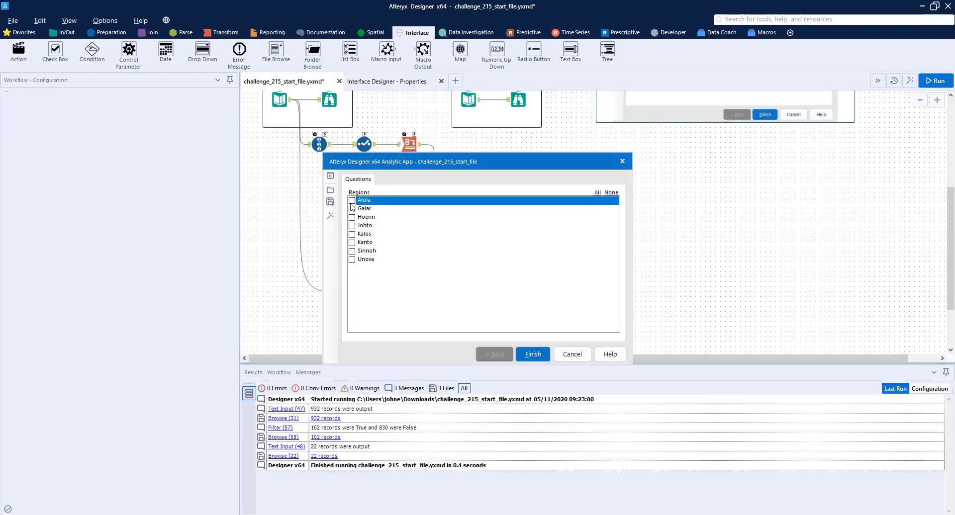
pyautogui.click(533, 354)
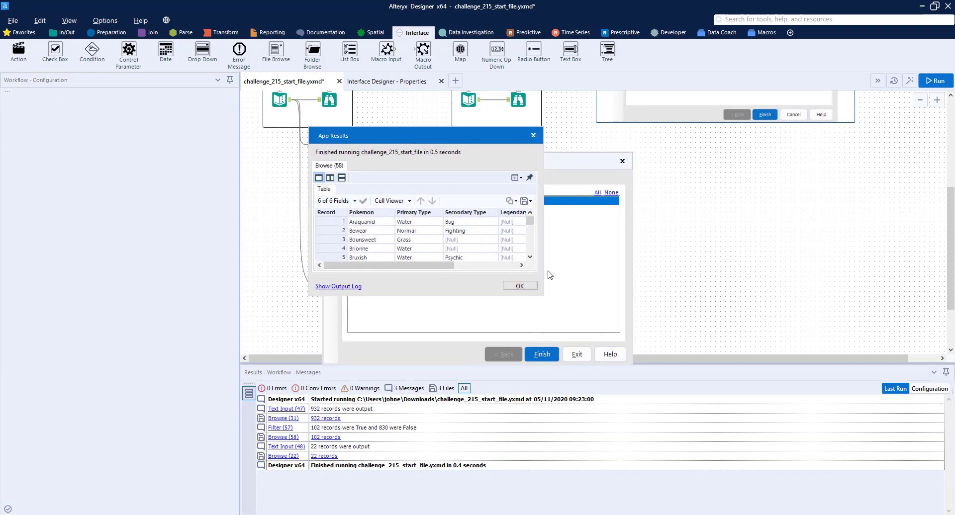
pyautogui.moveTo(541, 295); pyautogui.dragTo(845, 403)
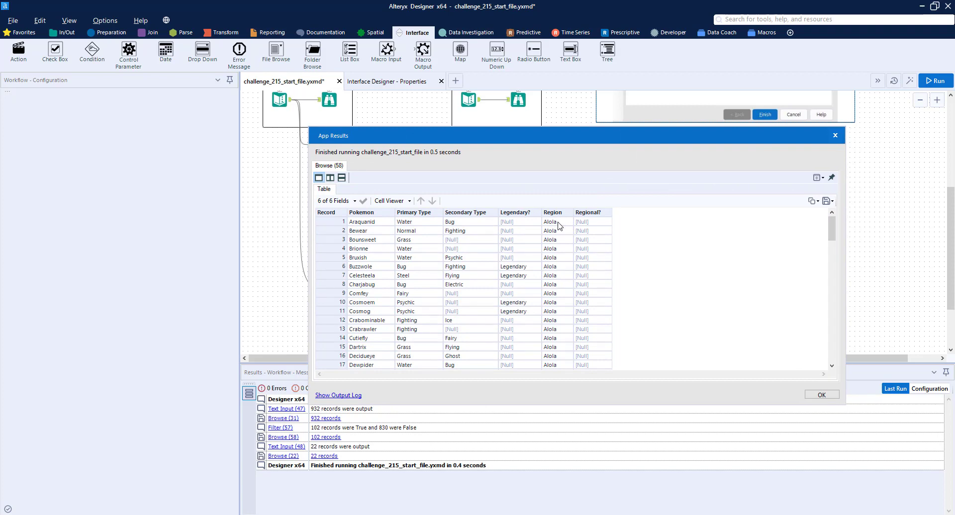
pyautogui.scroll(-20, 560, 226)
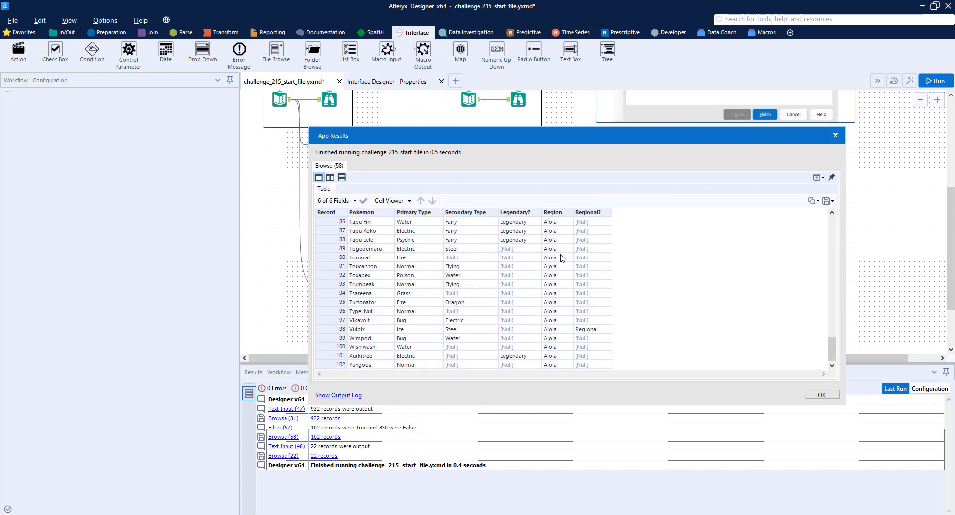
pyautogui.scroll(20, 556, 270)
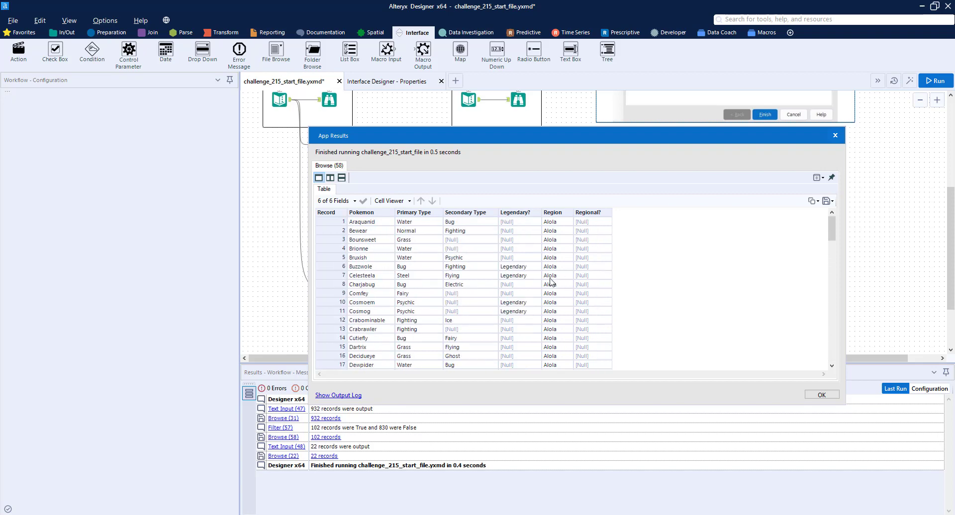
pyautogui.click(822, 394)
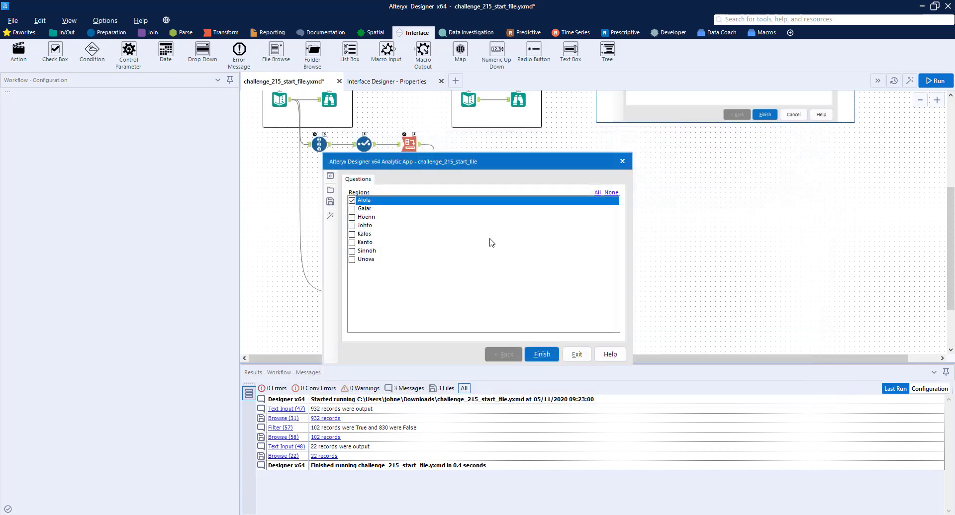
pyautogui.click(576, 354)
# - Move the Browse tool farther from the Filter tool to free space between them
pyautogui.click(463, 294)
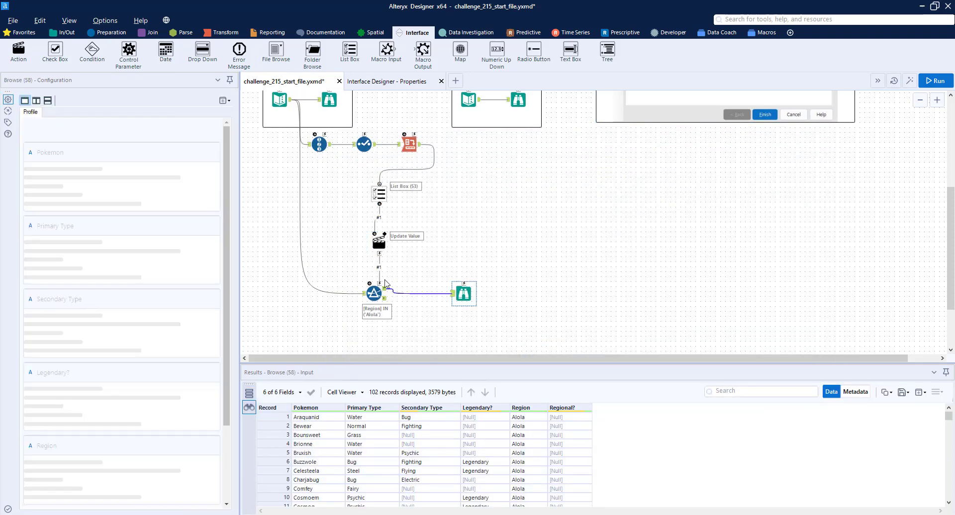
pyautogui.click(374, 293)
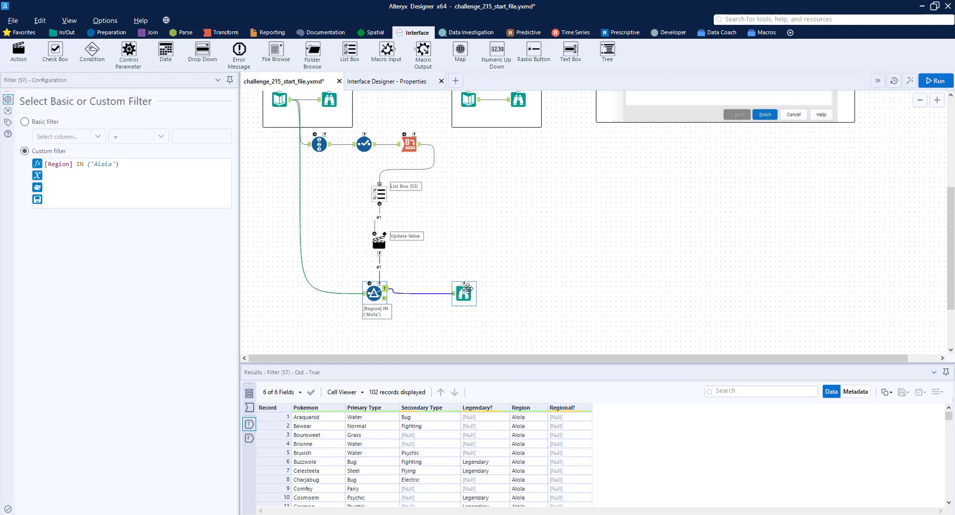
pyautogui.moveTo(463, 294); pyautogui.dragTo(603, 295)
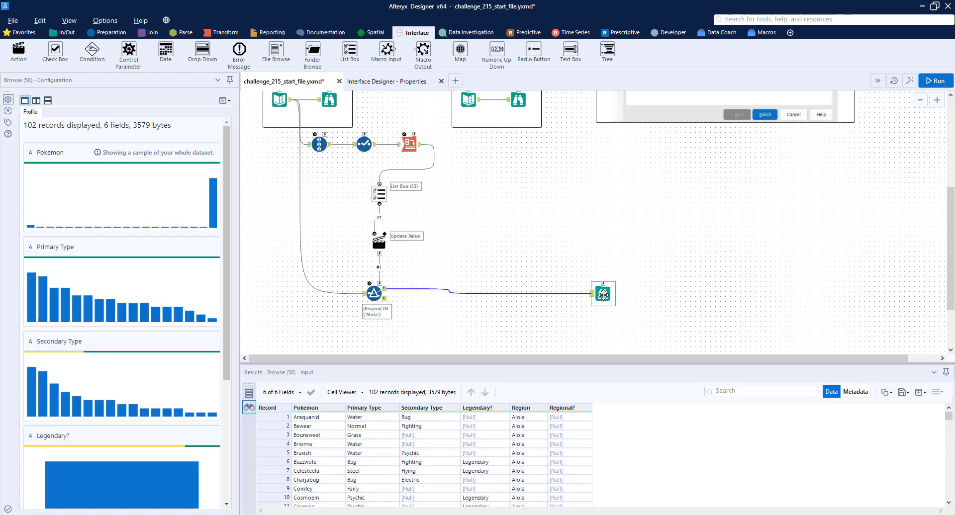
# - Add a second Select tool connected to the Record ID tool, keeping RecordID, Primary Type and *Unknown
pyautogui.scroll(5, 631, 222)
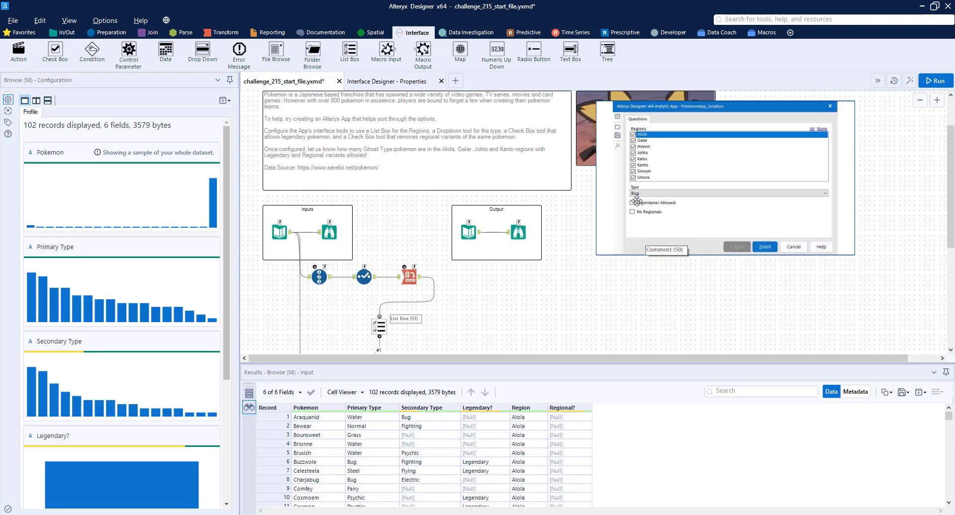
pyautogui.scroll(-3, 440, 251)
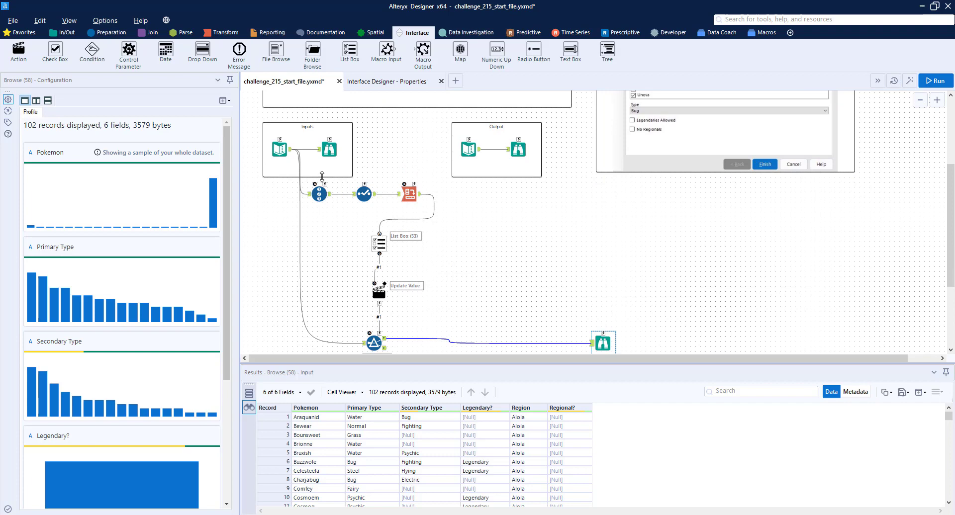
pyautogui.click(121, 34)
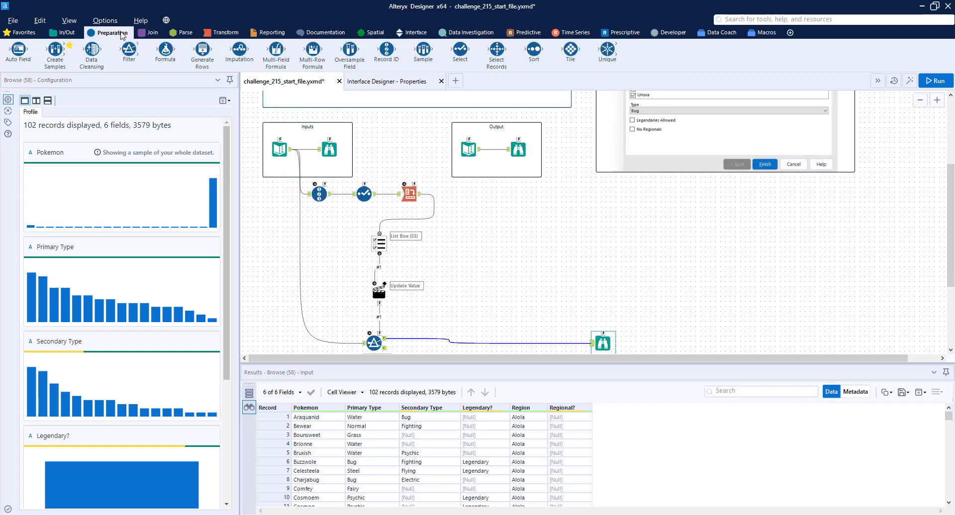
pyautogui.moveTo(460, 50); pyautogui.dragTo(364, 218)
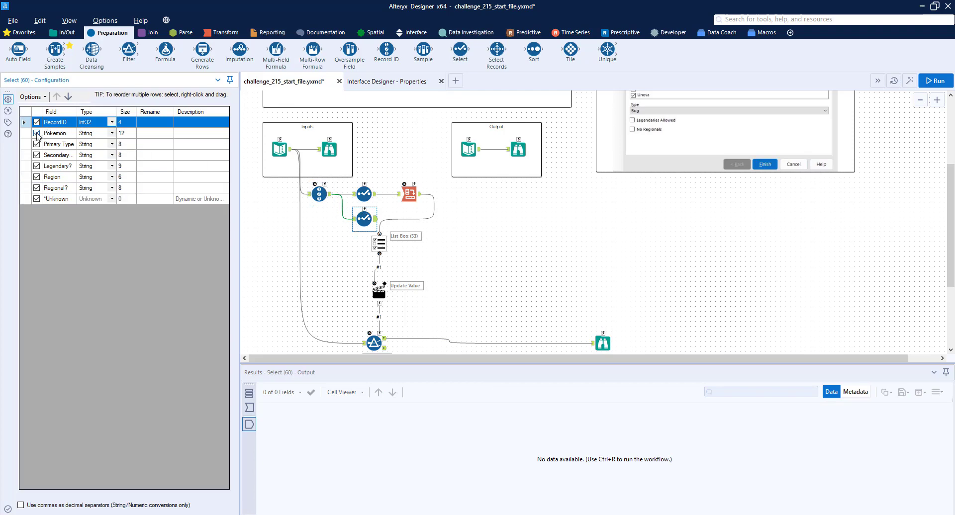
pyautogui.click(36, 133)
pyautogui.click(37, 156)
pyautogui.click(37, 167)
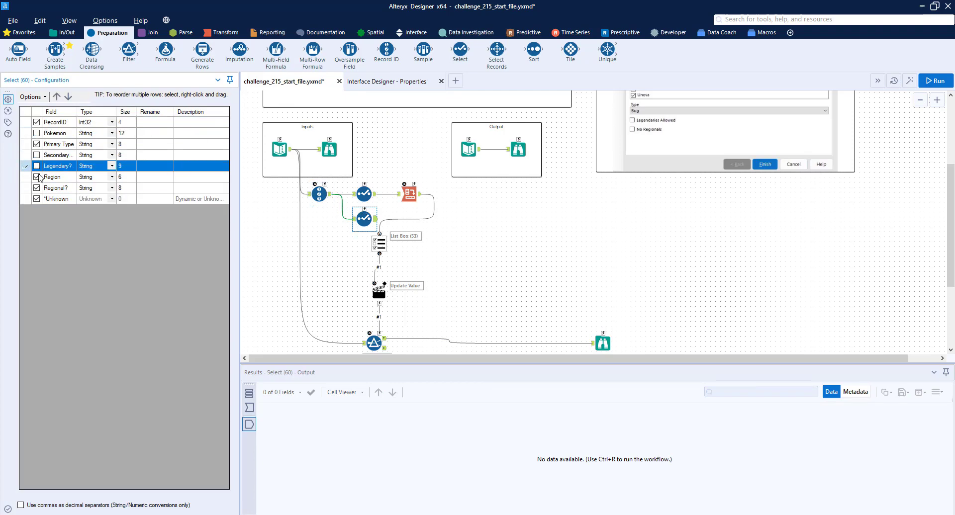
pyautogui.click(37, 177)
pyautogui.click(36, 188)
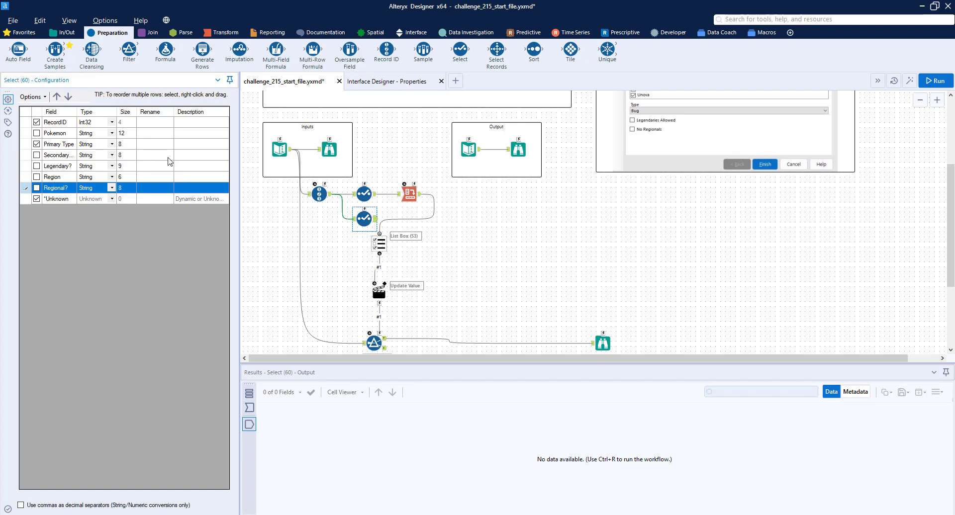
# - Shift the Regions list box and its Action tool down, and add a Cross Tab tool after the new Select tool
pyautogui.moveTo(396, 308); pyautogui.dragTo(370, 240)
pyautogui.moveTo(379, 245); pyautogui.dragTo(384, 259)
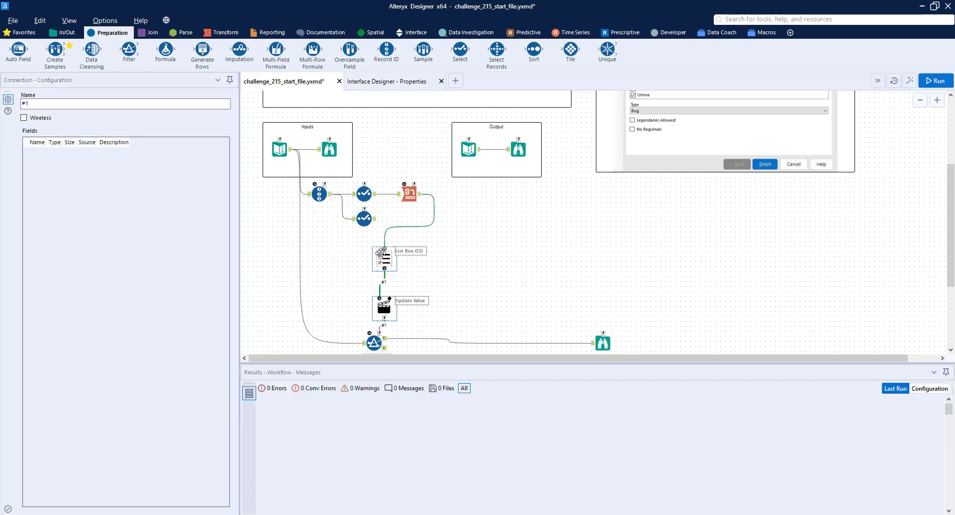
pyautogui.click(219, 33)
pyautogui.moveTo(92, 50); pyautogui.dragTo(410, 219)
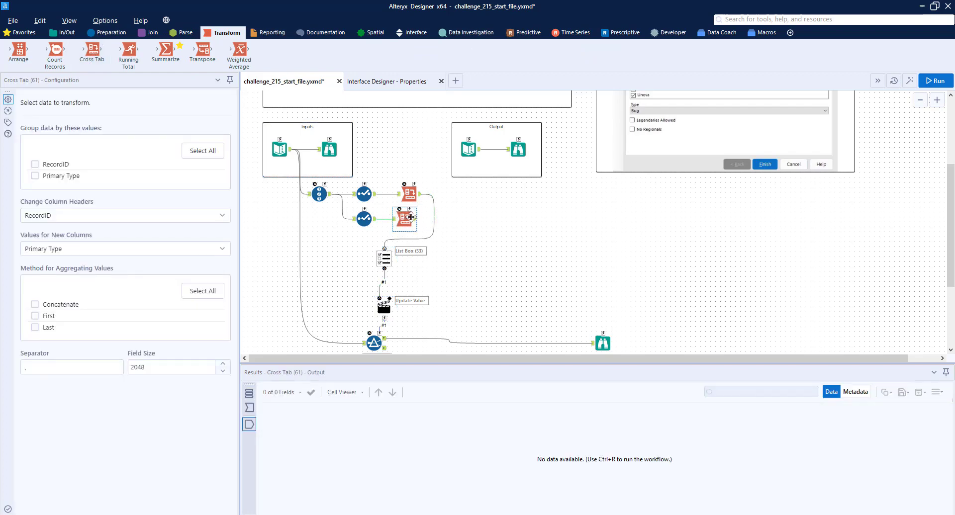
# - Configure the second Cross Tab with Primary Type as column headers, RecordID as values, and Sum as the aggregation method
pyautogui.click(57, 216)
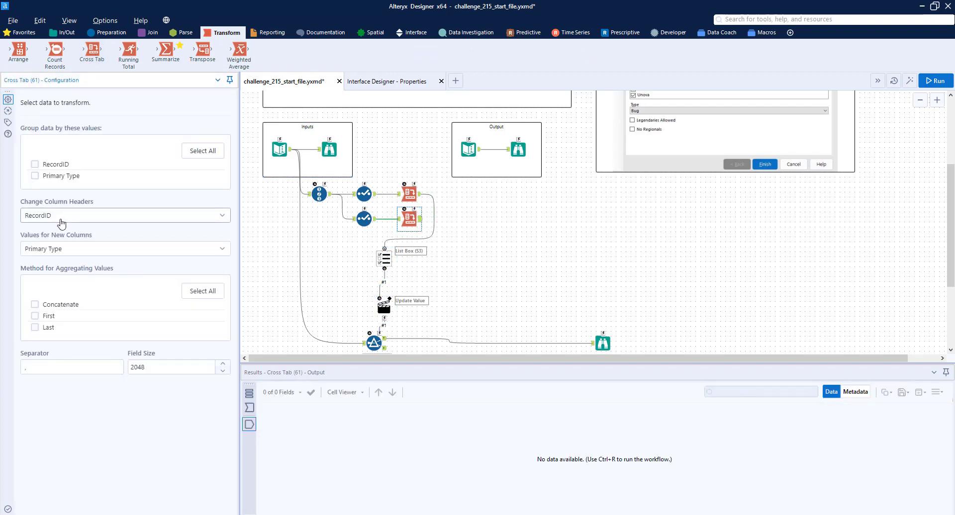
pyautogui.click(56, 250)
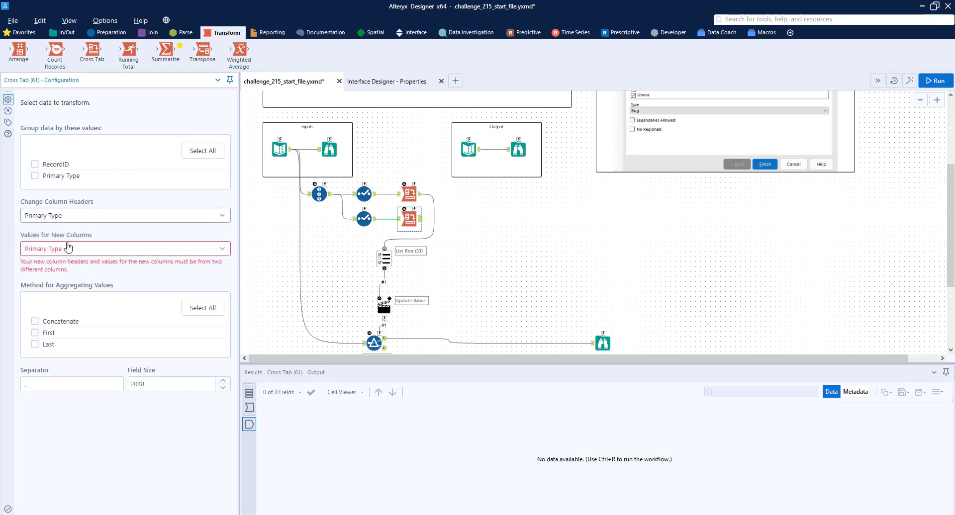
pyautogui.click(69, 248)
pyautogui.click(68, 272)
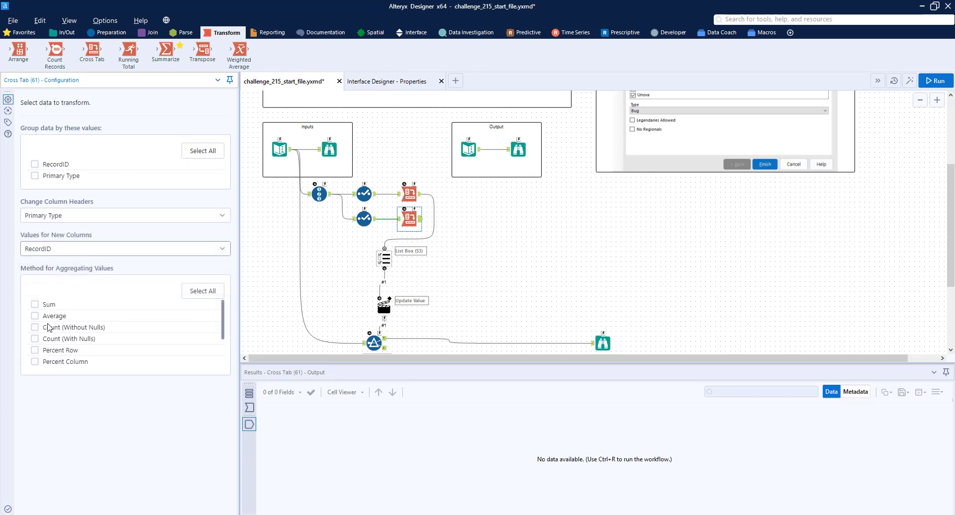
pyautogui.scroll(-1, 479, 213)
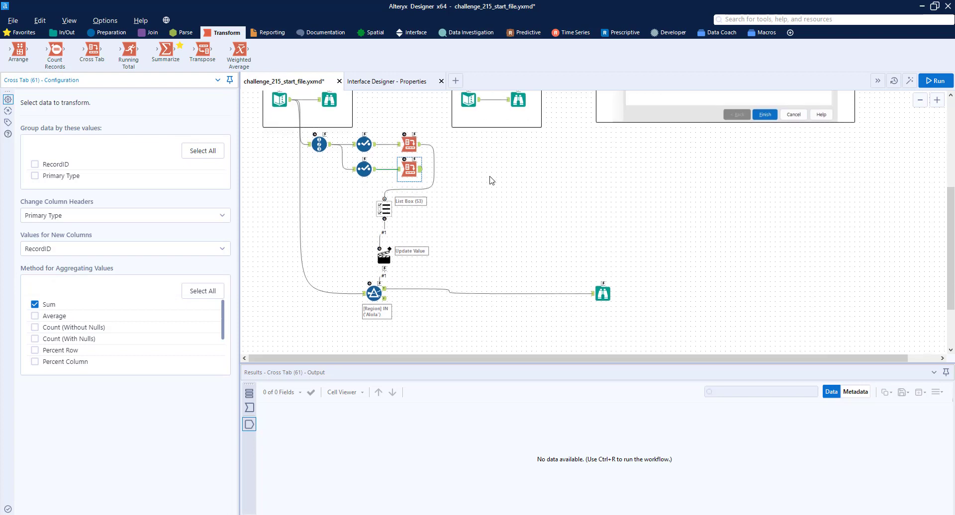
# - Add a Drop Down tool fed by the second Cross Tab, beside the Regions list box, and set its question text to "Type"
pyautogui.click(413, 33)
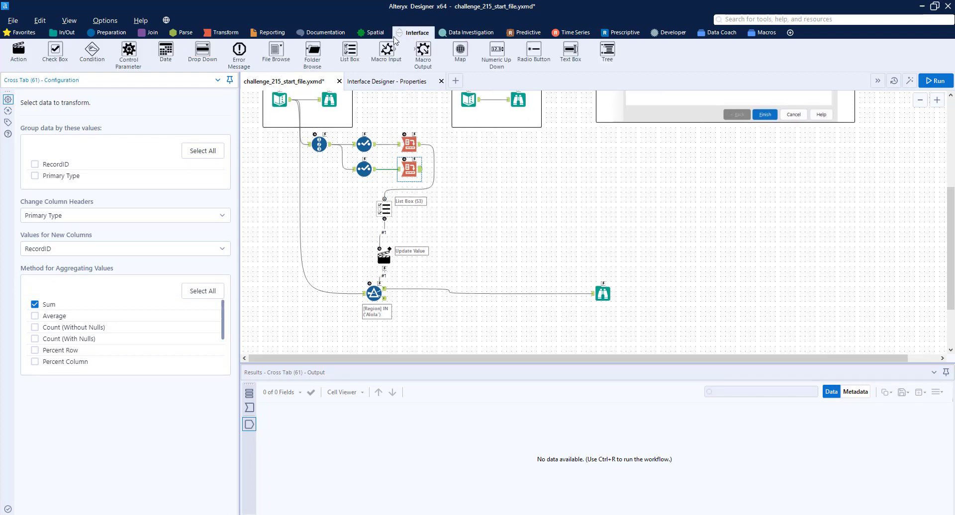
pyautogui.moveTo(203, 54); pyautogui.dragTo(480, 203)
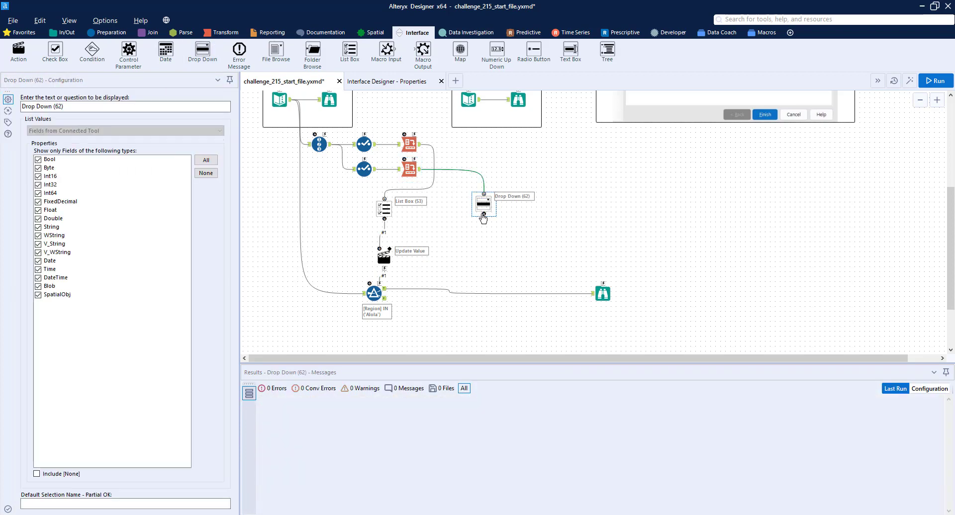
pyautogui.moveTo(485, 209); pyautogui.dragTo(485, 212)
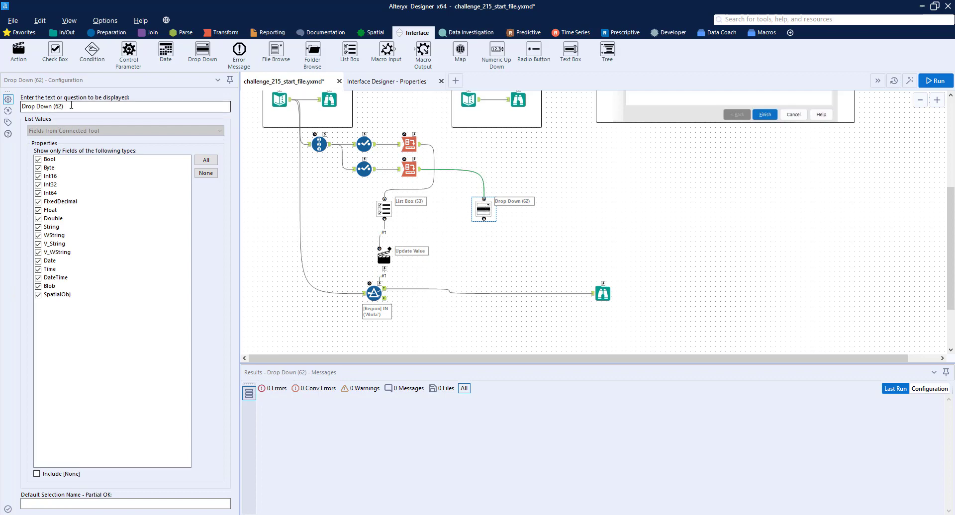
pyautogui.moveTo(74, 107); pyautogui.dragTo(16, 117)
pyautogui.write('Type')
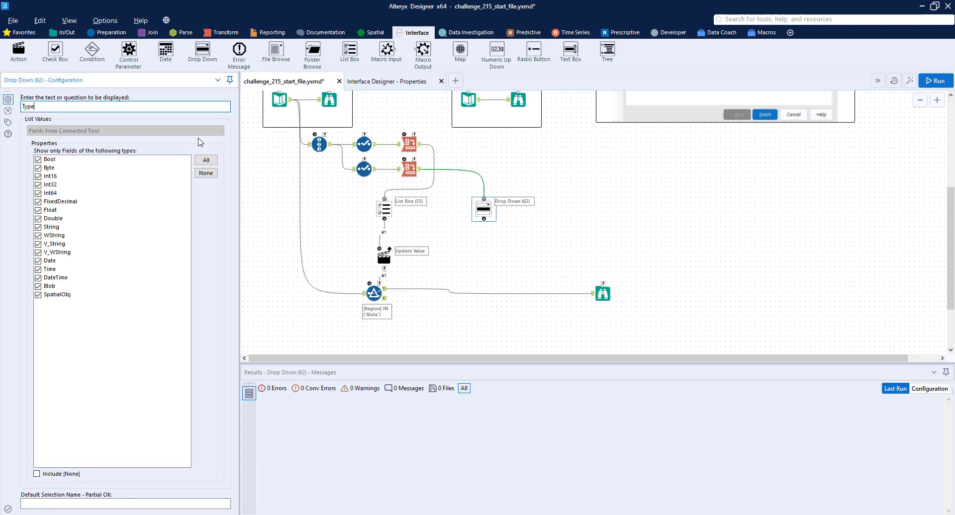
pyautogui.scroll(3, 651, 164)
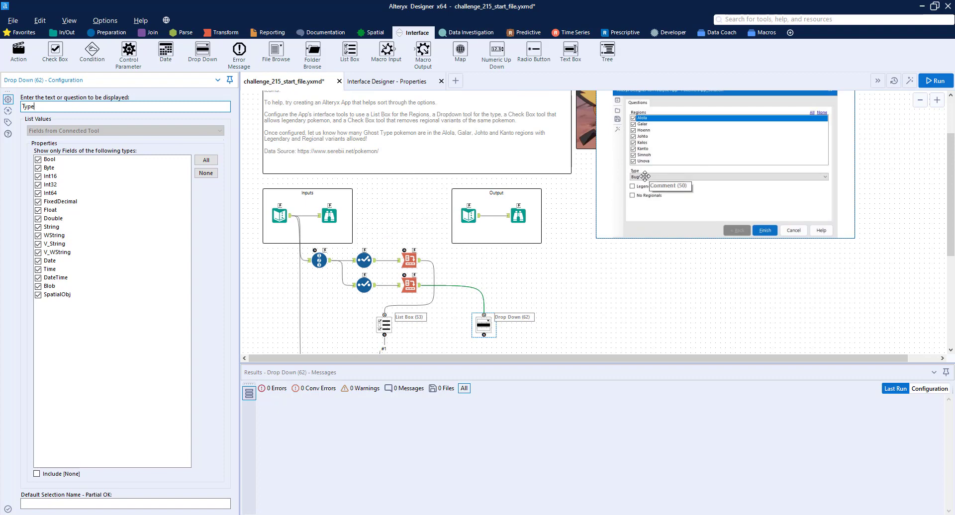
pyautogui.scroll(-1, 543, 264)
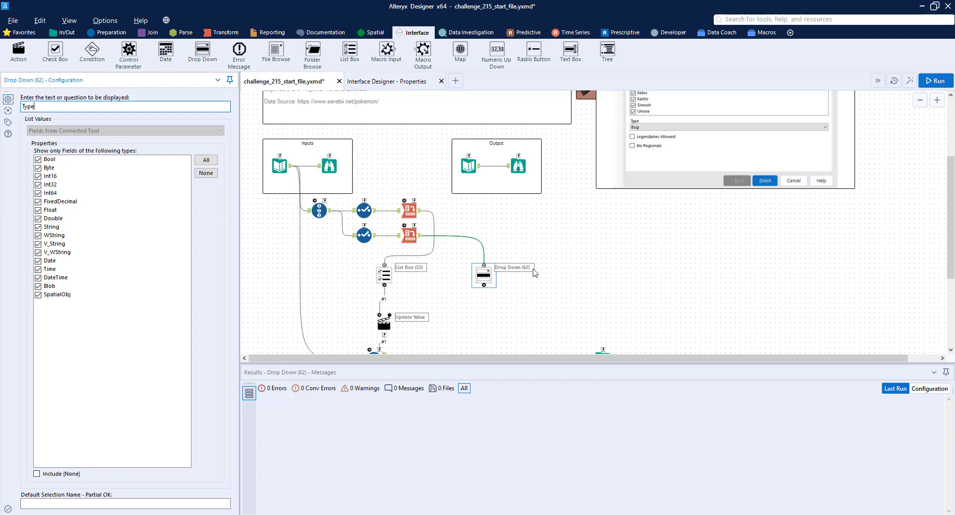
pyautogui.scroll(-1, 535, 273)
pyautogui.click(108, 32)
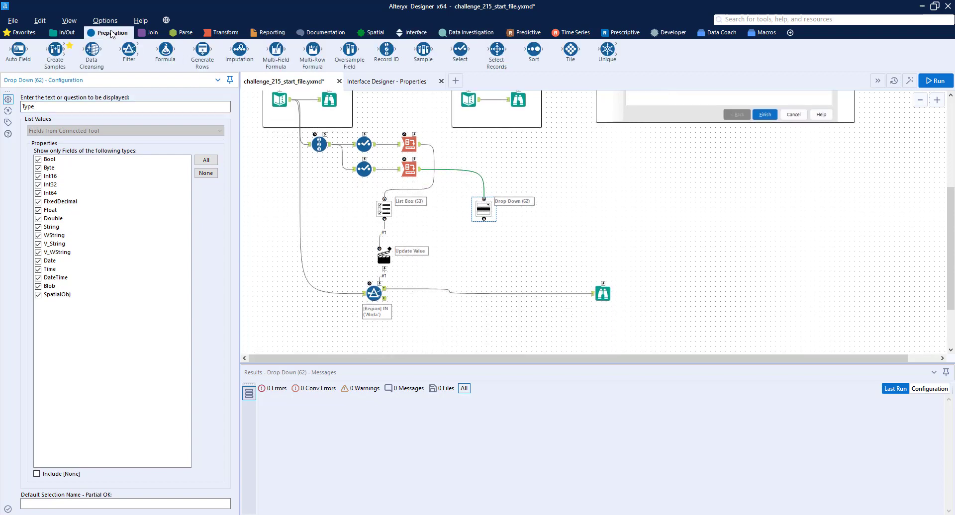
pyautogui.moveTo(131, 52); pyautogui.dragTo(475, 5)
# - Compare the example app's Type option with the Primary Type and Secondary Type columns of the input data
pyautogui.scroll(2, 562, 208)
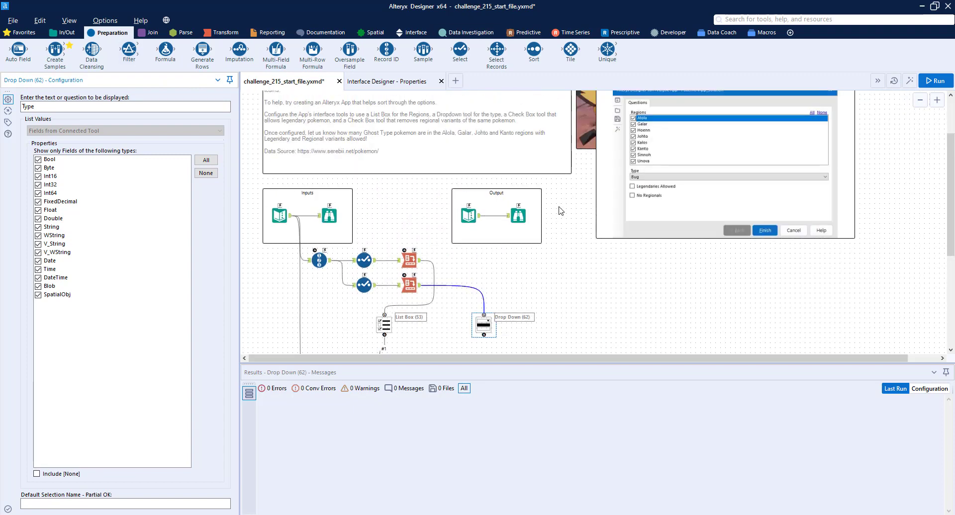
pyautogui.scroll(1, 556, 213)
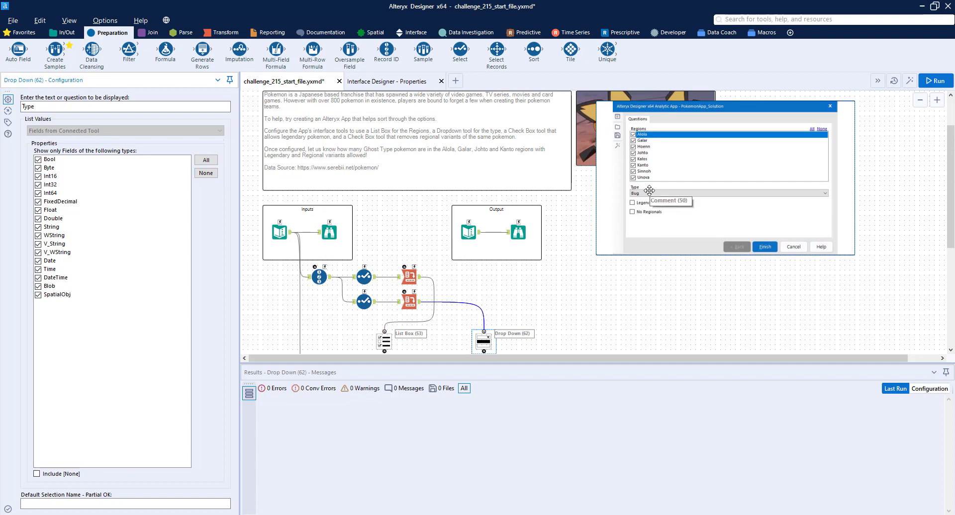
pyautogui.click(329, 232)
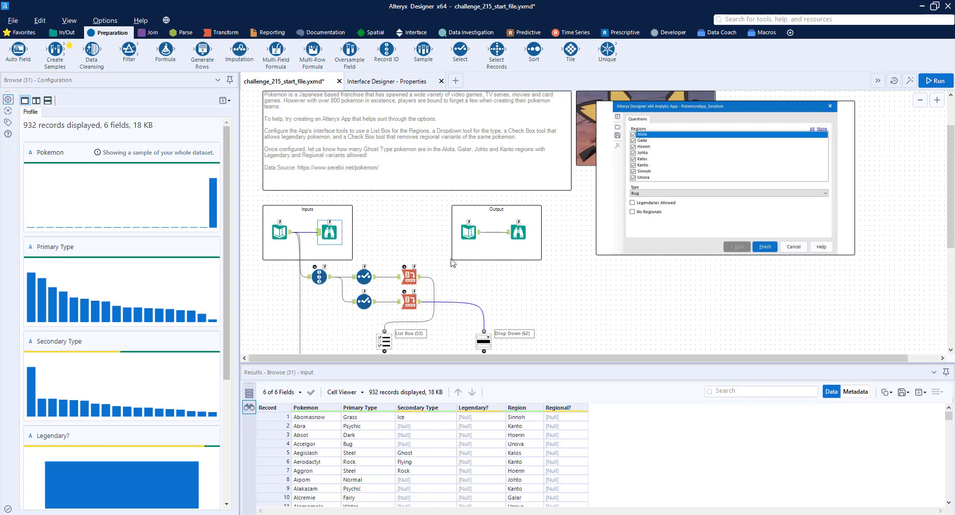
pyautogui.click(366, 420)
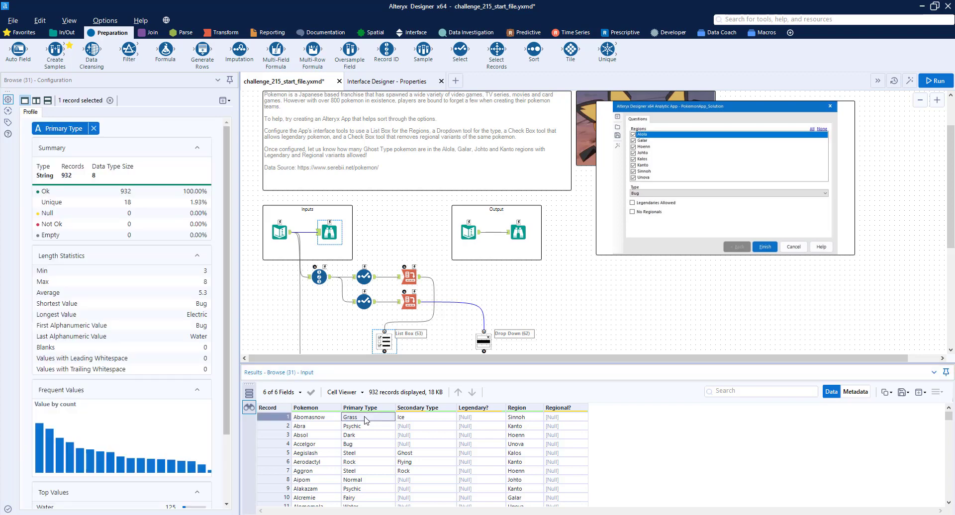
pyautogui.click(421, 418)
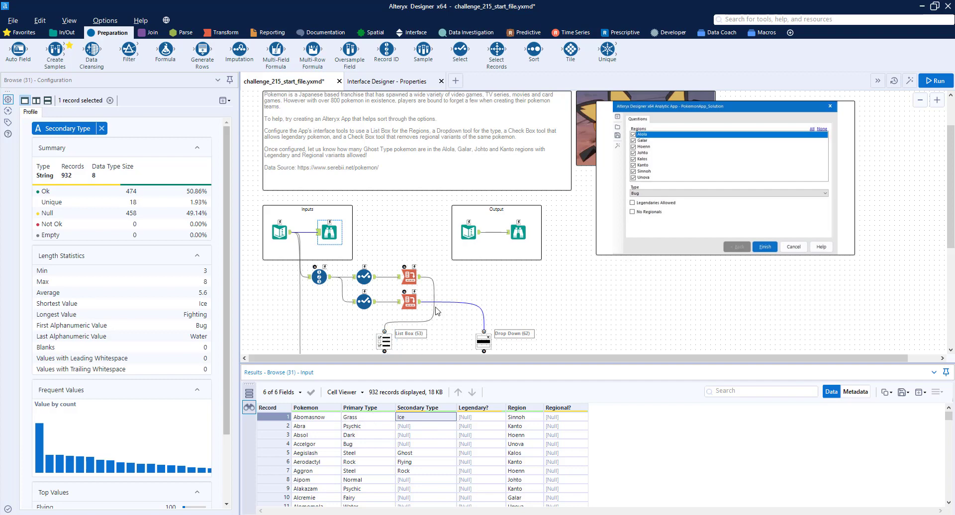
# - Insert a Transpose tool before the Region Filter with Pokemon, Legendary?, Region and Regional? as key columns, keeping both type columns as data columns
pyautogui.scroll(-5, 438, 309)
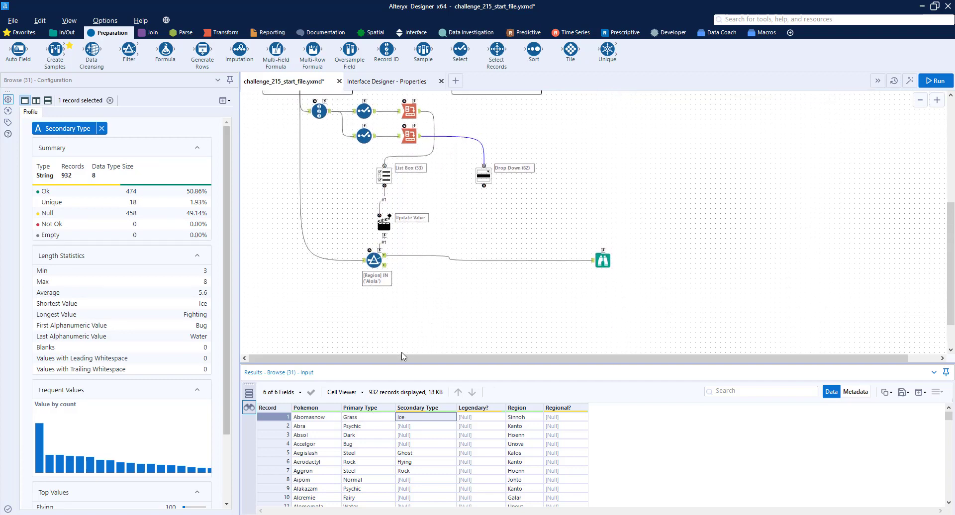
pyautogui.scroll(1, 370, 209)
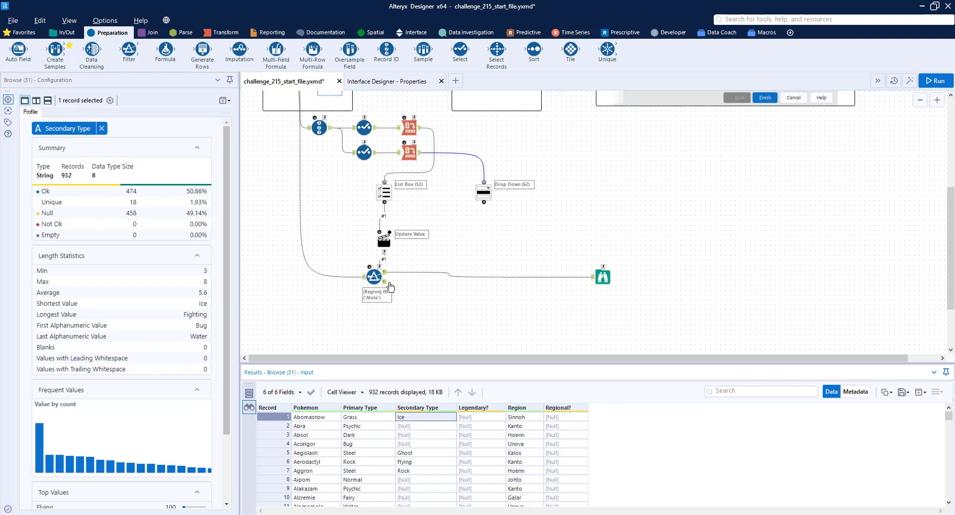
pyautogui.click(222, 33)
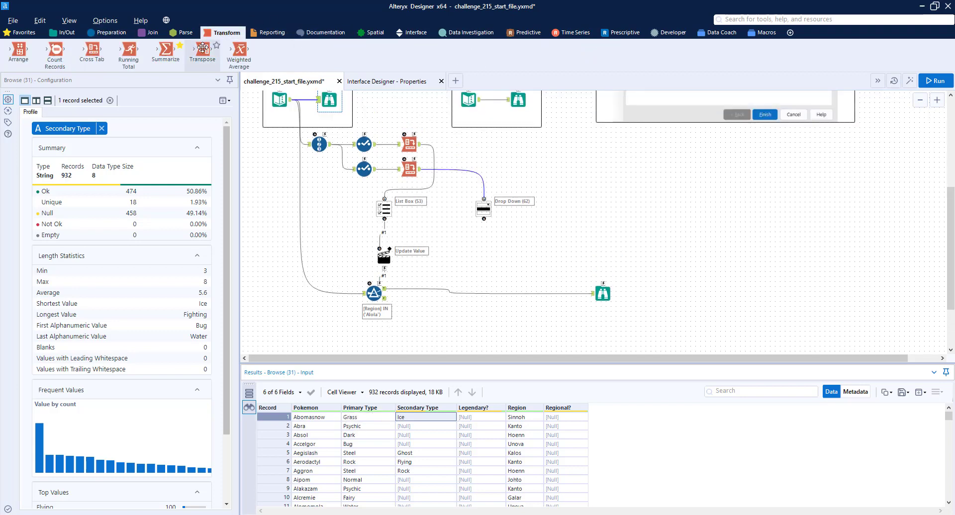
pyautogui.moveTo(202, 50); pyautogui.dragTo(319, 294)
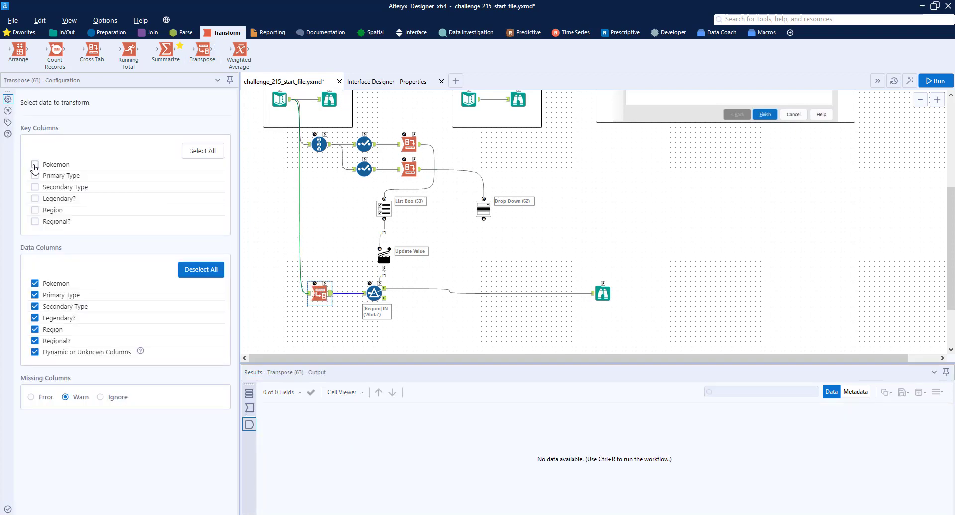
pyautogui.click(35, 164)
pyautogui.click(34, 198)
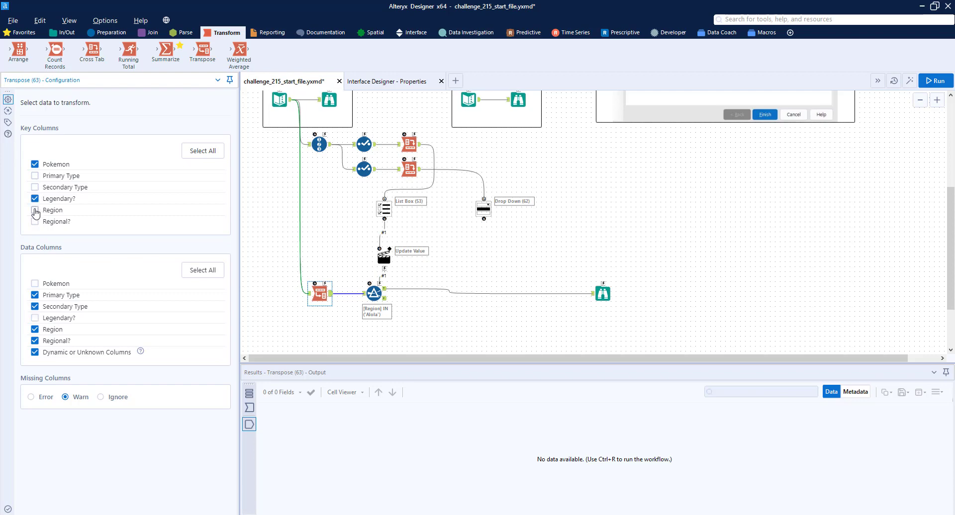
pyautogui.click(35, 210)
pyautogui.click(35, 221)
# - Run the workflow and review the Name and Value columns in the Transpose output
pyautogui.click(935, 81)
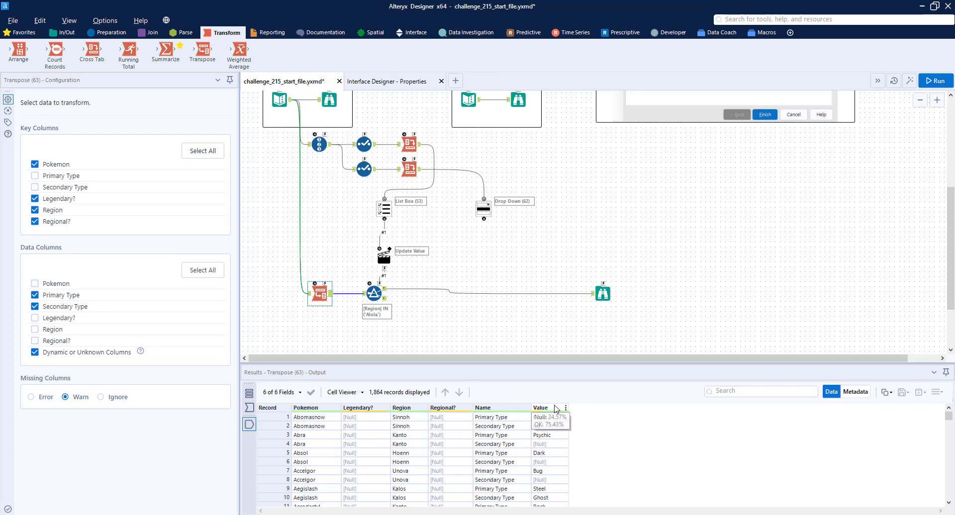
pyautogui.scroll(-2, 543, 493)
pyautogui.scroll(2, 544, 493)
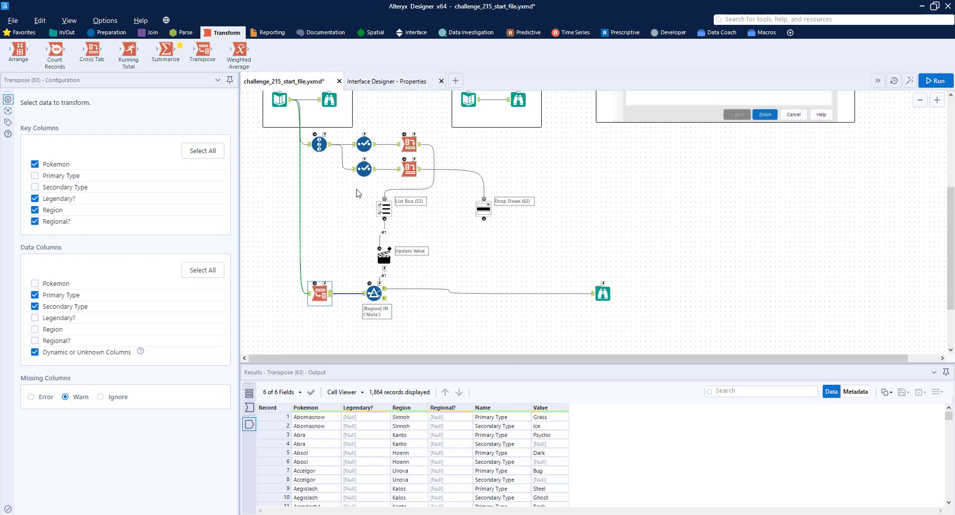
# - Insert a second Filter tool between the Region Filter and the Browse tool, aligned with their row
pyautogui.click(124, 34)
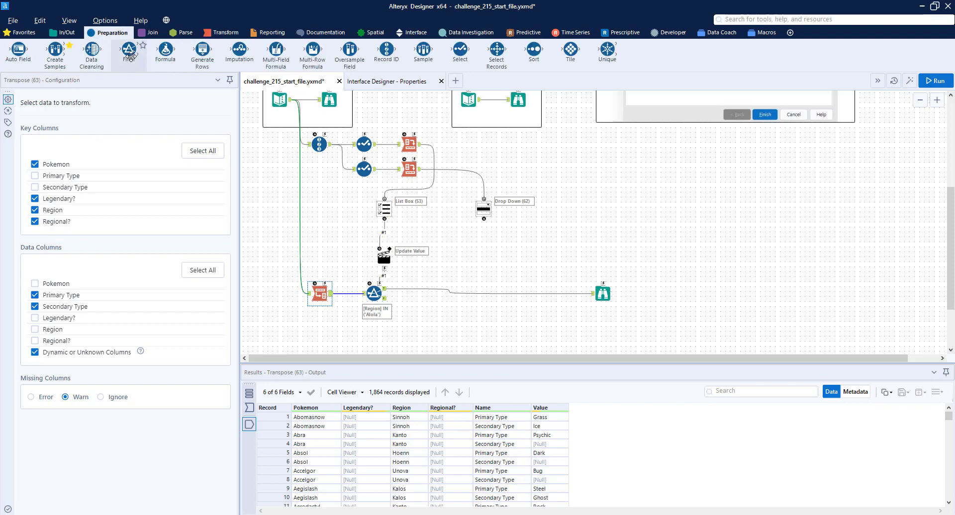
pyautogui.moveTo(130, 56); pyautogui.dragTo(475, 297)
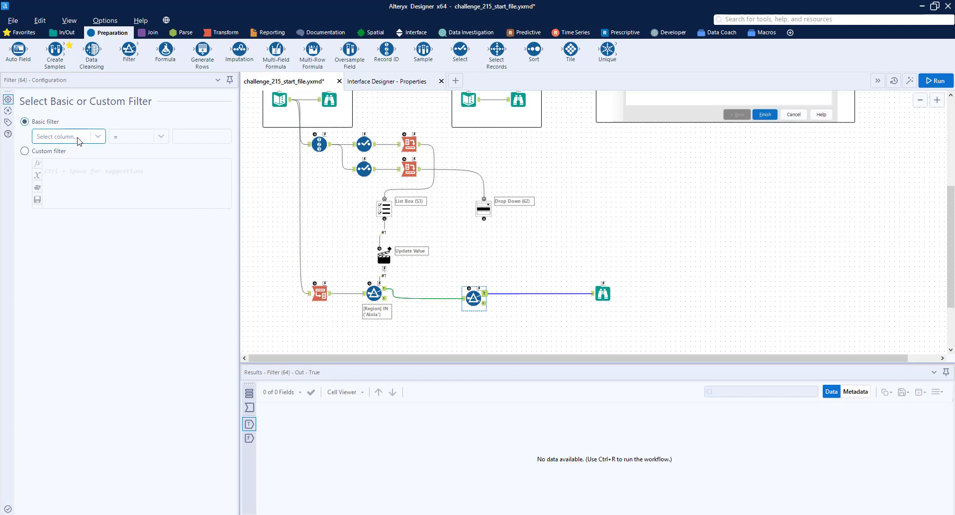
pyautogui.scroll(1, 664, 180)
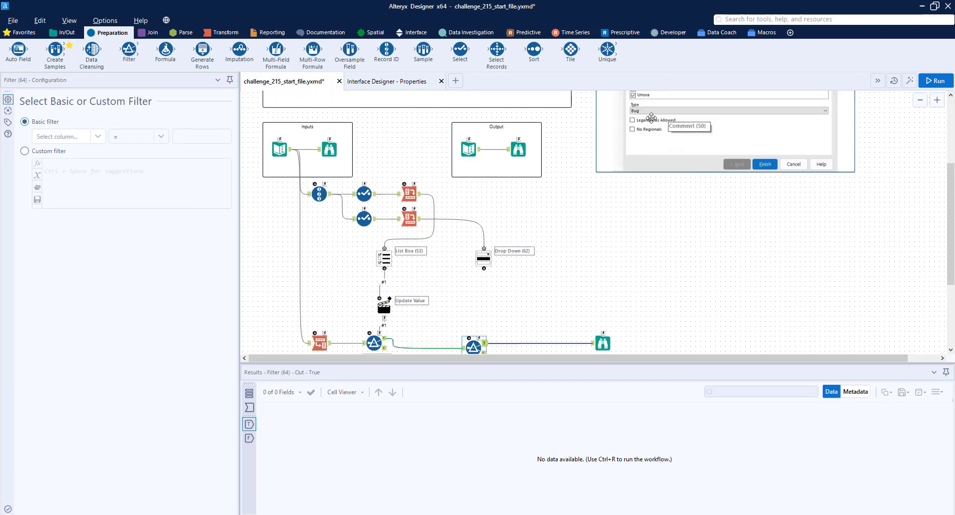
pyautogui.scroll(-1, 423, 268)
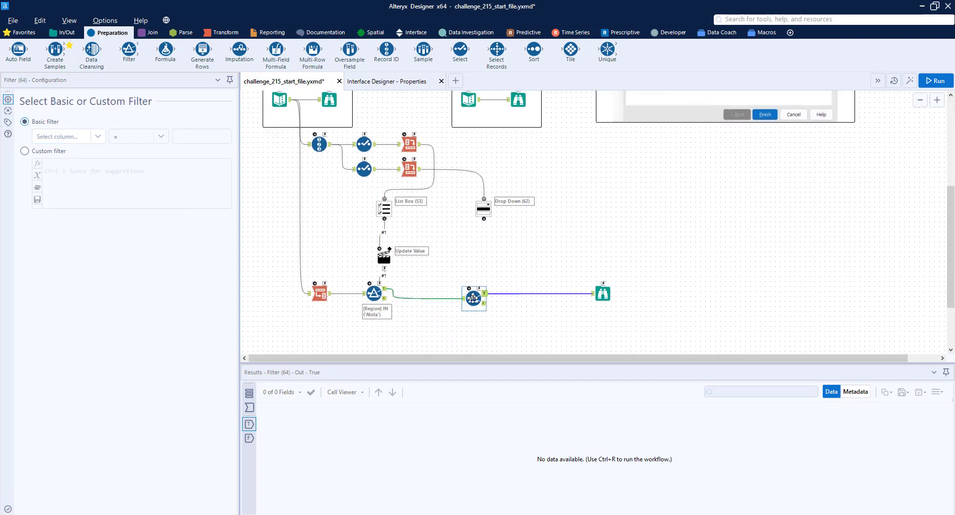
pyautogui.moveTo(475, 301); pyautogui.dragTo(475, 296)
# - Set the second Filter to a basic condition where Value equals "Bug" and run the workflow
pyautogui.click(55, 138)
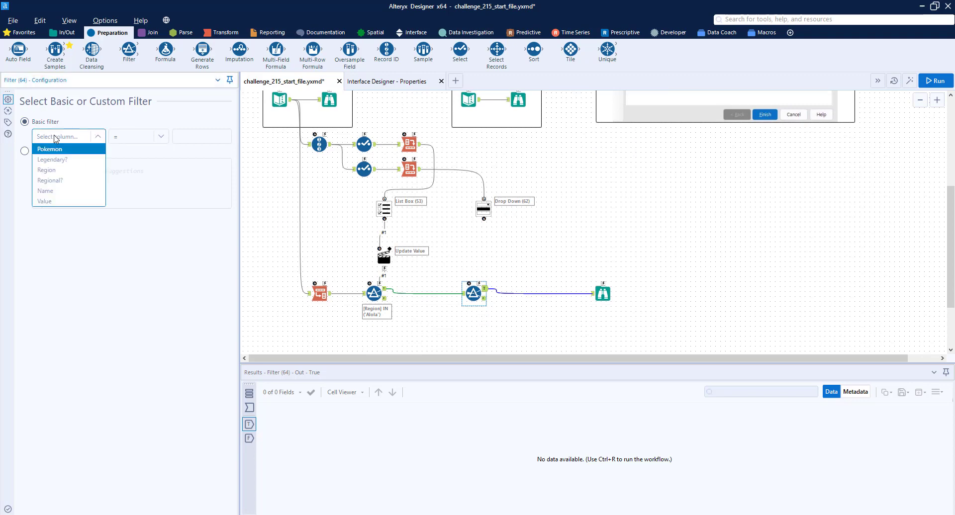
pyautogui.click(61, 202)
pyautogui.click(195, 138)
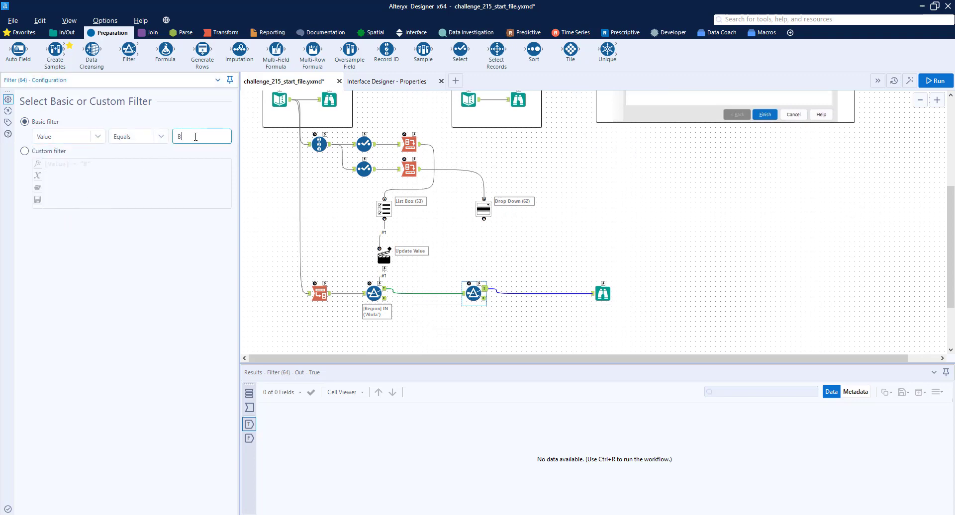
pyautogui.write('Bug')
pyautogui.click(935, 81)
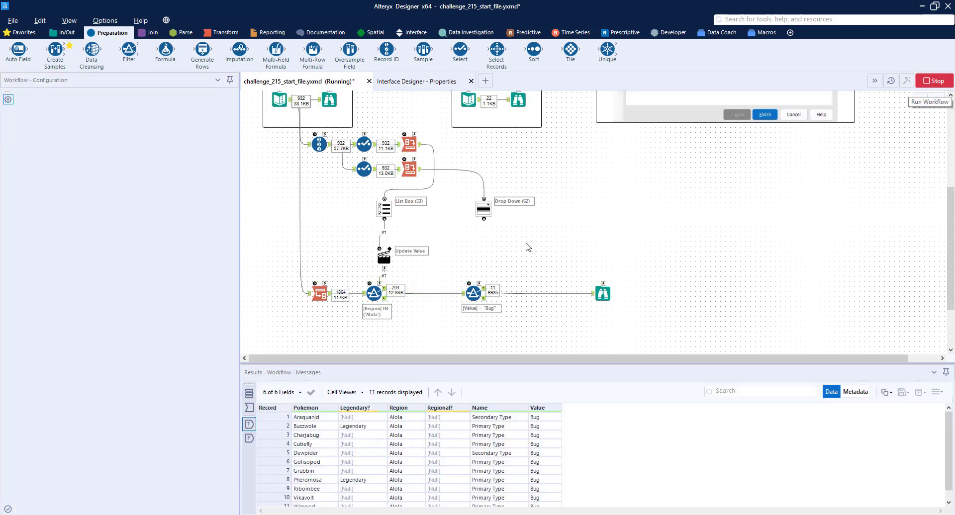
# - Move the Regions Action tool up slightly and add an Action tool linking the Type drop-down to the second Filter
pyautogui.moveTo(384, 257); pyautogui.dragTo(383, 247)
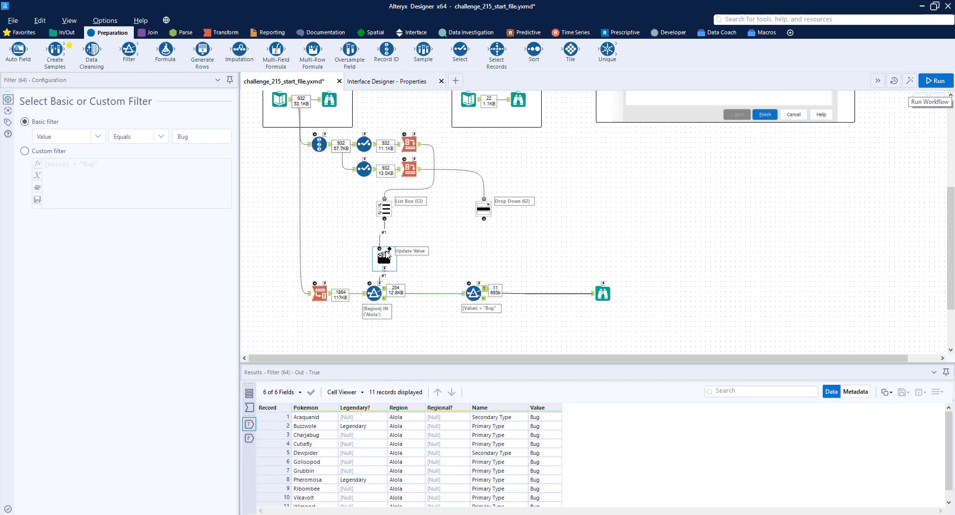
pyautogui.click(413, 33)
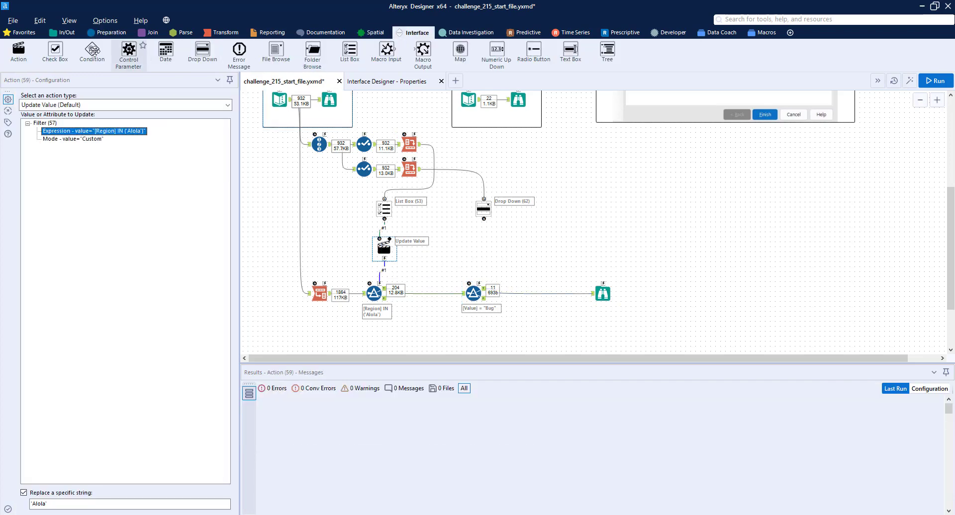
pyautogui.moveTo(21, 53); pyautogui.dragTo(481, 246)
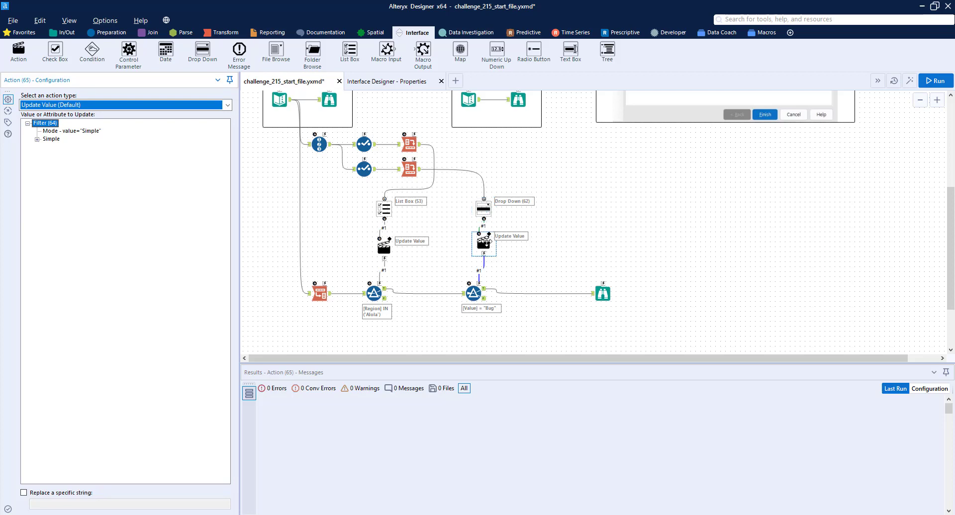
# - Set the Type drop-down's Action tool to update the Operand value "Bug" in the second Filter
pyautogui.click(486, 242)
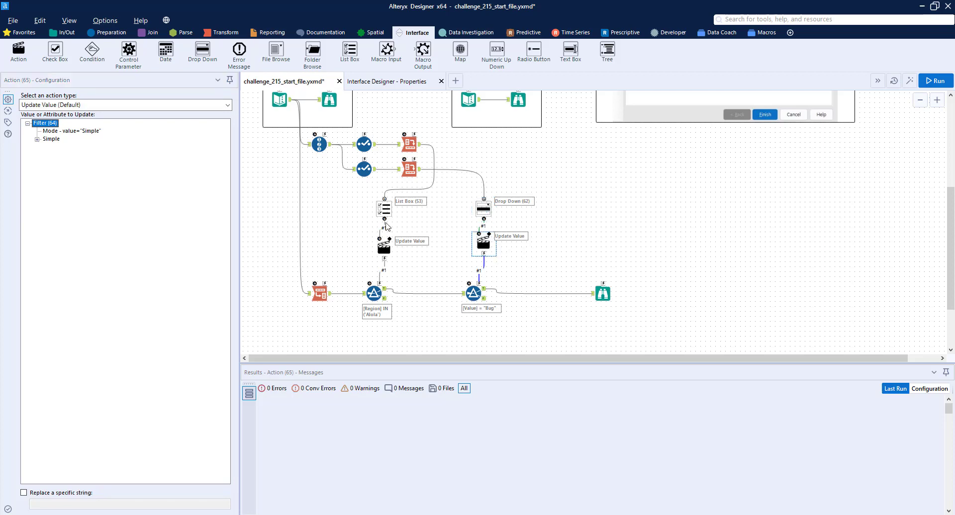
pyautogui.click(37, 140)
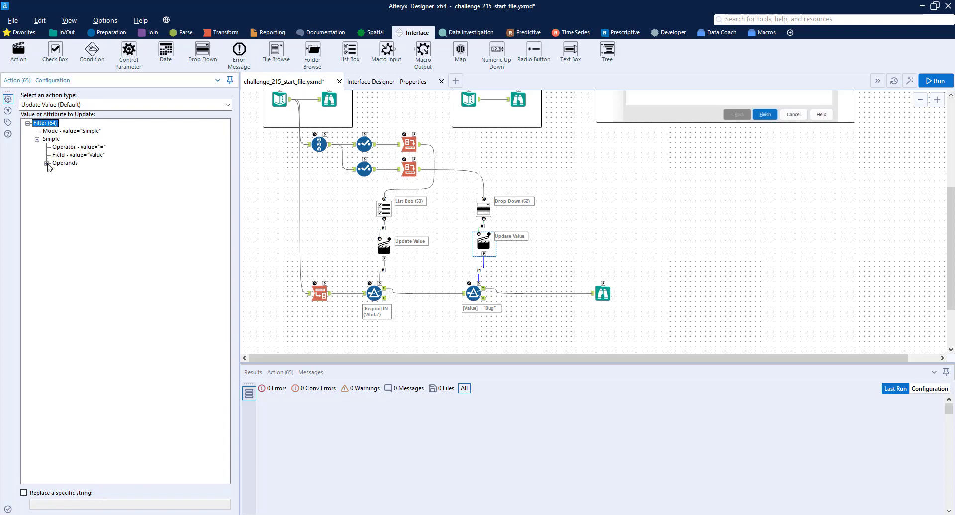
pyautogui.click(46, 164)
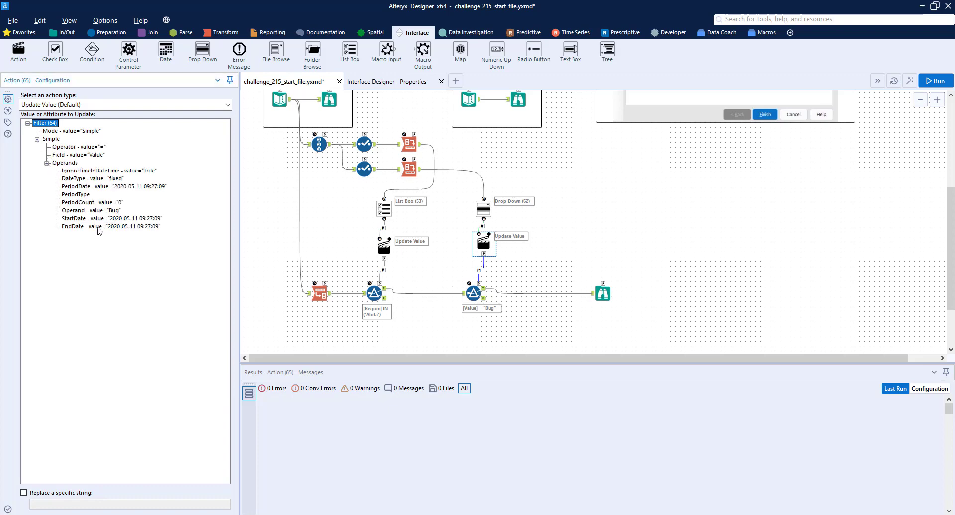
pyautogui.click(91, 210)
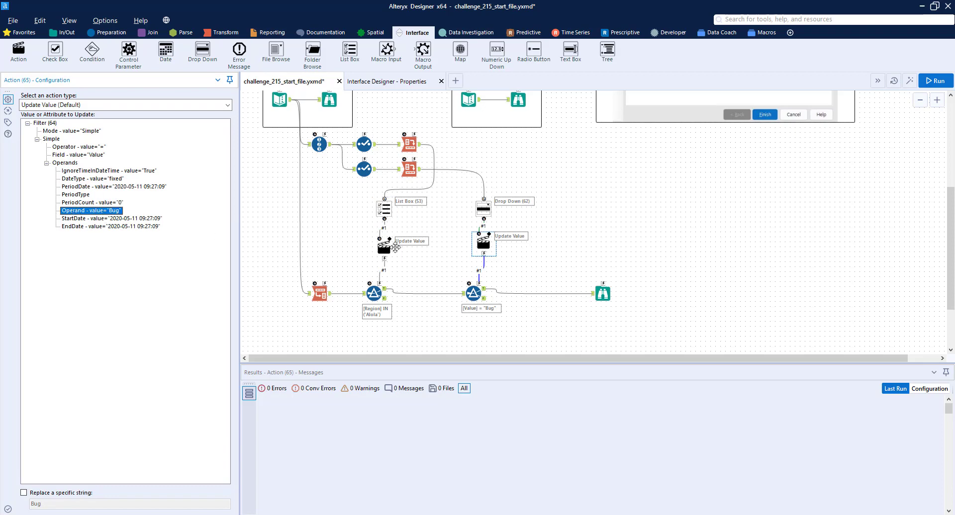
pyautogui.moveTo(474, 203); pyautogui.dragTo(485, 205)
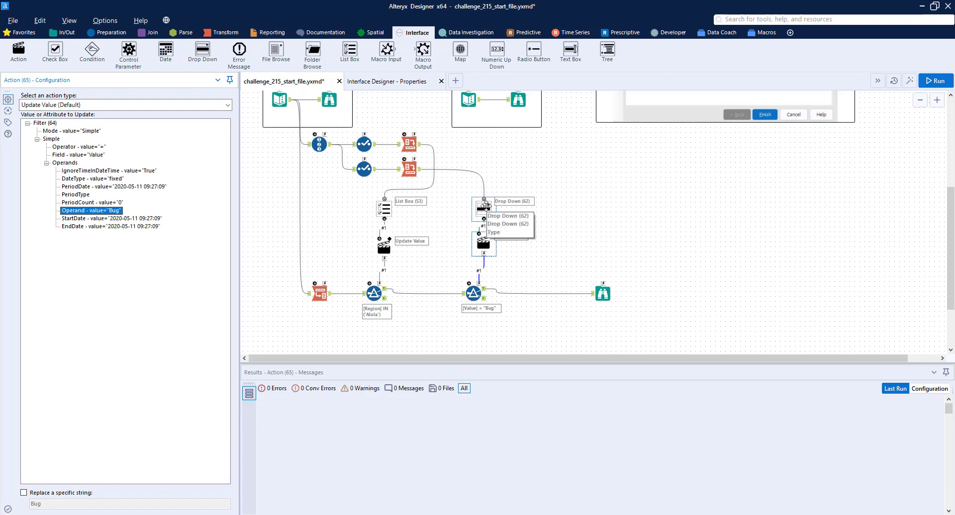
# - Run the workflow as an analytic app with only the Alola region and type Bug, review the results, and exit the app
pyautogui.click(911, 82)
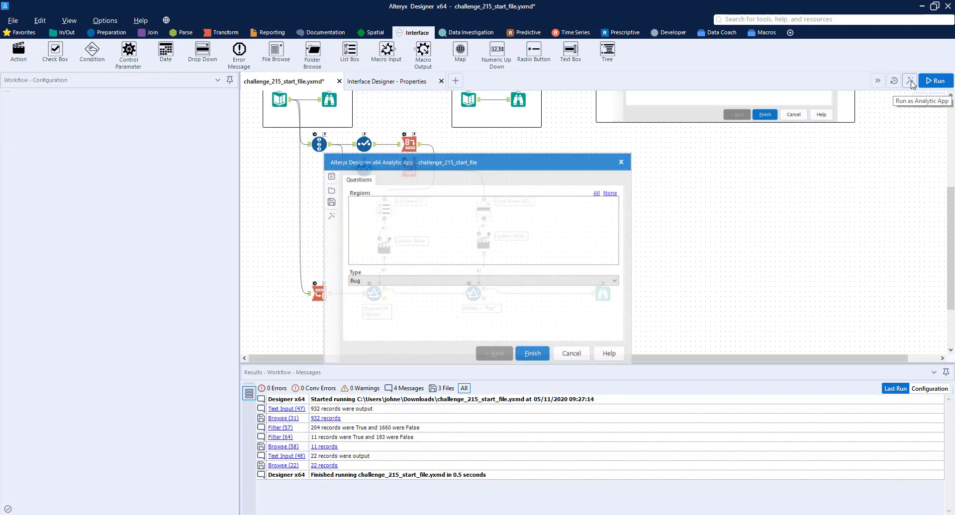
pyautogui.click(612, 192)
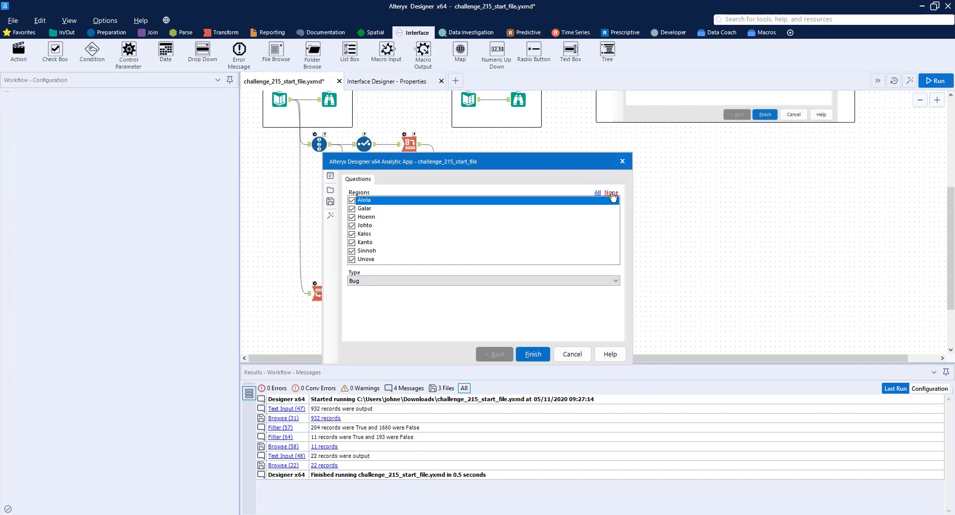
pyautogui.click(352, 201)
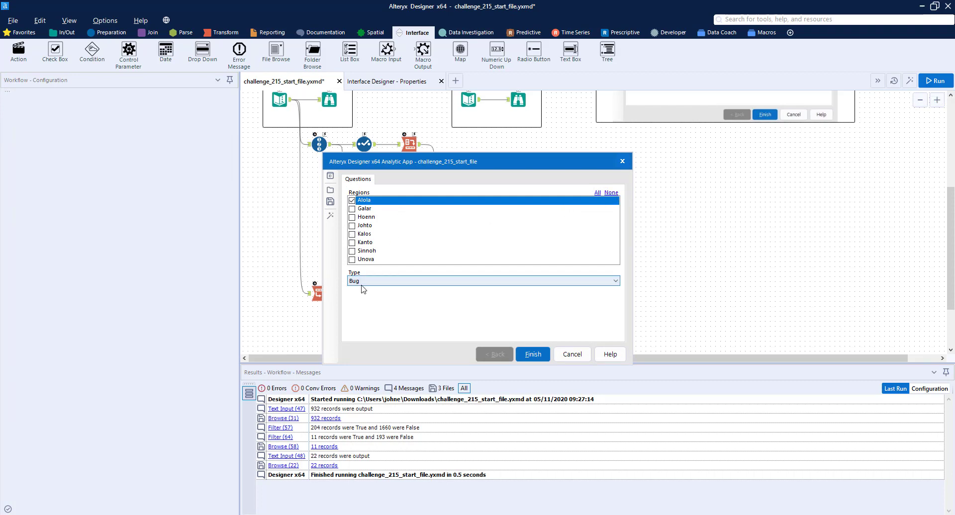
pyautogui.click(526, 355)
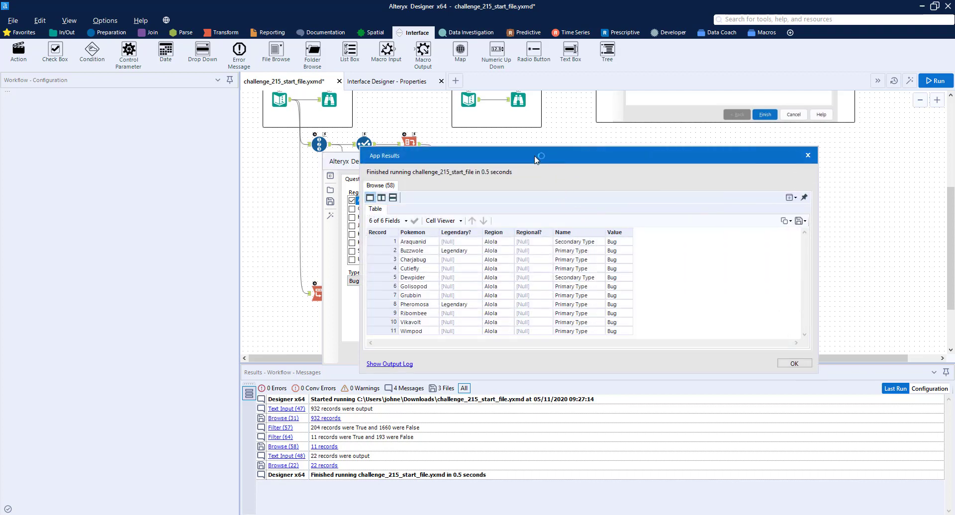
pyautogui.moveTo(533, 155); pyautogui.dragTo(428, 117)
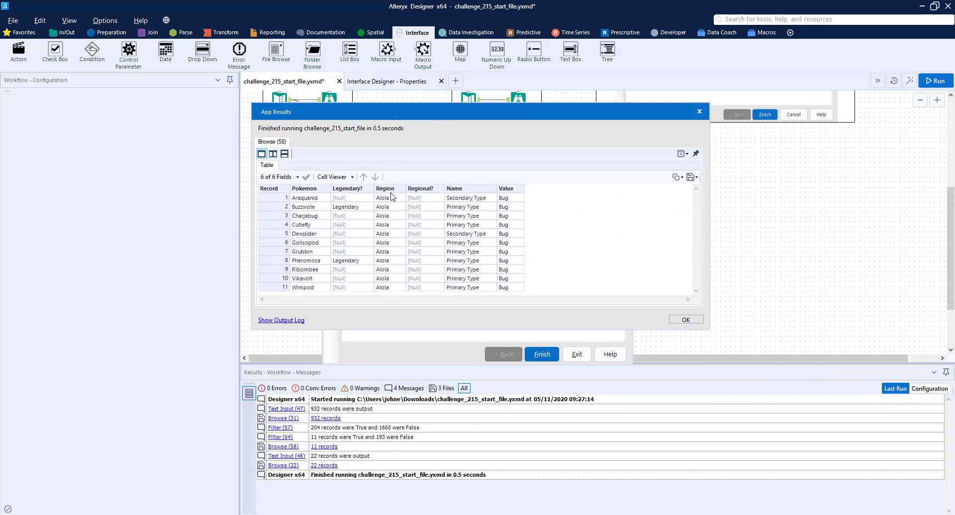
pyautogui.click(684, 320)
pyautogui.click(579, 357)
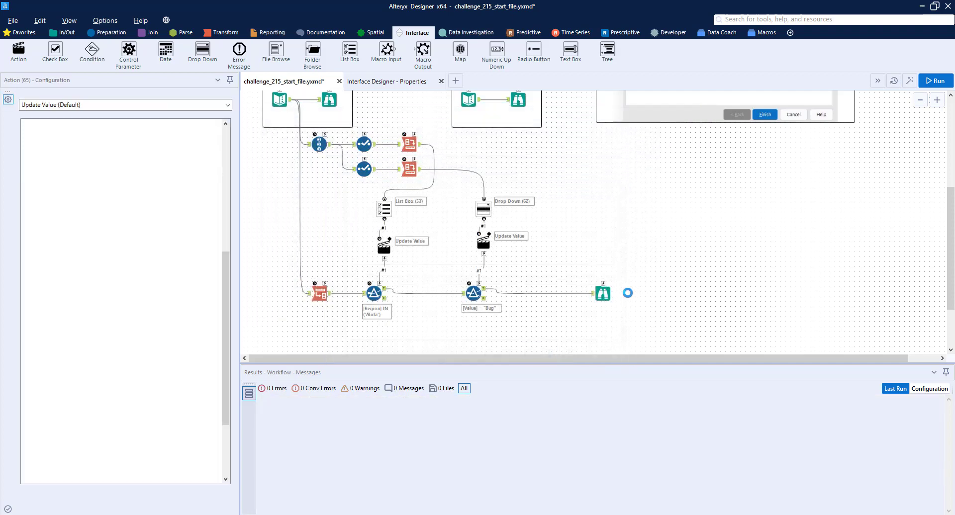
# - Move the Browse tool farther along its row to make room after the second Filter
pyautogui.click(705, 275)
pyautogui.moveTo(706, 276); pyautogui.dragTo(728, 296)
pyautogui.scroll(3, 731, 234)
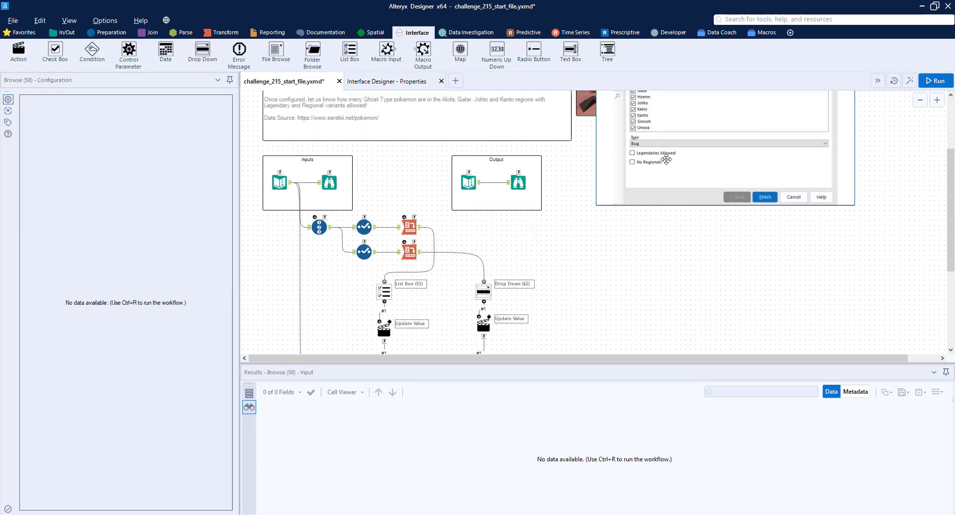
pyautogui.scroll(-3, 687, 169)
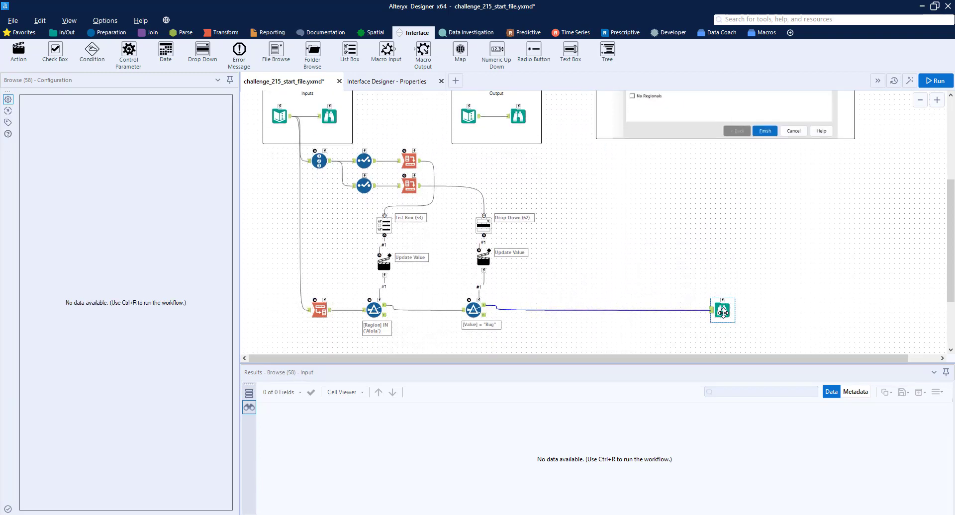
# - Add a Check Box tool beside the Type drop-down with the question text "Legendaries Allowed"
pyautogui.moveTo(55, 50); pyautogui.dragTo(584, 219)
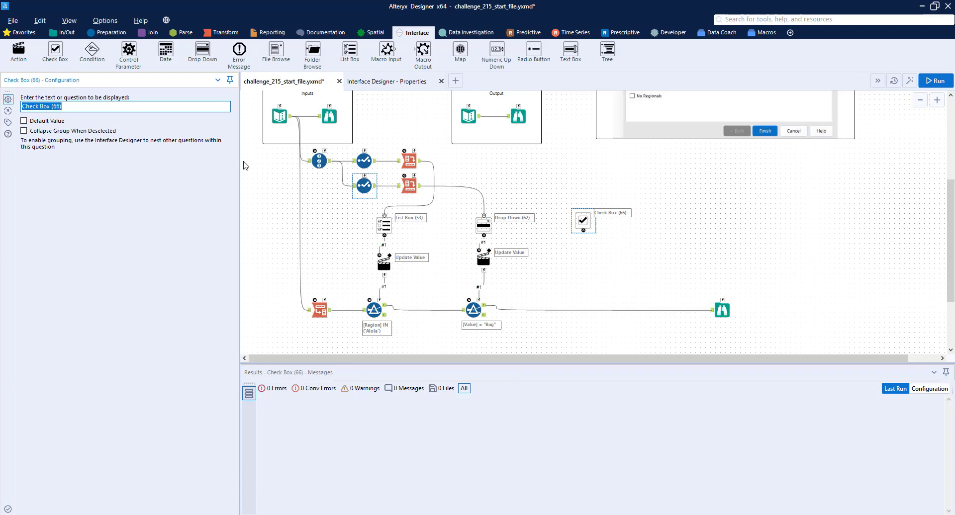
pyautogui.scroll(1, 625, 226)
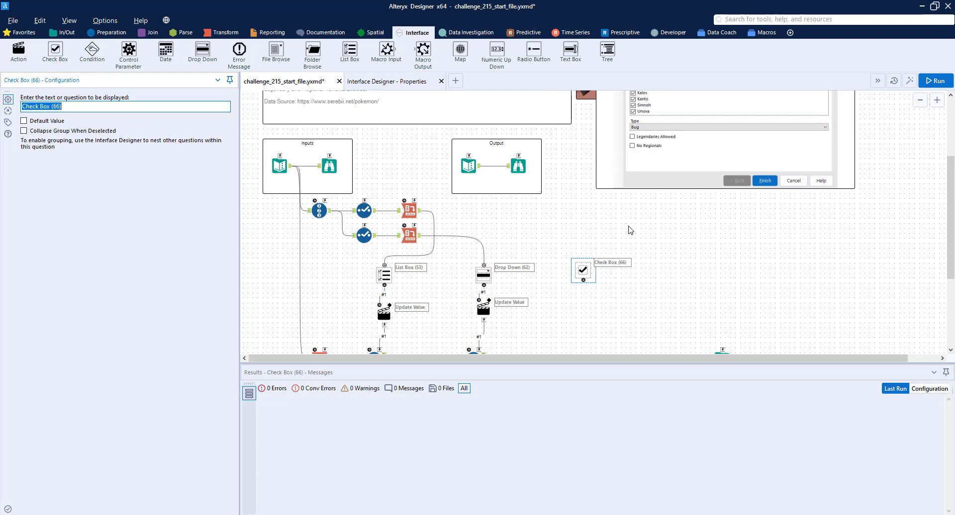
pyautogui.write('Legendaries Allowed')
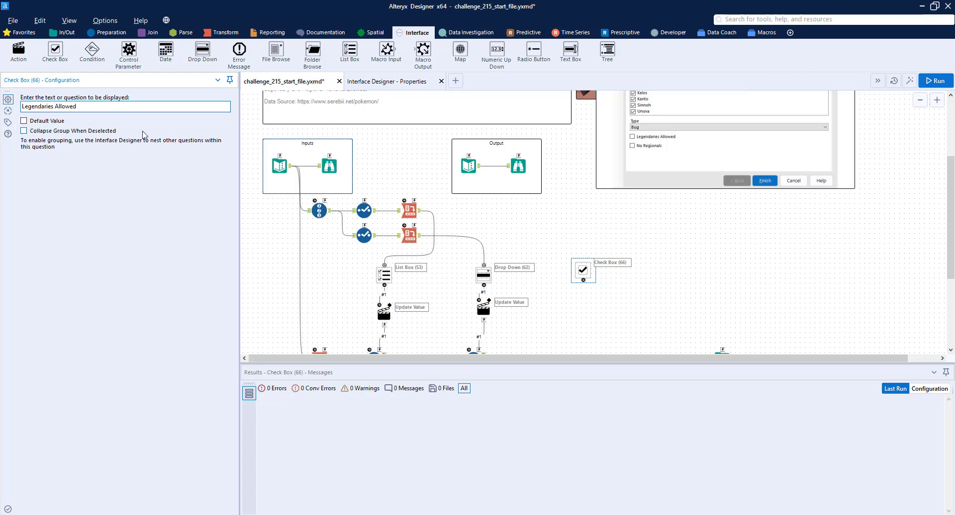
# - Insert a third Filter between the Type Filter and the Browse tool, and connect the Check Box to its question input
pyautogui.scroll(-5, 605, 196)
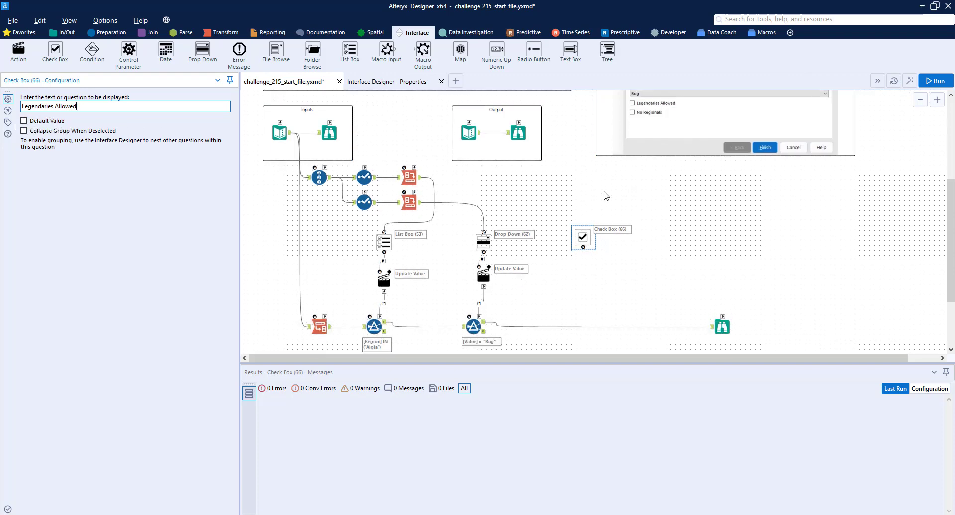
pyautogui.click(120, 35)
pyautogui.moveTo(129, 48); pyautogui.dragTo(563, 278)
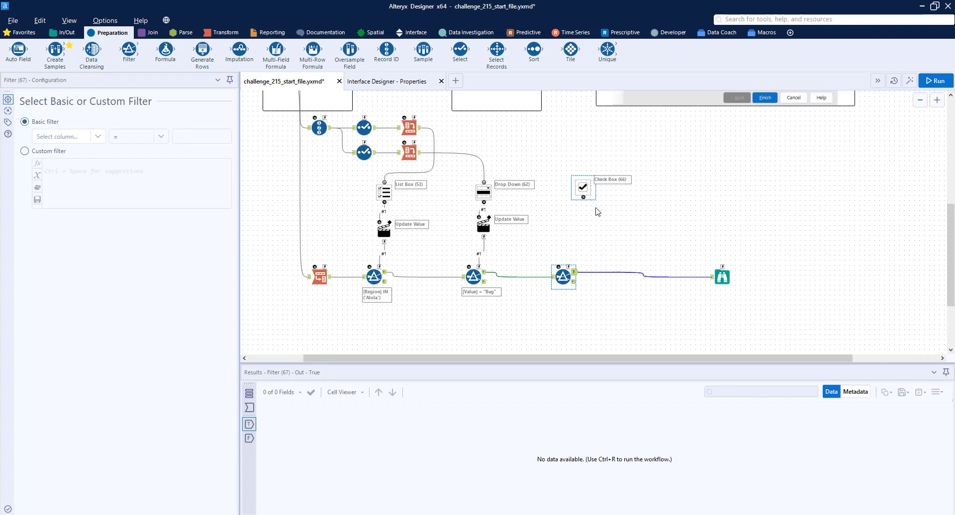
pyautogui.scroll(3, 585, 203)
pyautogui.moveTo(575, 190); pyautogui.dragTo(531, 310)
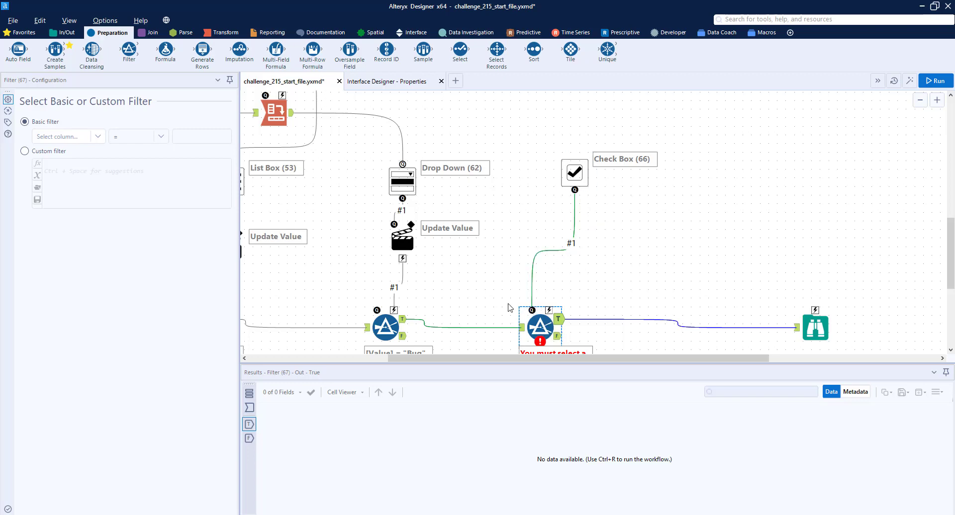
# - Switch the third Filter to a custom filter and insert the Check Box reference [#1] as its expression
pyautogui.scroll(-1, 559, 279)
pyautogui.click(48, 152)
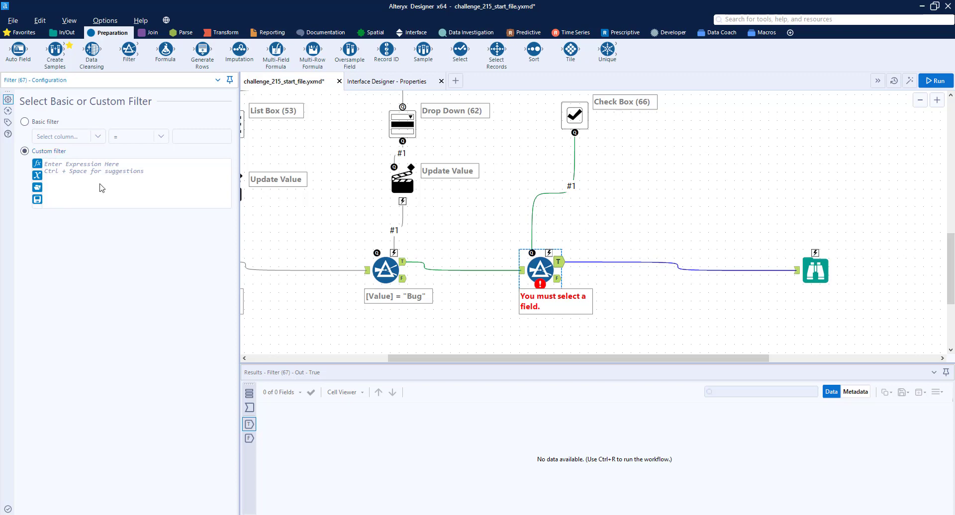
pyautogui.click(101, 187)
pyautogui.write('[')
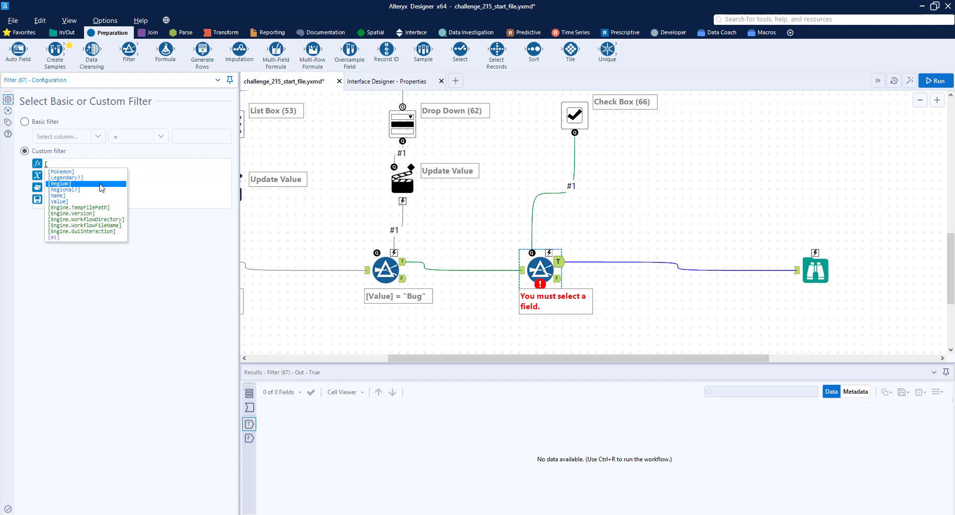
pyautogui.press('Down')
pyautogui.press('Down')
pyautogui.press('Down')
pyautogui.press('Down')
pyautogui.press('Down')
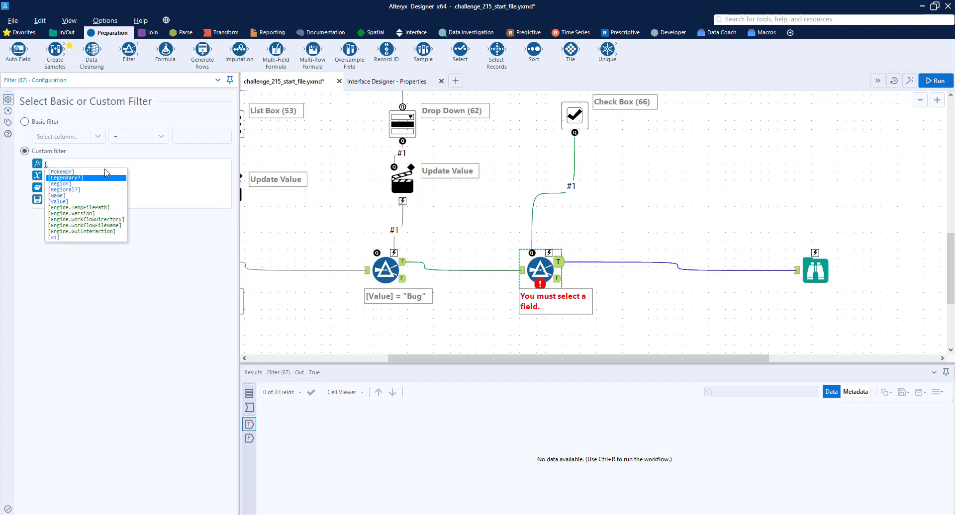
pyautogui.press('Up')
pyautogui.press('Up')
pyautogui.press('Up')
pyautogui.press('Up')
pyautogui.press('Up')
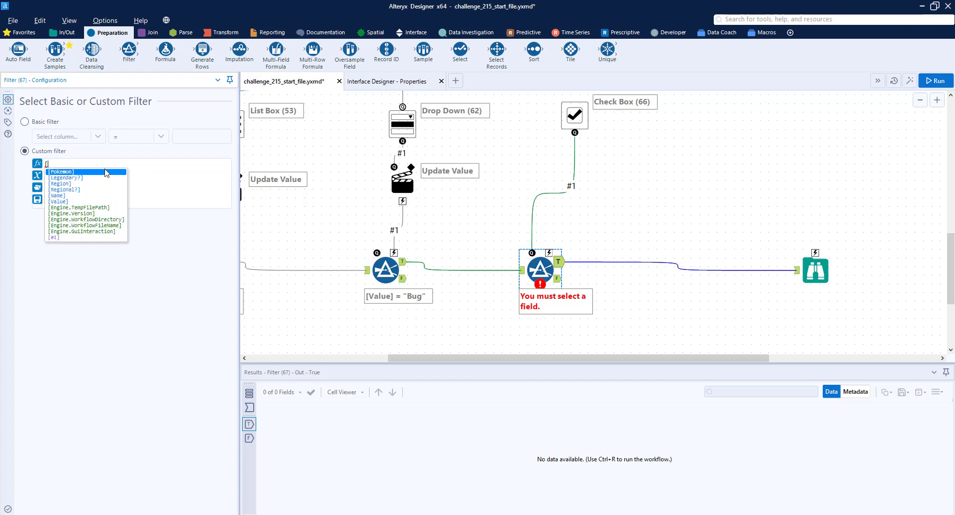
pyautogui.press('Down')
pyautogui.press('Down')
pyautogui.press('Down')
pyautogui.press('Down')
pyautogui.press('Down')
pyautogui.press('Down')
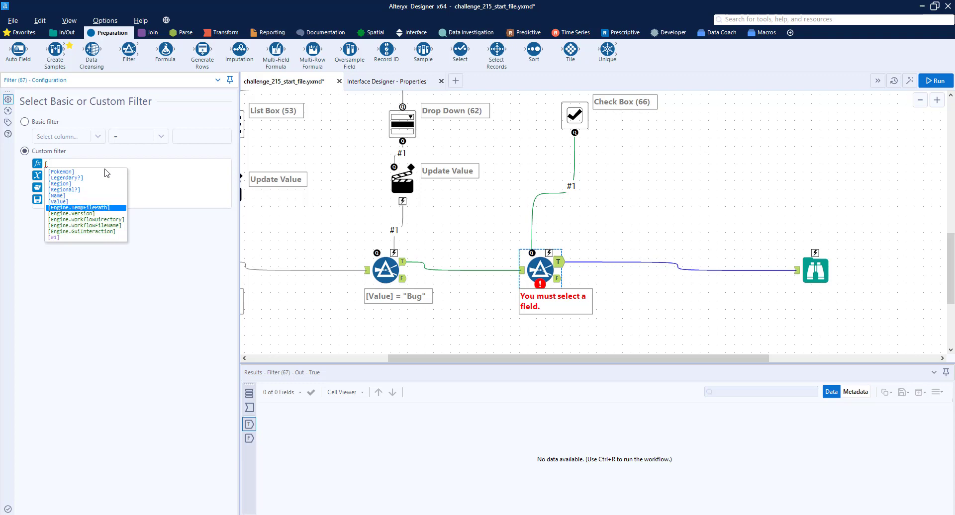
pyautogui.press('Down')
pyautogui.press('Down')
pyautogui.press('Down')
pyautogui.press('Down')
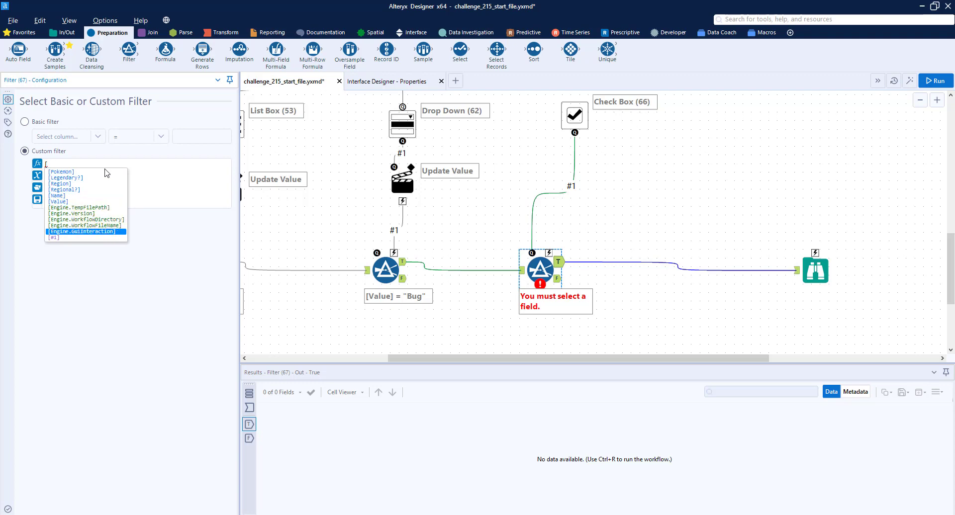
pyautogui.press('Down')
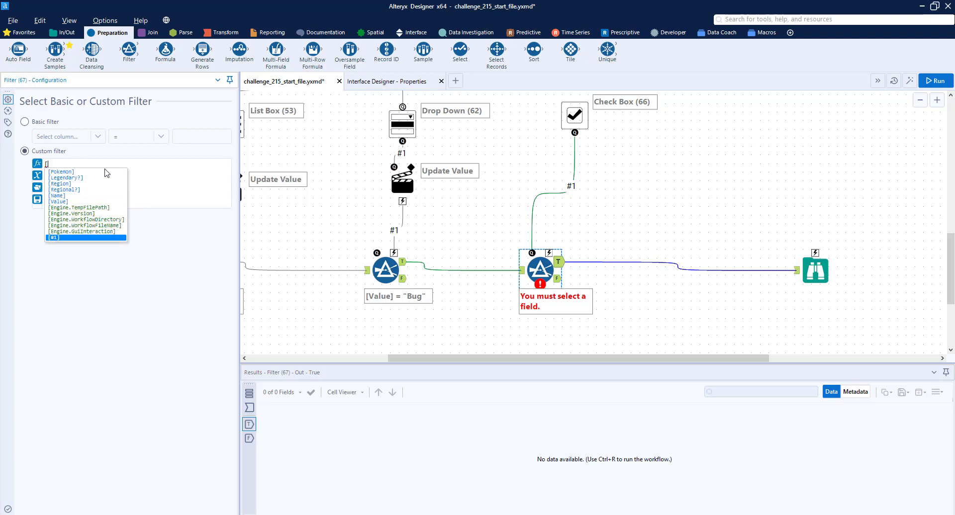
pyautogui.press('Up')
pyautogui.press('Down')
pyautogui.press('Return')
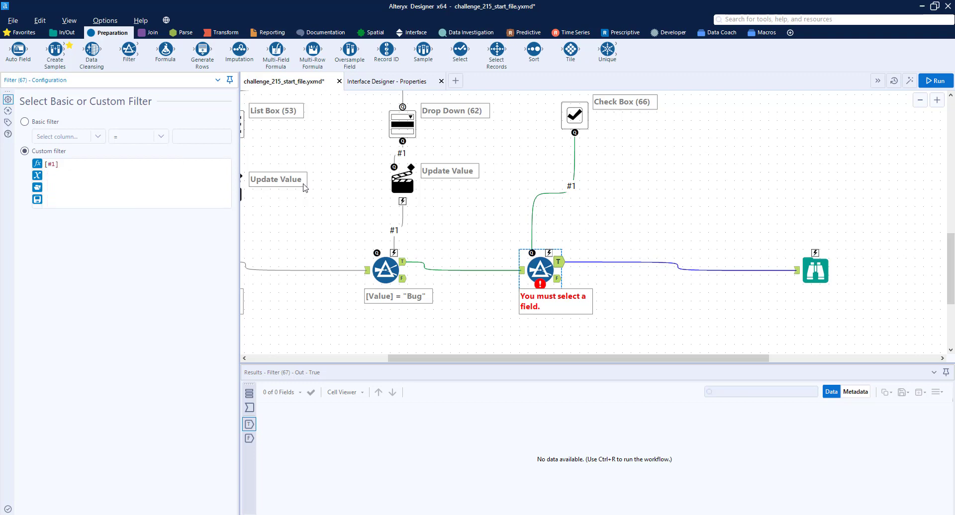
# - Examine the Check Box configuration and the Legendary? column in the input data's Browse tool
pyautogui.click(576, 114)
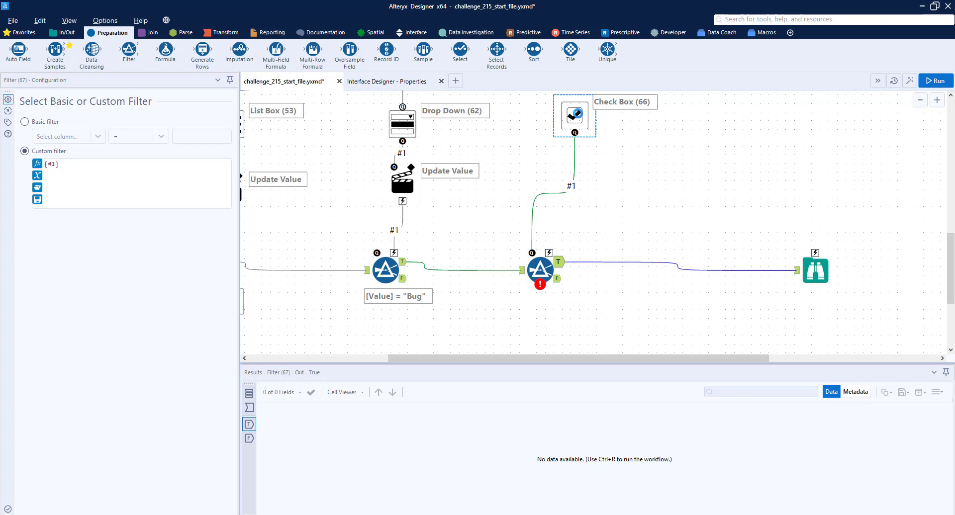
pyautogui.scroll(5, 604, 180)
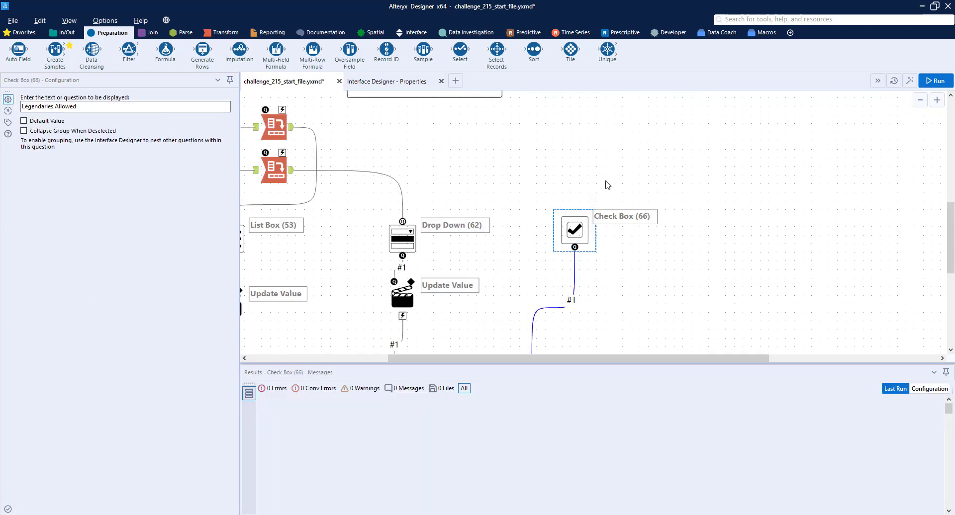
pyautogui.scroll(-5, 659, 172)
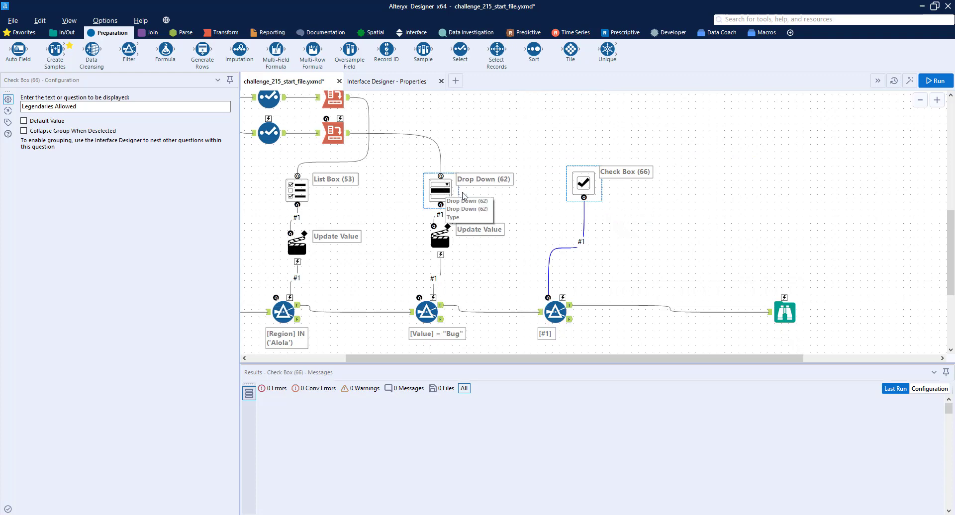
pyautogui.click(553, 310)
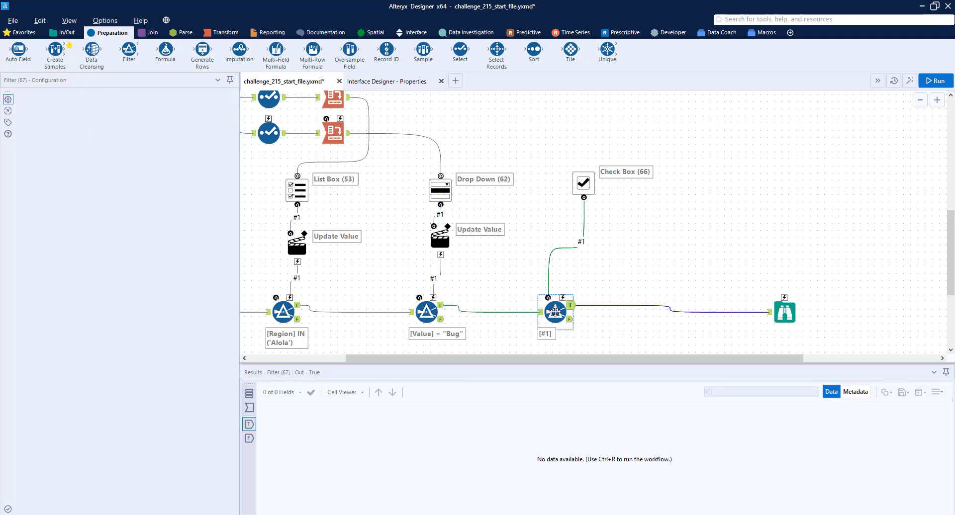
pyautogui.scroll(3, 417, 204)
pyautogui.scroll(2, 417, 203)
pyautogui.moveTo(482, 358); pyautogui.dragTo(386, 359)
pyautogui.click(374, 255)
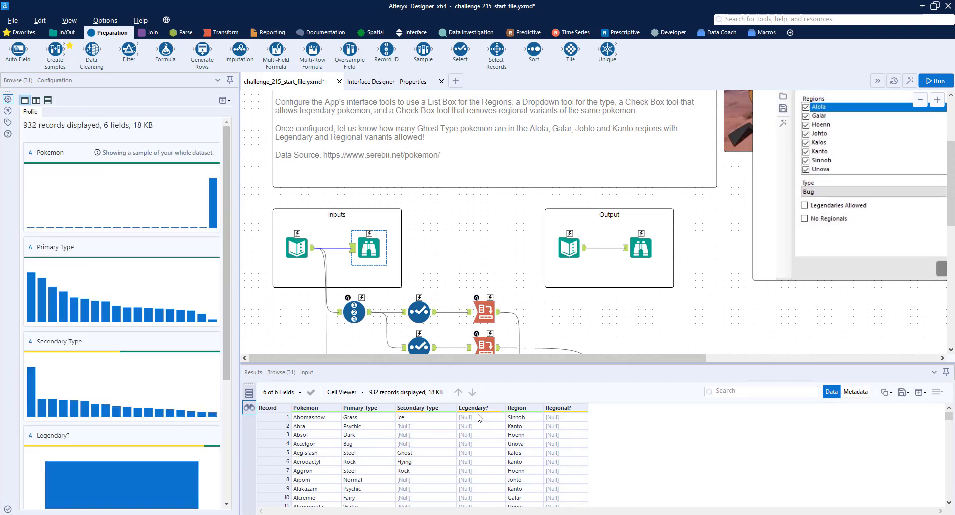
pyautogui.scroll(-5, 482, 438)
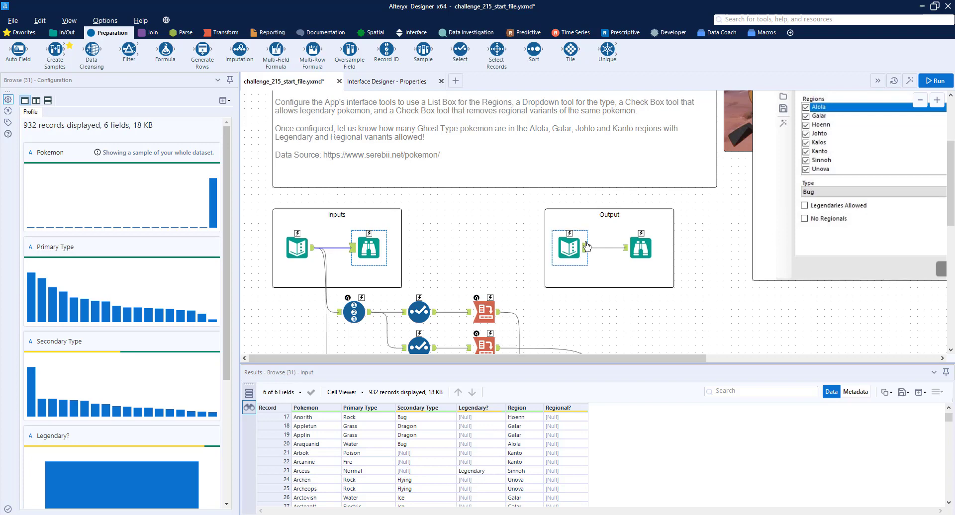
pyautogui.scroll(-5, 572, 224)
# - Set the third Filter's expression to "if [#1] then 1 else IsNull([Legendary?]) endif" and align its Check Box above it
pyautogui.click(704, 261)
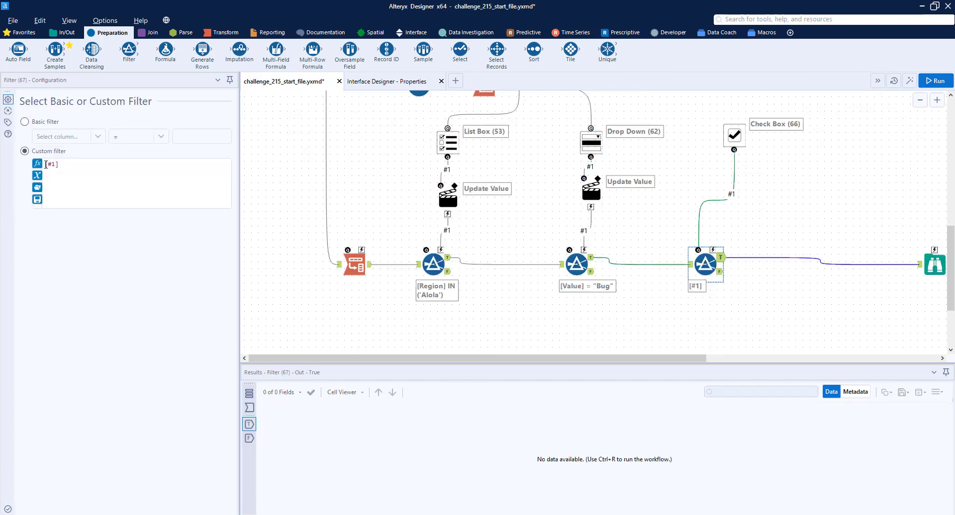
pyautogui.write('if')
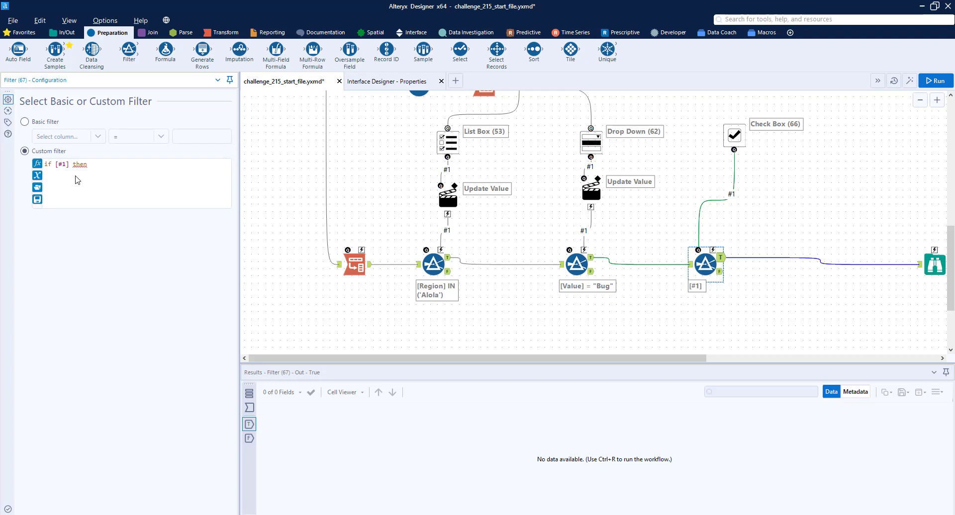
pyautogui.scroll(5, 884, 214)
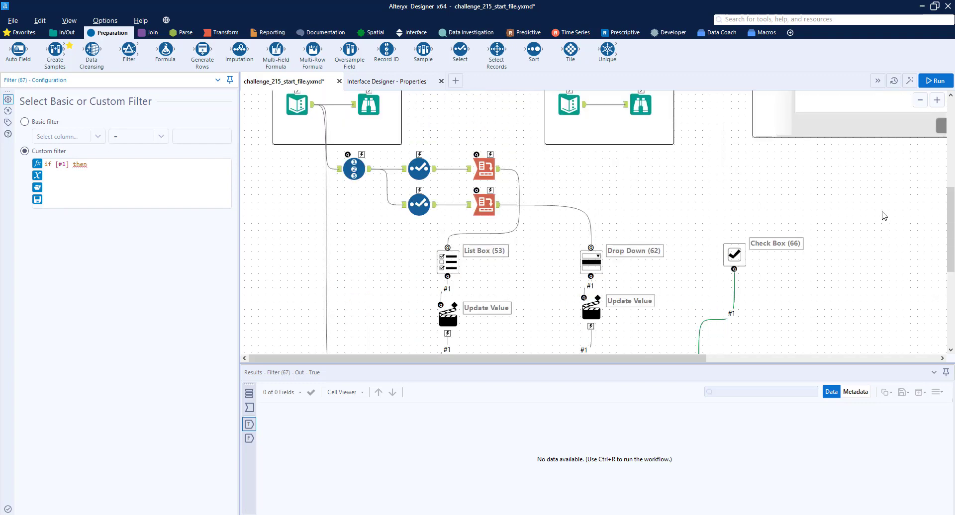
pyautogui.scroll(-3, 884, 215)
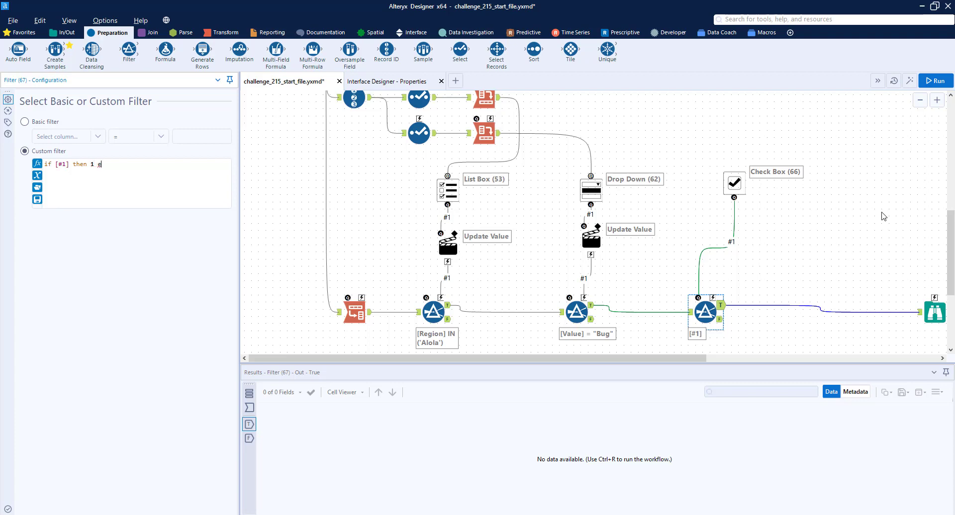
pyautogui.write('snul')
pyautogui.press('Return')
pyautogui.write('[L')
pyautogui.press('Return')
pyautogui.write('endif')
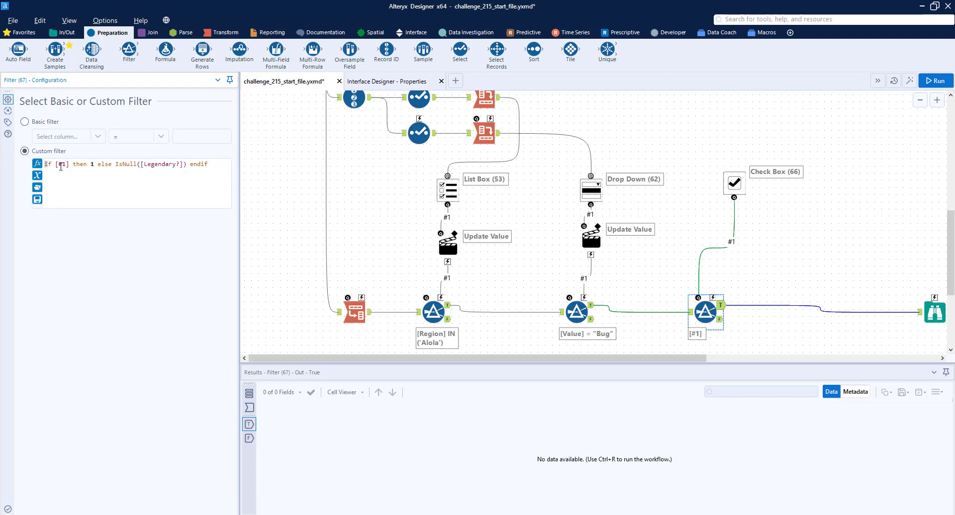
pyautogui.keyDown('shift'); pyautogui.click(68, 167); pyautogui.keyUp('shift')
pyautogui.click(91, 164)
pyautogui.moveTo(117, 164); pyautogui.dragTo(187, 165)
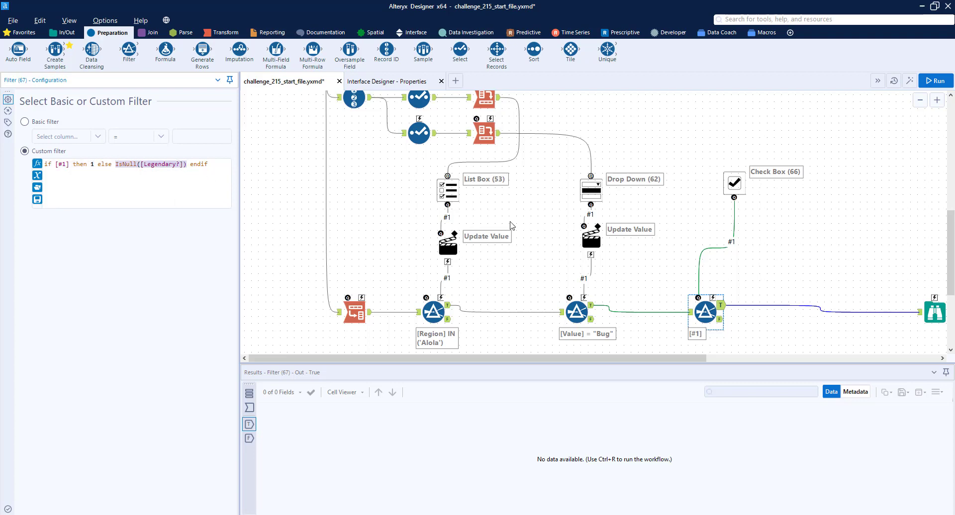
pyautogui.moveTo(641, 358); pyautogui.dragTo(749, 357)
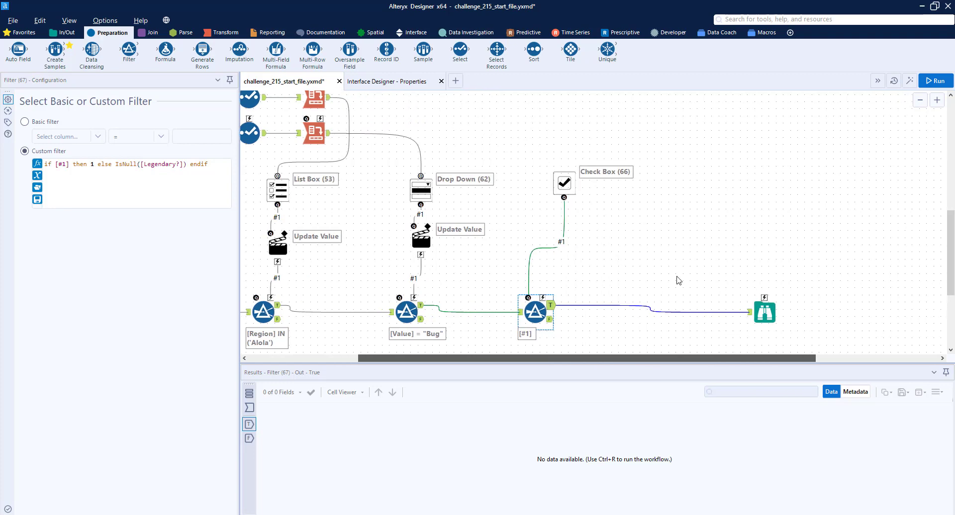
pyautogui.moveTo(564, 184); pyautogui.dragTo(544, 184)
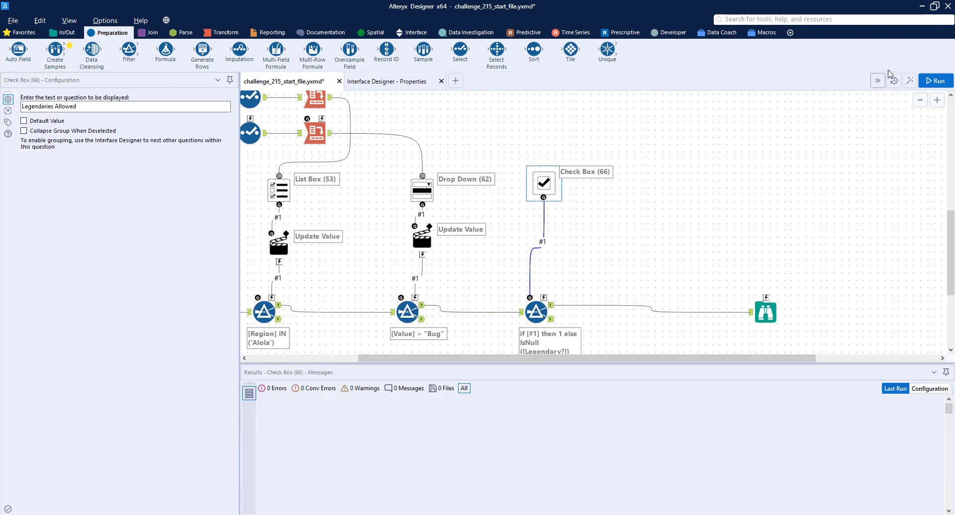
# - Run the analytic app for the Alola region only, type Bug, without allowing legendaries, and review the resulting records
pyautogui.click(909, 80)
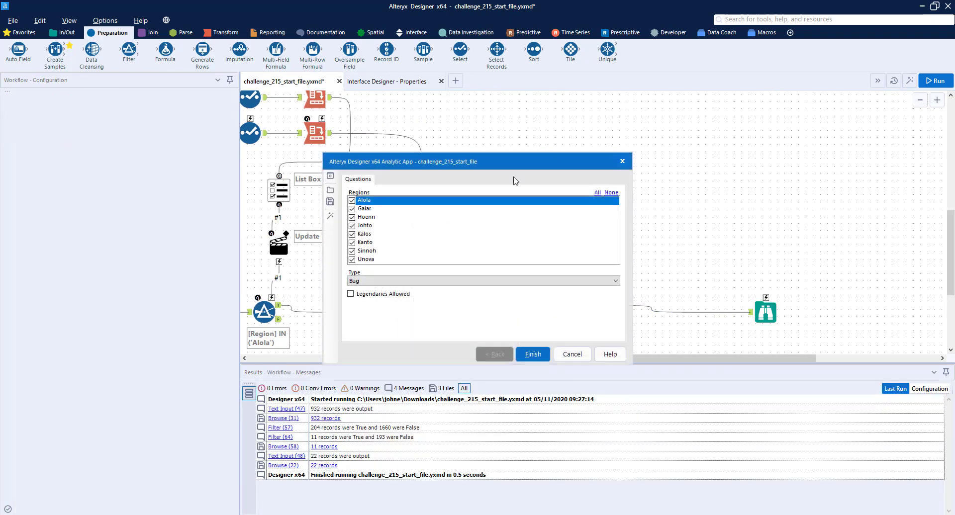
pyautogui.click(611, 193)
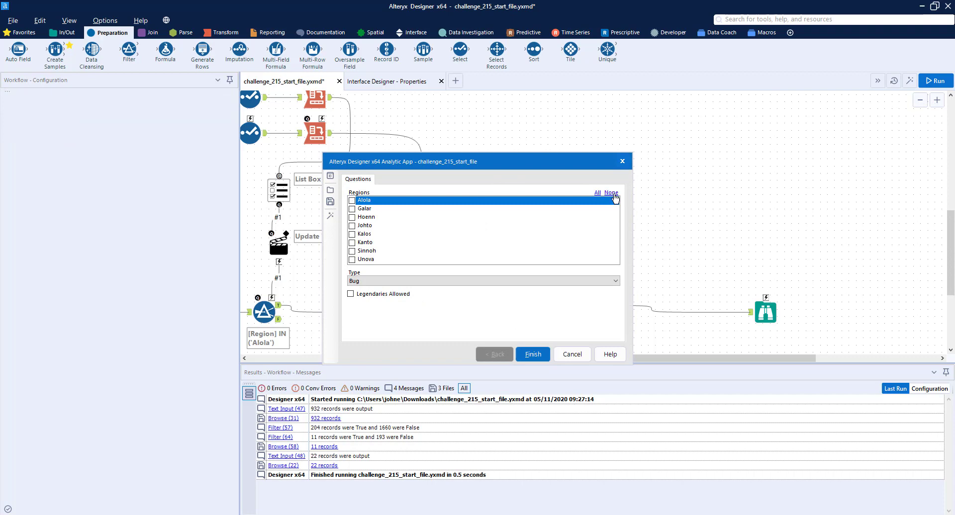
pyautogui.click(352, 200)
pyautogui.click(537, 354)
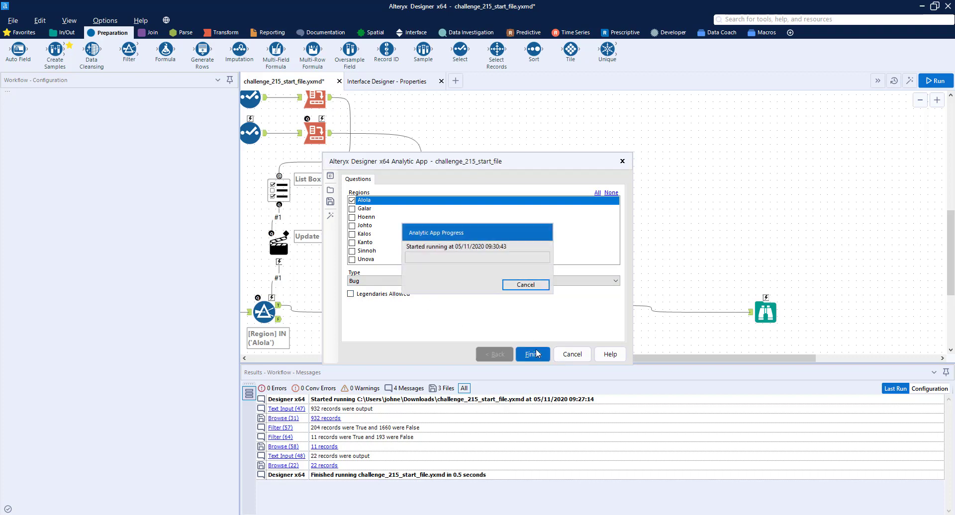
pyautogui.moveTo(595, 317); pyautogui.dragTo(806, 385)
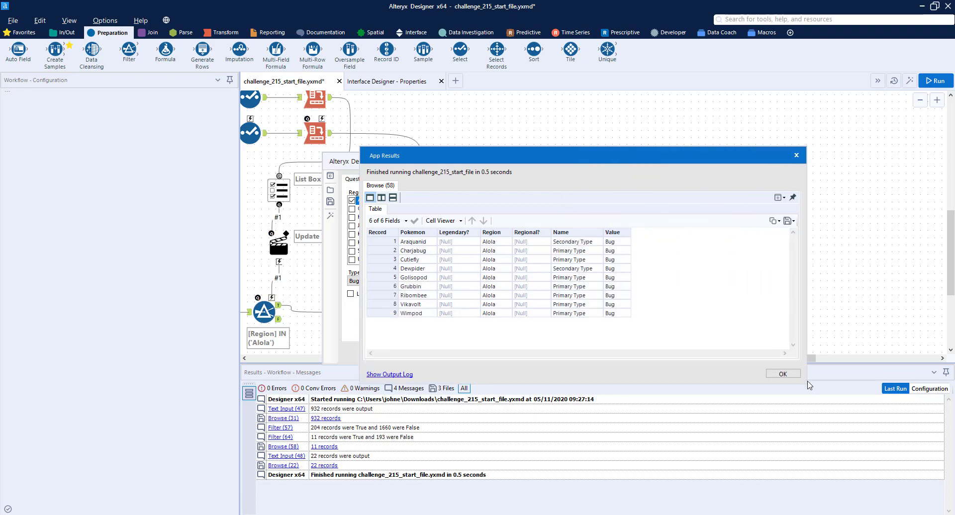
pyautogui.click(783, 374)
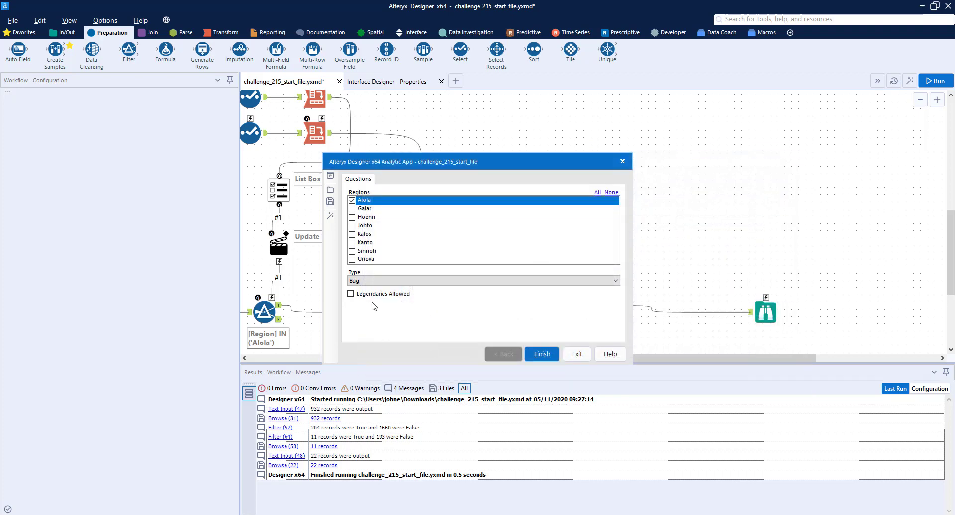
# - Rerun the app for Alola and Bug with Legendaries Allowed enabled, review the Legendary? column, and exit the app
pyautogui.click(541, 352)
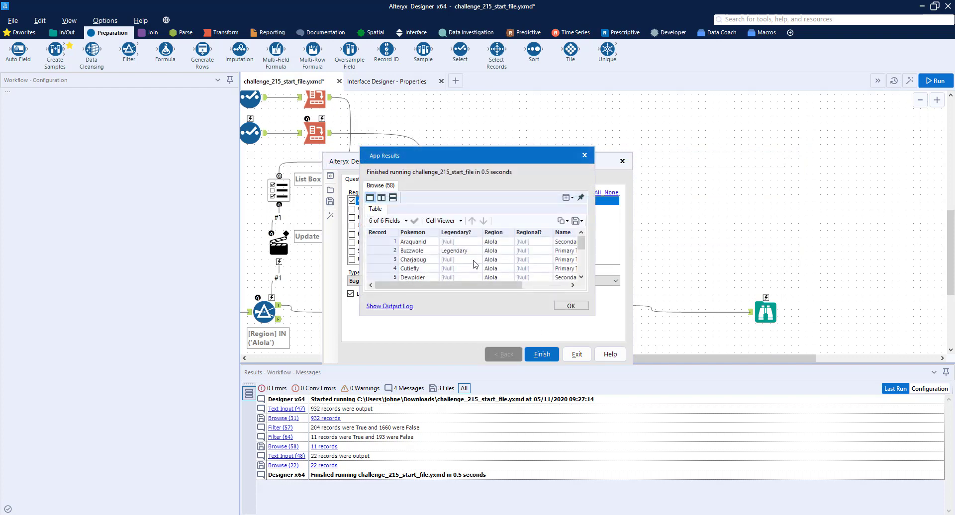
pyautogui.click(460, 250)
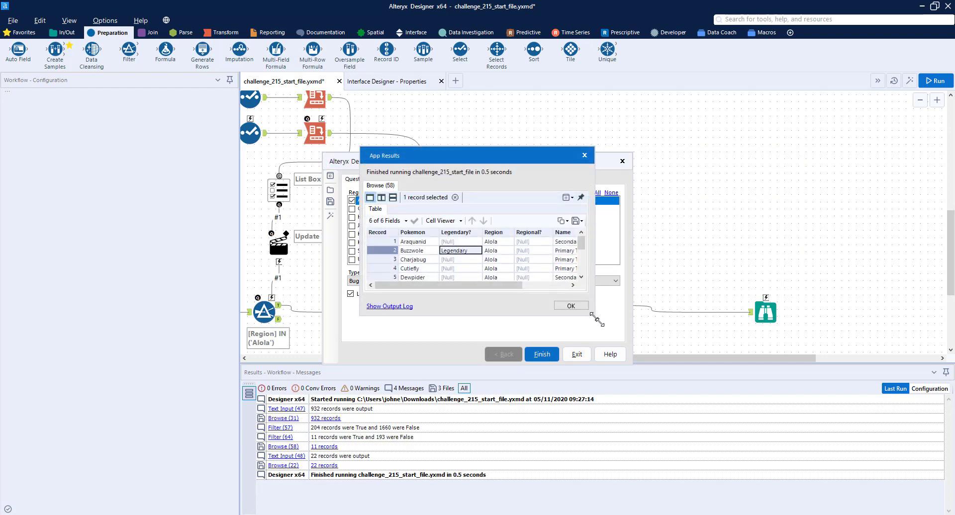
pyautogui.moveTo(596, 319); pyautogui.dragTo(792, 396)
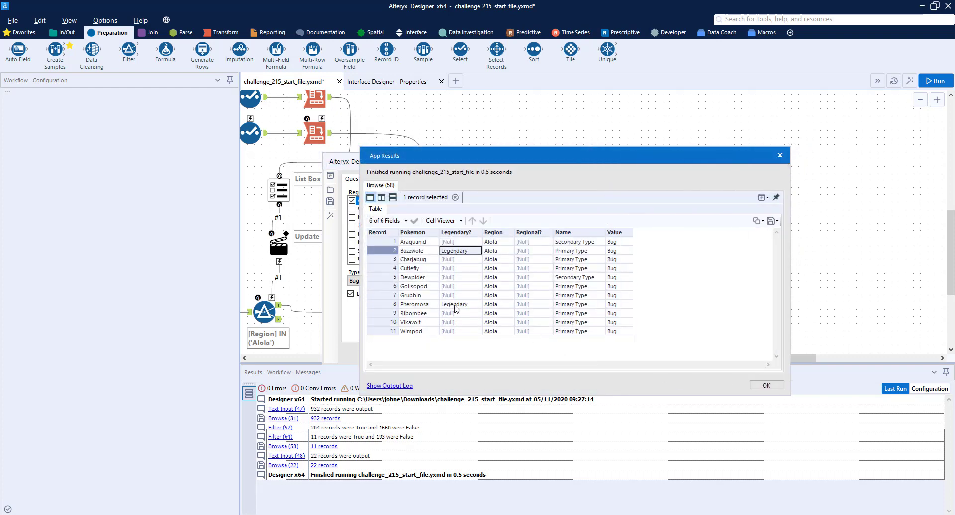
pyautogui.click(767, 386)
pyautogui.click(577, 354)
# - Add a second Check Box tool beside the legendaries Check Box with the question text "No Regionals"
pyautogui.scroll(5, 682, 255)
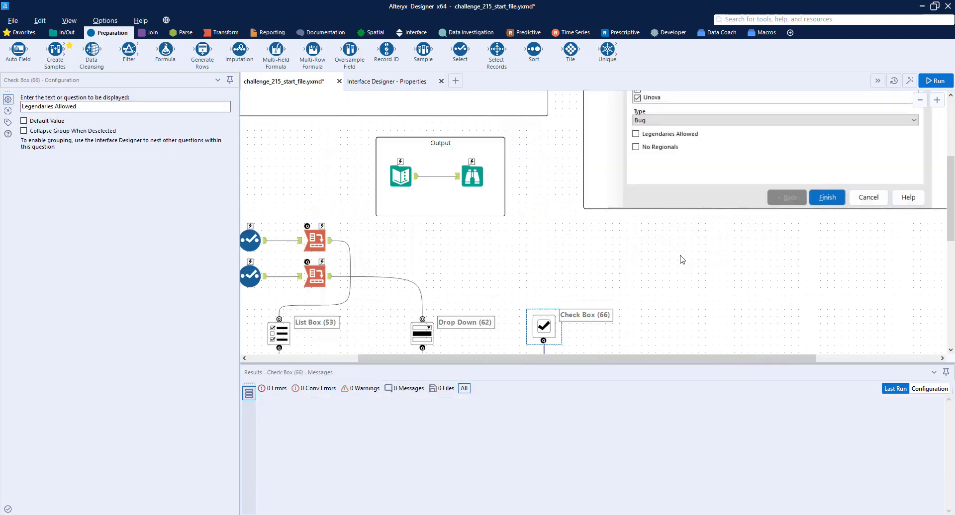
pyautogui.scroll(-1, 686, 244)
pyautogui.scroll(-1, 696, 221)
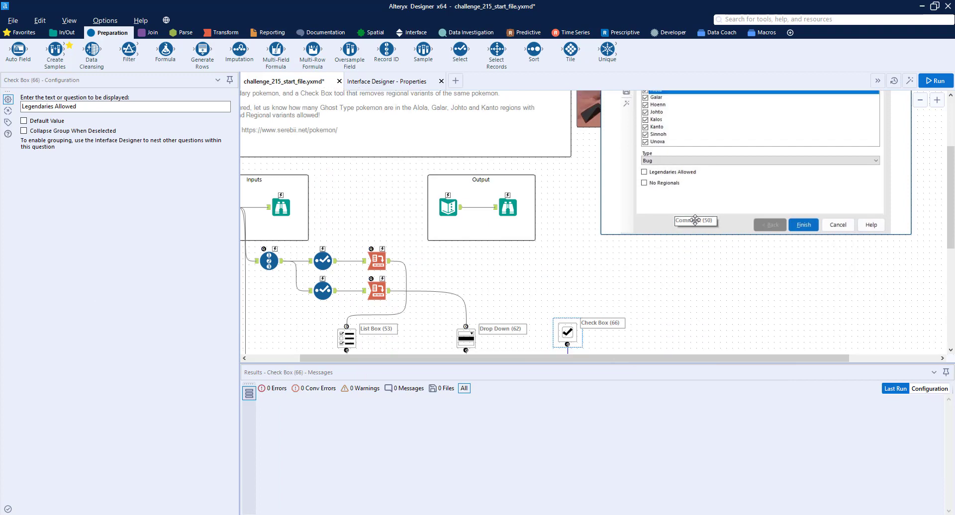
pyautogui.scroll(-2, 664, 300)
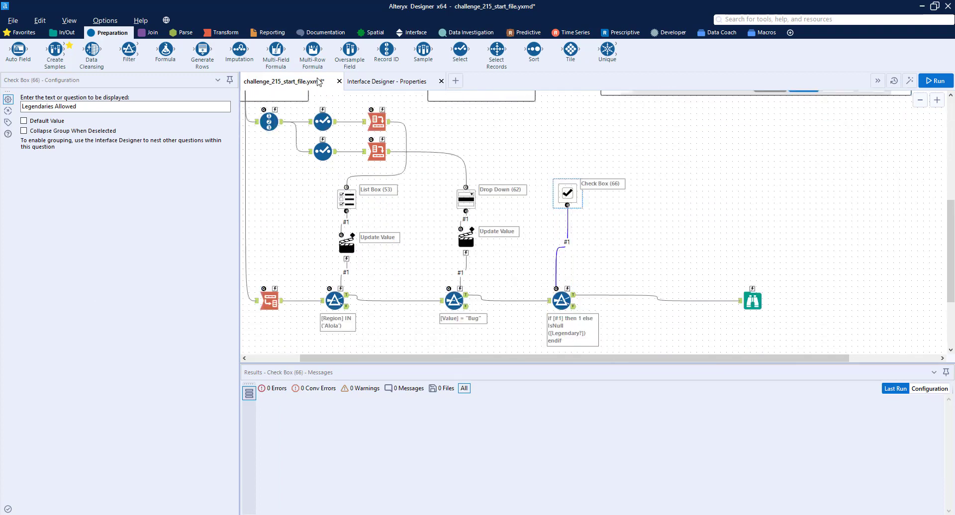
pyautogui.click(416, 32)
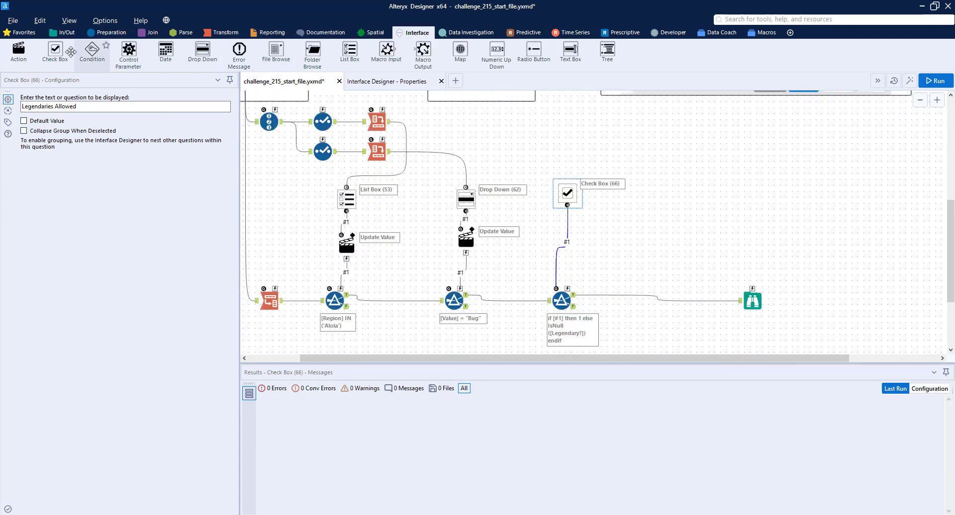
pyautogui.moveTo(54, 49); pyautogui.dragTo(651, 193)
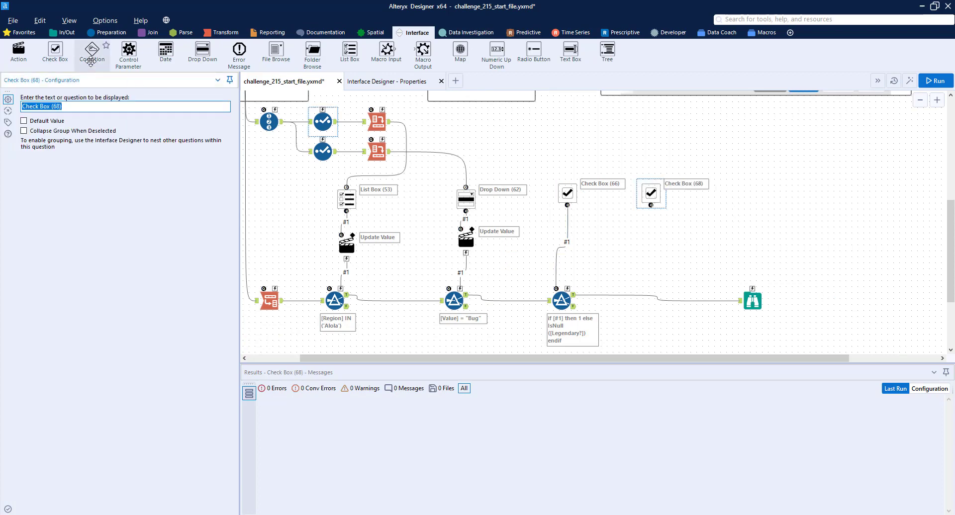
pyautogui.write('No Regionals')
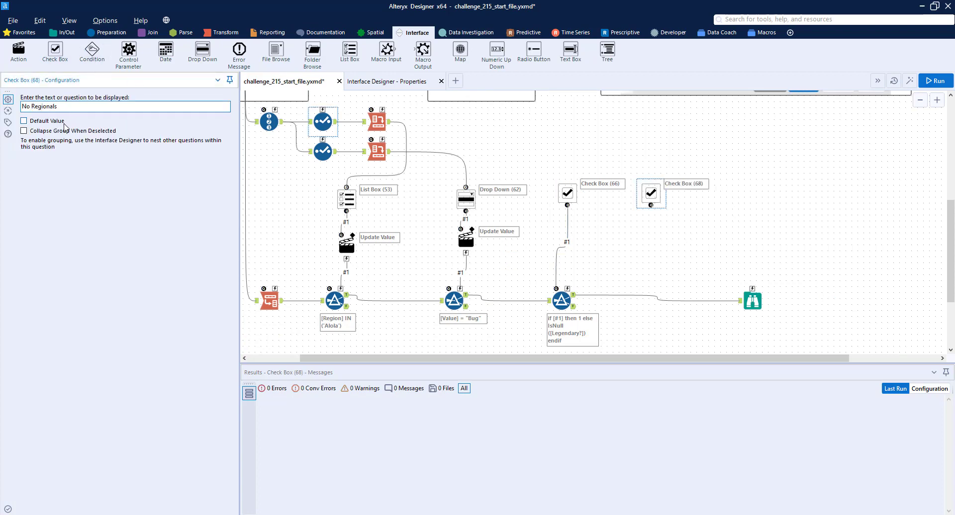
# - Insert a fourth Filter between the legendary Filter and the Browse tool, and connect the No Regionals Check Box to its question input
pyautogui.click(100, 33)
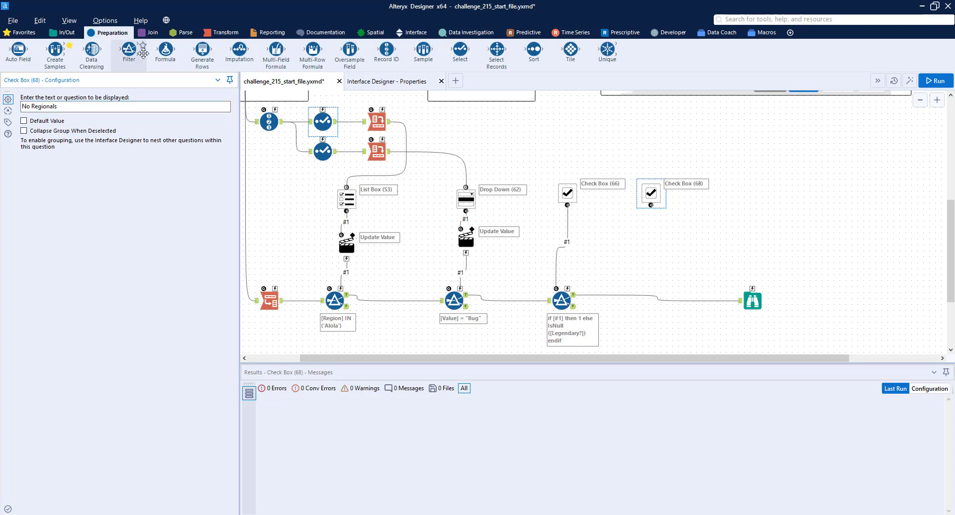
pyautogui.moveTo(129, 50); pyautogui.dragTo(633, 300)
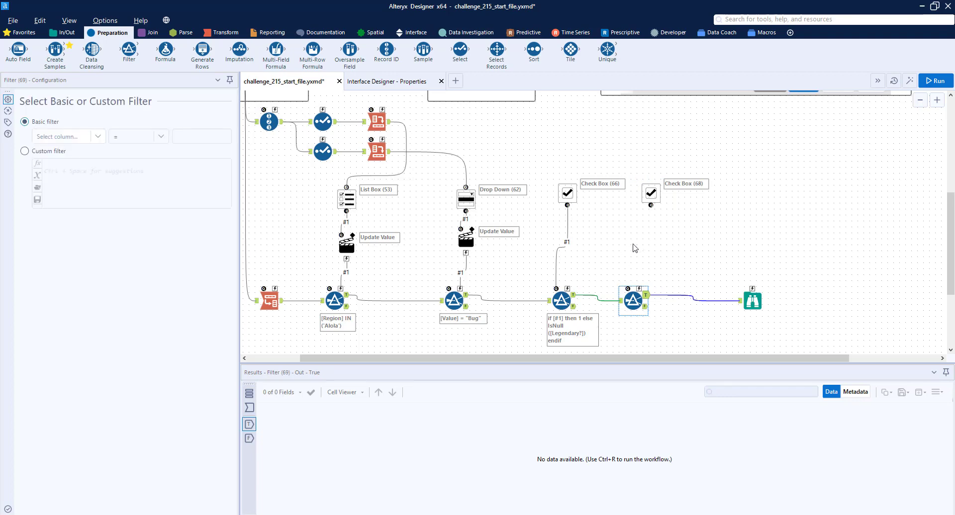
pyautogui.scroll(3, 633, 248)
pyautogui.scroll(-2, 633, 246)
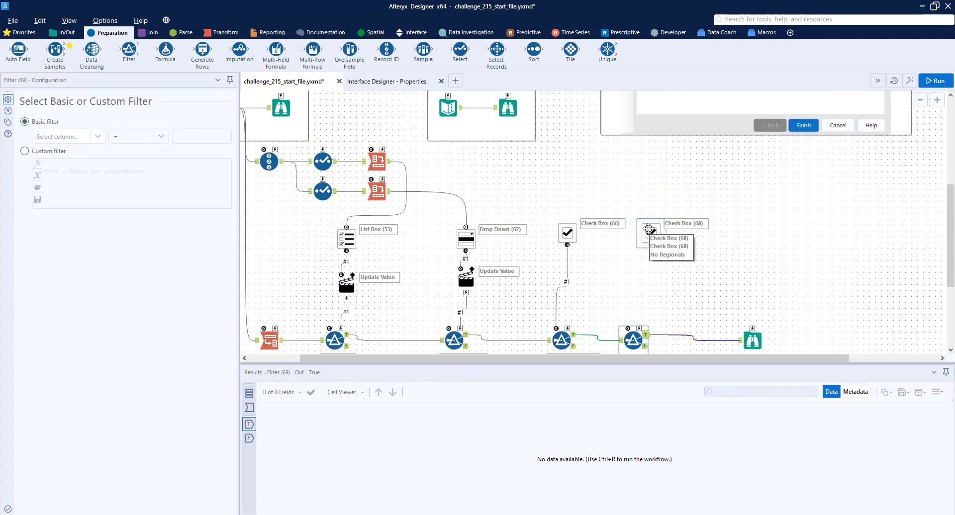
pyautogui.moveTo(651, 246); pyautogui.dragTo(627, 329)
pyautogui.scroll(-2, 647, 309)
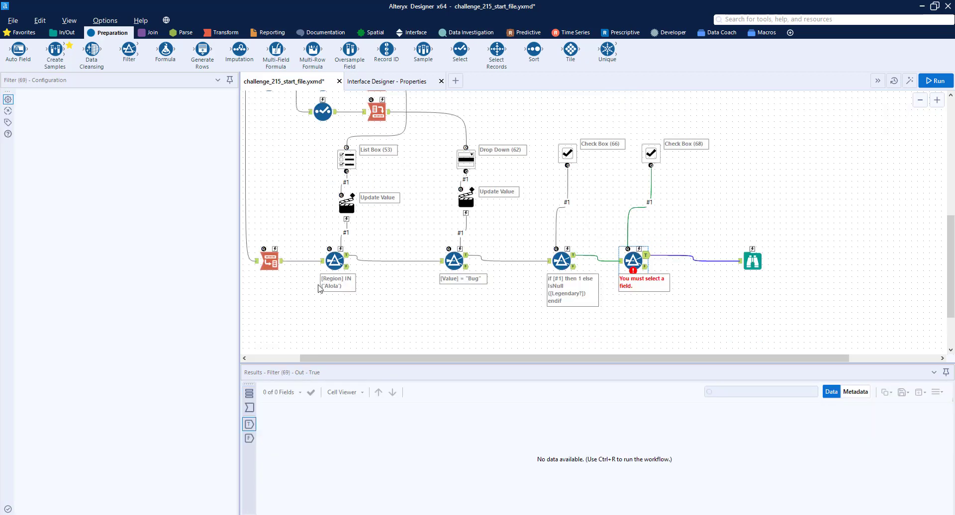
# - Switch the fourth Filter to a custom filter with the expression "if [#1] then IsNull([Regional?]) else 1 endif"
pyautogui.click(42, 153)
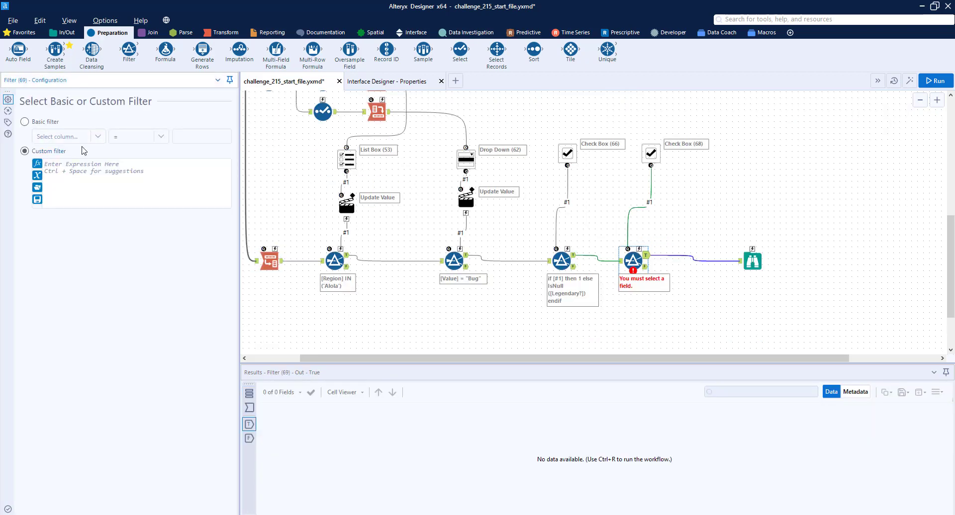
pyautogui.write('if [')
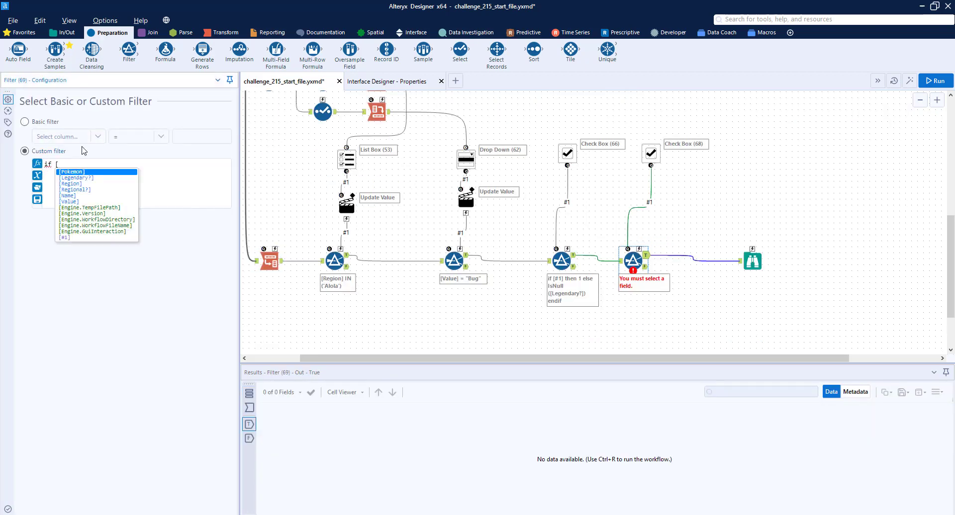
pyautogui.write('#1]')
pyautogui.scroll(5, 731, 230)
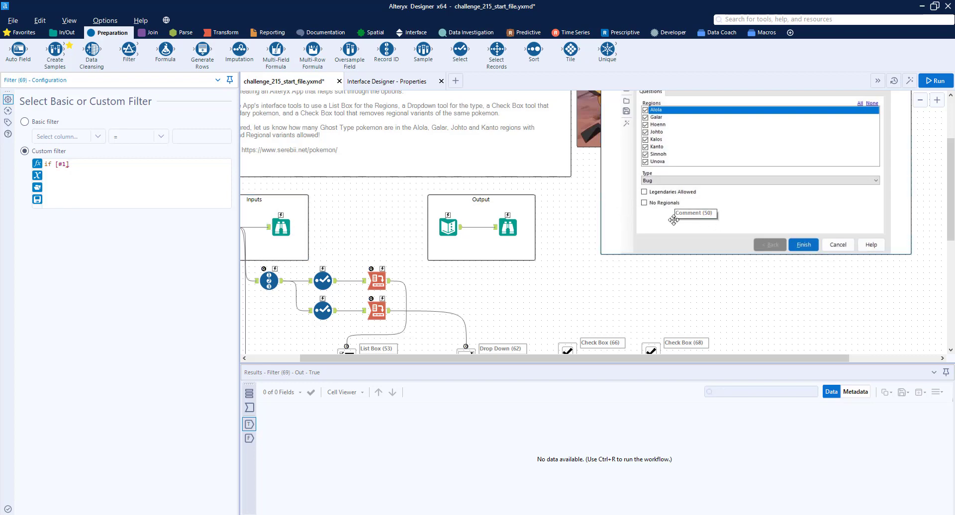
pyautogui.scroll(-5, 673, 220)
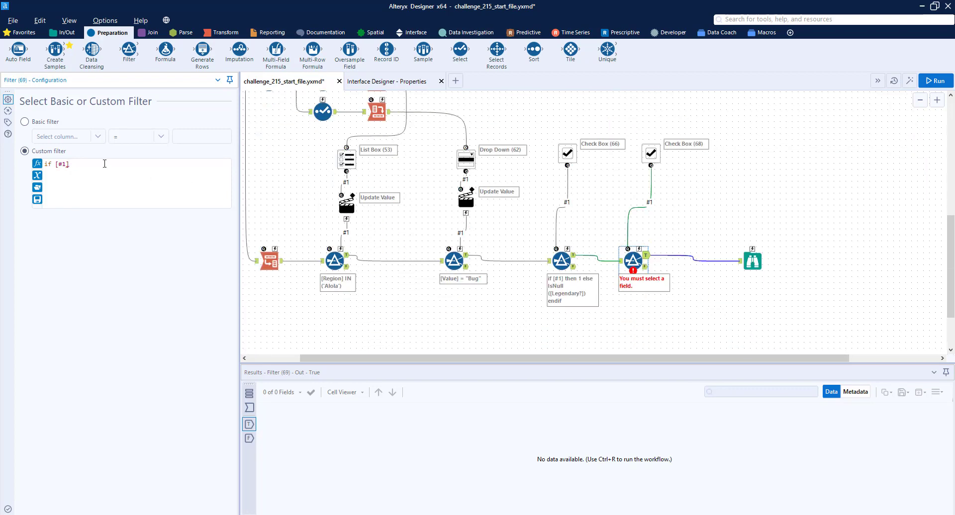
pyautogui.press('Return')
pyautogui.write('[')
pyautogui.press('Down')
pyautogui.press('Down')
pyautogui.press('Down')
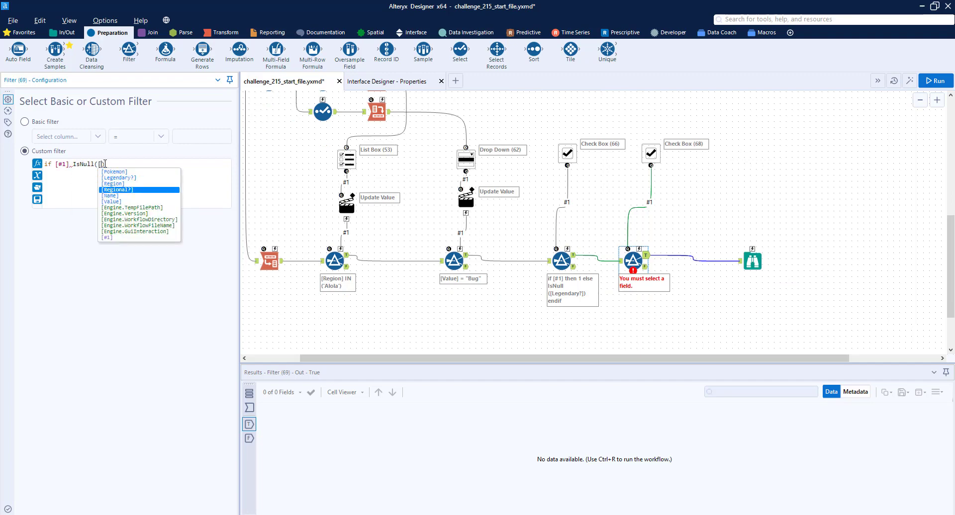
pyautogui.press('Return')
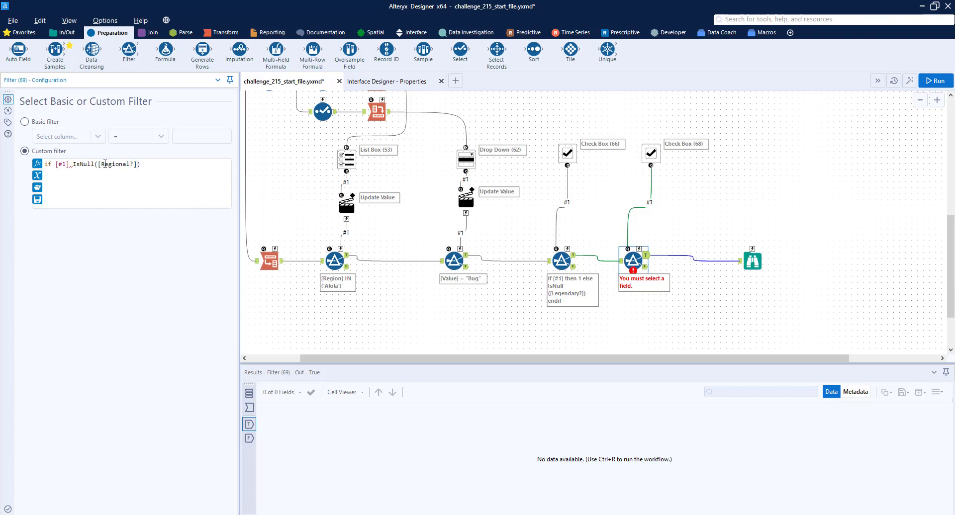
pyautogui.write('then')
pyautogui.write(' else 1 endif')
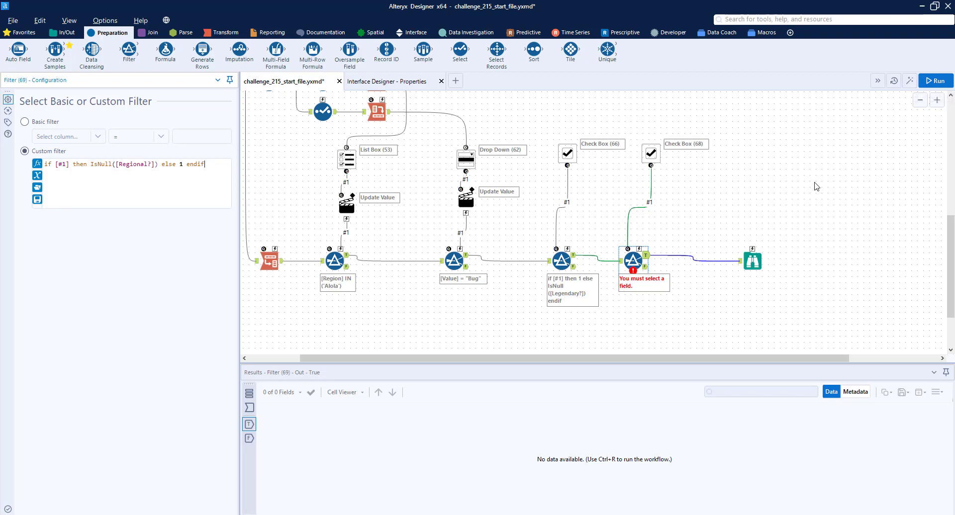
# - Run the workflow and examine the filtered records in the final Browse tool
pyautogui.click(817, 186)
pyautogui.hotkey('ctrl', 'r')
pyautogui.click(749, 258)
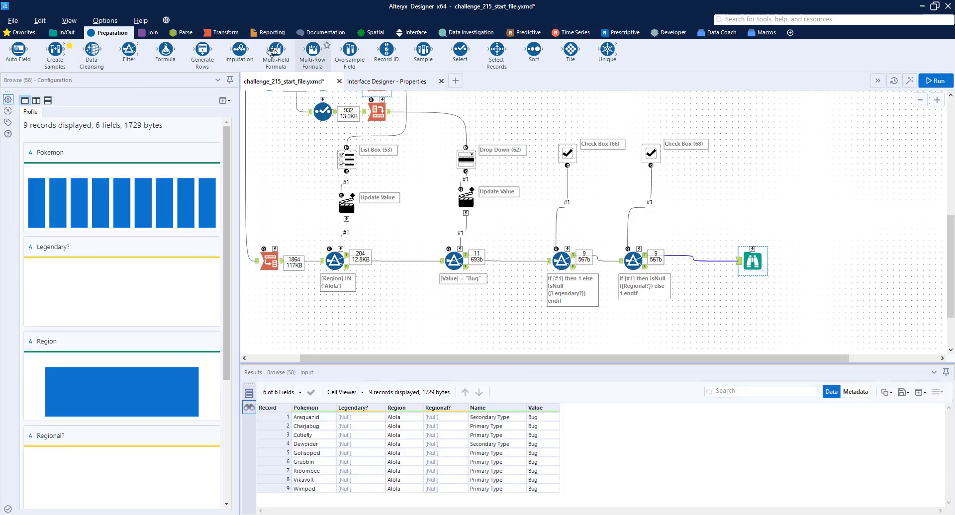
# - Insert a Cross Tab tool between the fourth Filter and the final Browse tool
pyautogui.click(222, 32)
pyautogui.moveTo(91, 52); pyautogui.dragTo(705, 260)
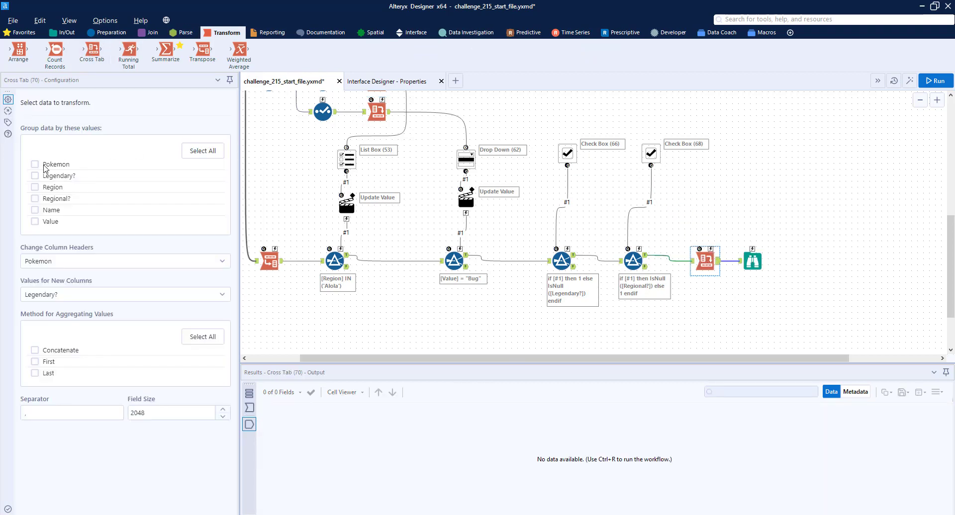
# - Group the Cross Tab data by Pokemon, Legendary?, Region and Regional?
pyautogui.click(35, 164)
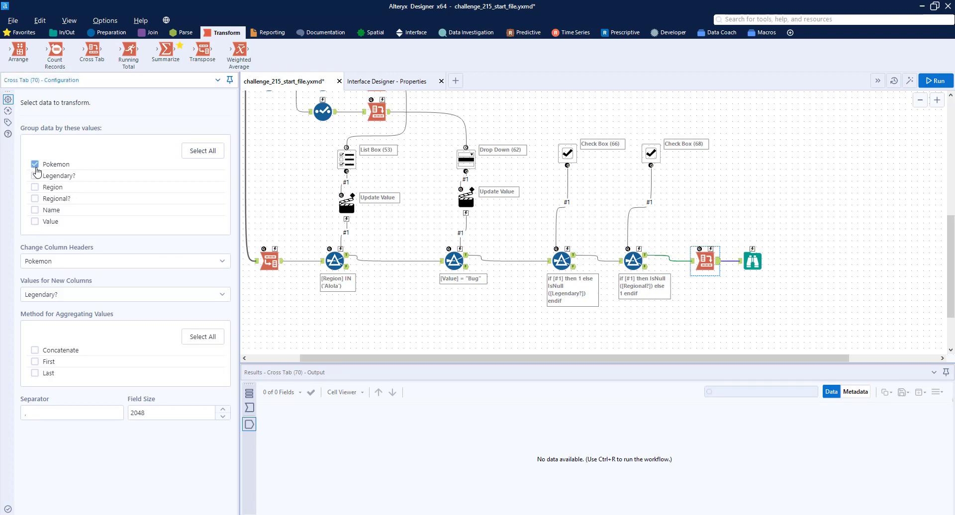
pyautogui.click(35, 175)
pyautogui.click(35, 187)
pyautogui.click(35, 198)
# - Set the Cross Tab's column headers to Name and new column values to Value, aggregated with First
pyautogui.click(62, 267)
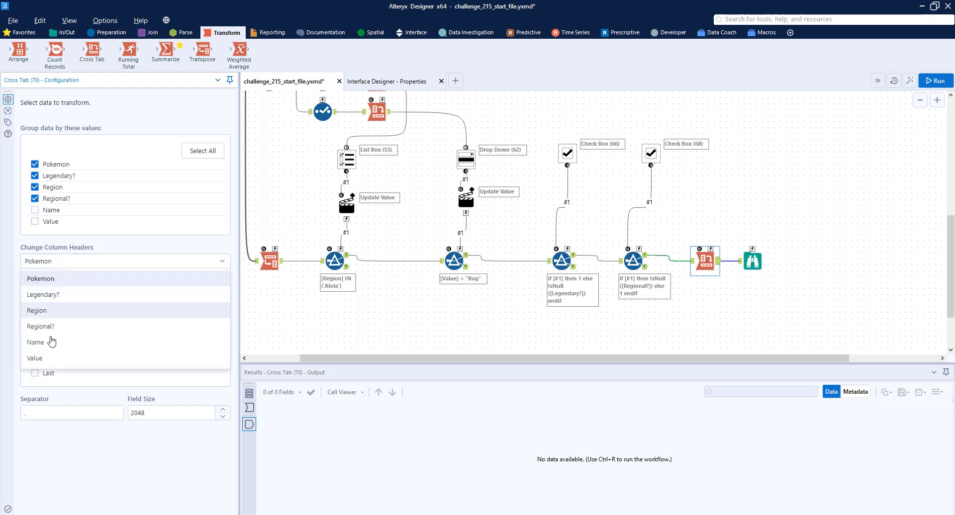
pyautogui.click(50, 338)
pyautogui.click(62, 295)
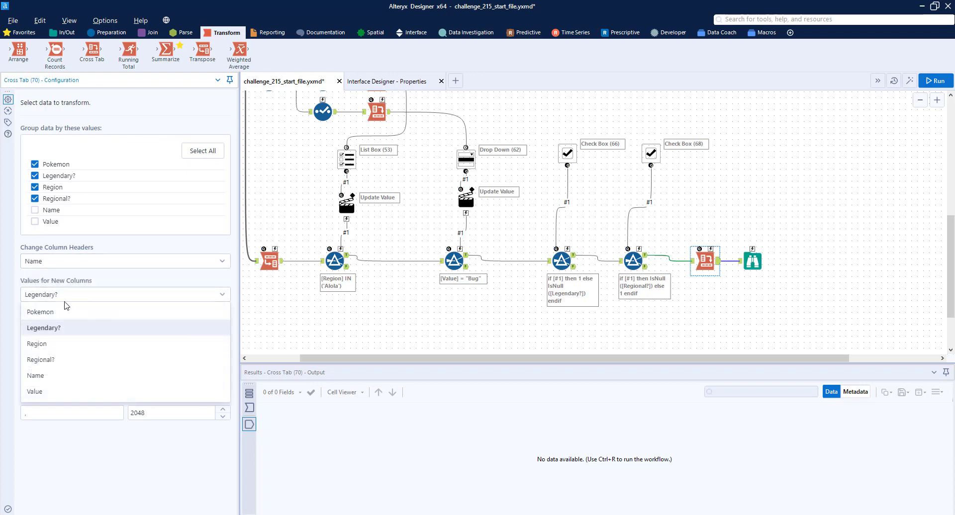
pyautogui.click(60, 391)
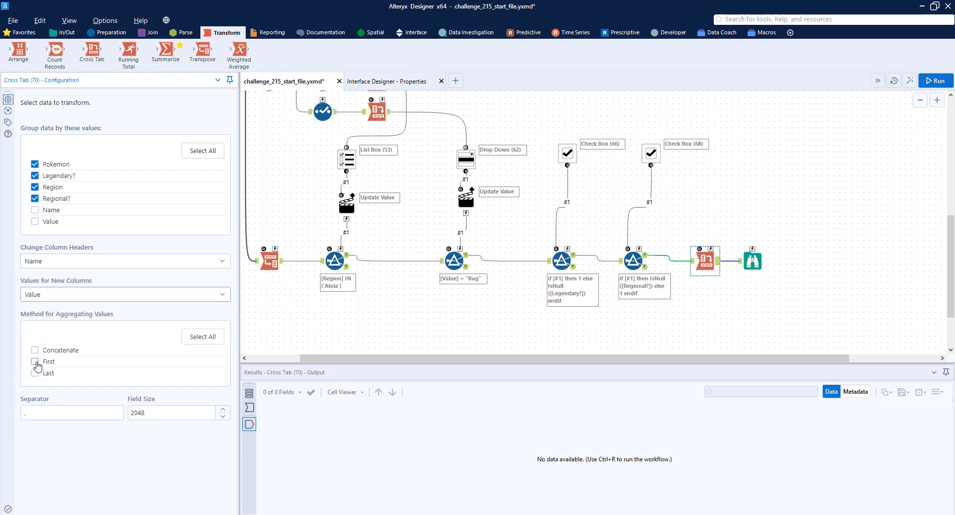
pyautogui.click(35, 361)
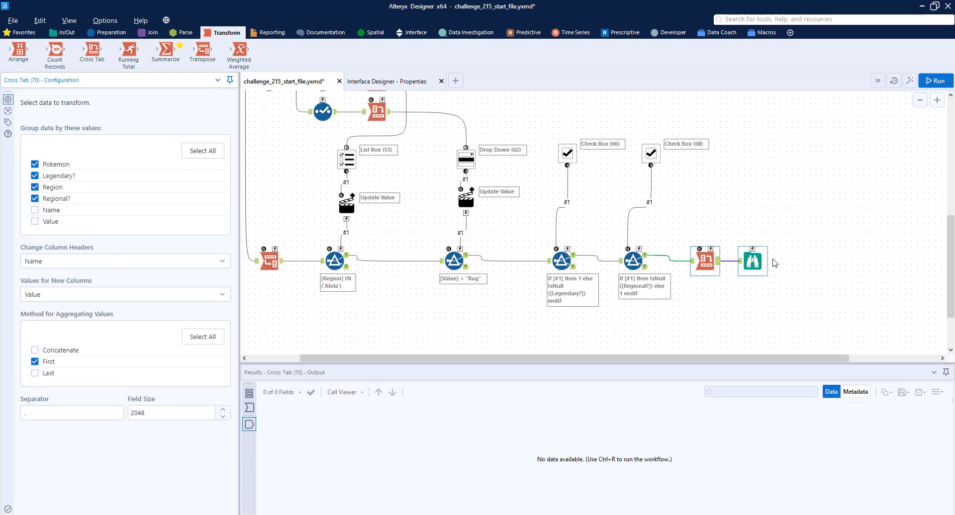
# - Insert a Select tool between the Cross Tab and the final Browse tool, and run the workflow to load its fields
pyautogui.click(753, 262)
pyautogui.moveTo(756, 263); pyautogui.dragTo(796, 262)
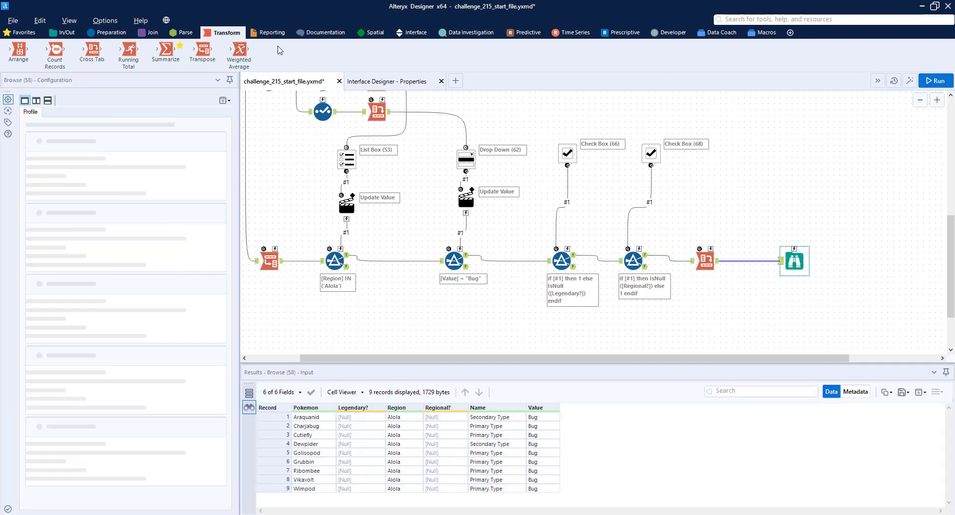
pyautogui.click(106, 33)
pyautogui.moveTo(460, 50); pyautogui.dragTo(748, 262)
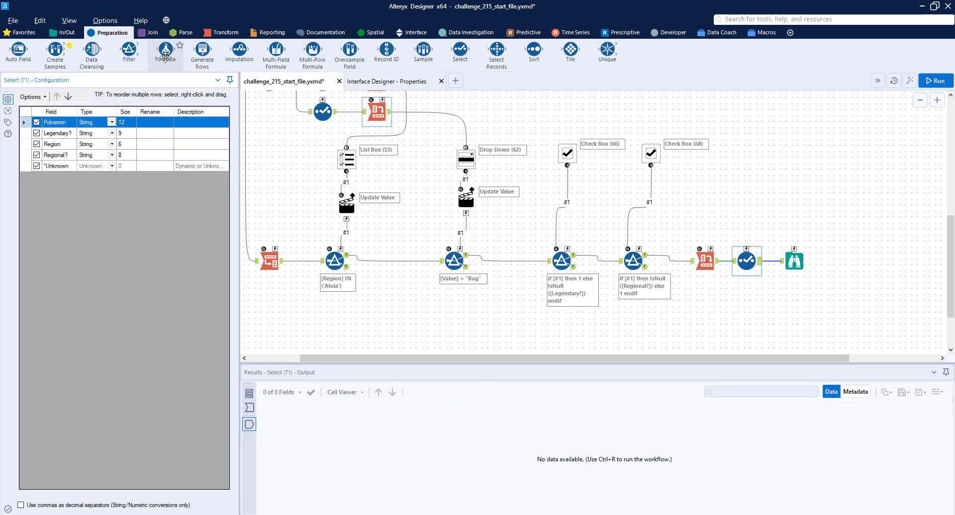
pyautogui.hotkey('ctrl', 'r')
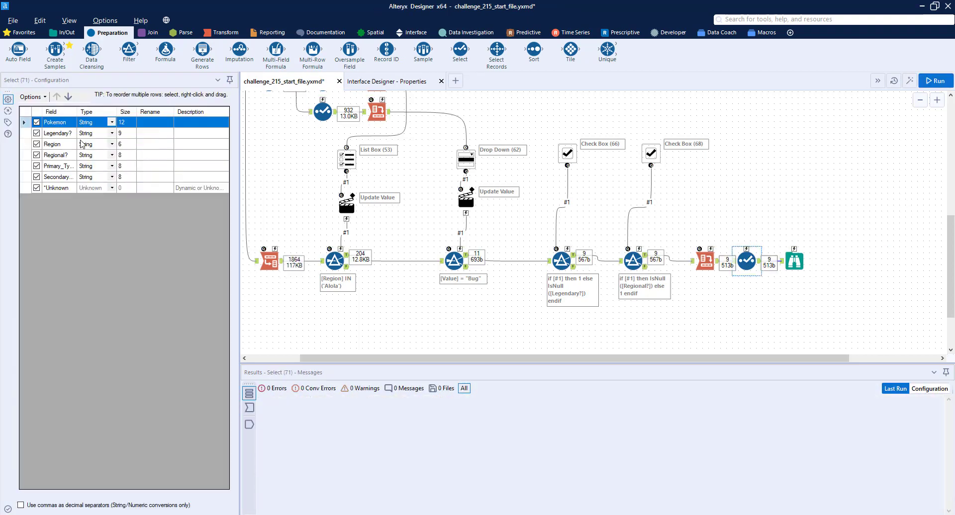
# - Move the Primary_Type and Secondary_Type fields directly below Pokemon in the Select tool
pyautogui.moveTo(77, 111); pyautogui.dragTo(119, 111)
pyautogui.click(74, 166)
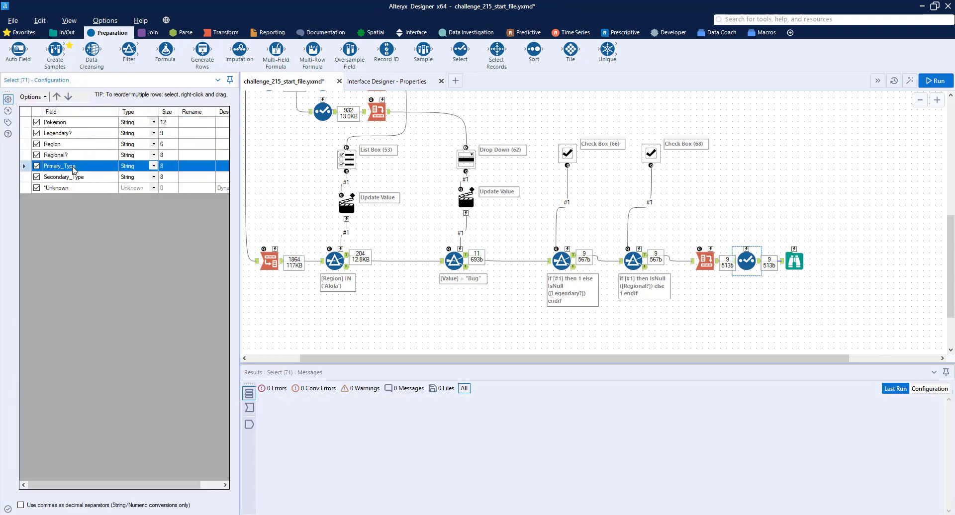
pyautogui.click(57, 99)
pyautogui.click(56, 99)
pyautogui.click(57, 99)
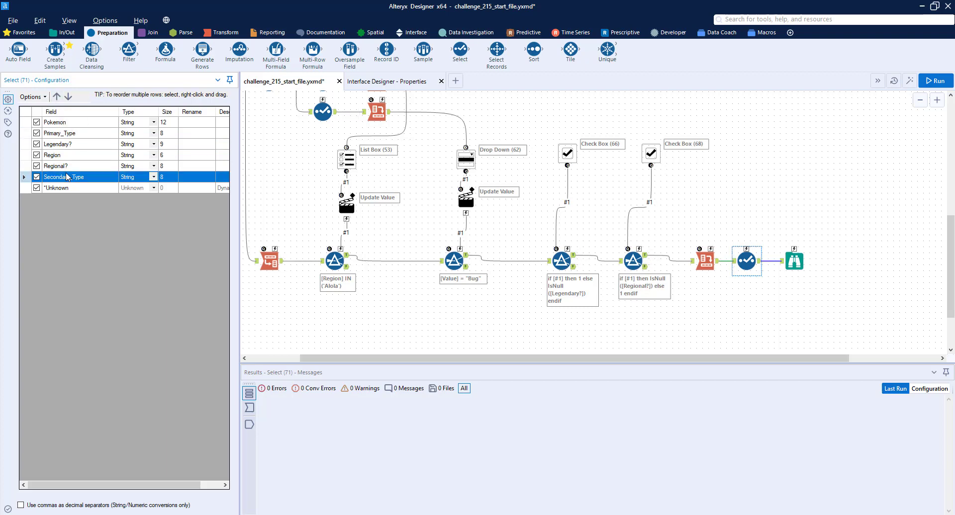
pyautogui.click(56, 99)
pyautogui.click(57, 99)
pyautogui.click(56, 99)
# - Rename Primary_Type as "Primary Type" and Secondary_Type as "Secondary Type" in the Select tool
pyautogui.click(195, 133)
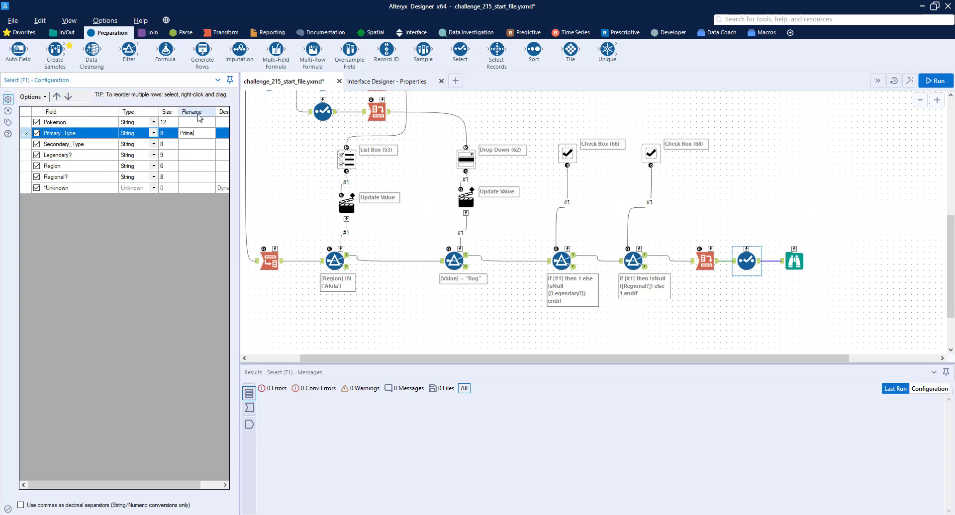
pyautogui.press('Return')
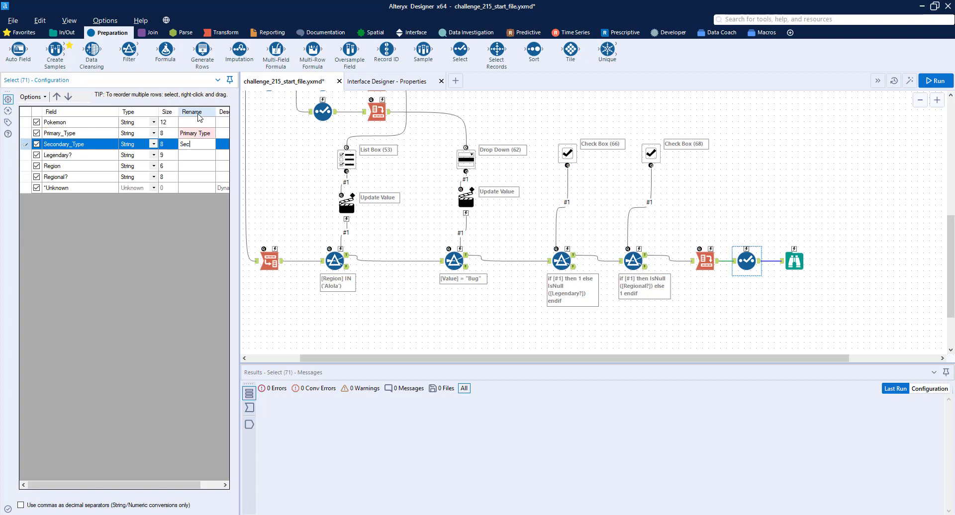
pyautogui.write('Secondary Type')
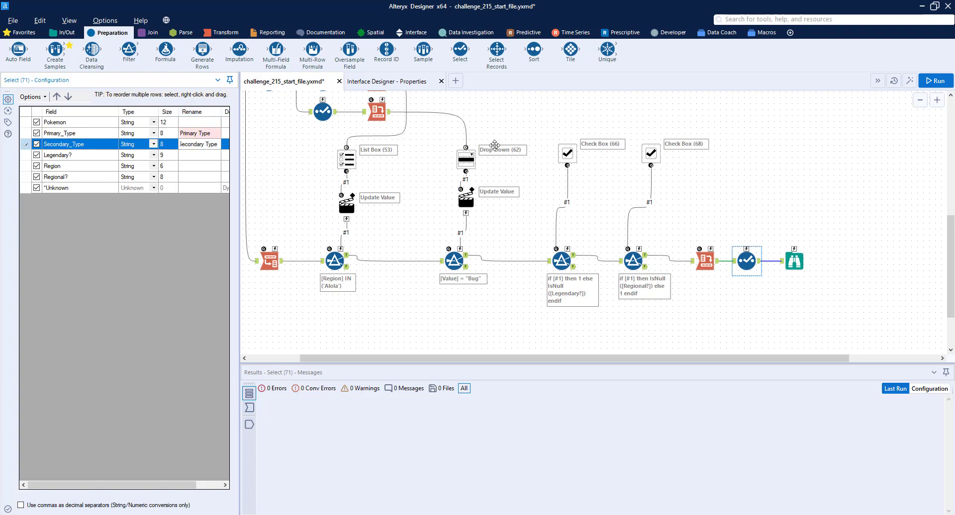
pyautogui.click(848, 161)
# - Run the workflow and compare the records in the final Browse tool with the challenge's expected Output data
pyautogui.hotkey('ctrl', 'r')
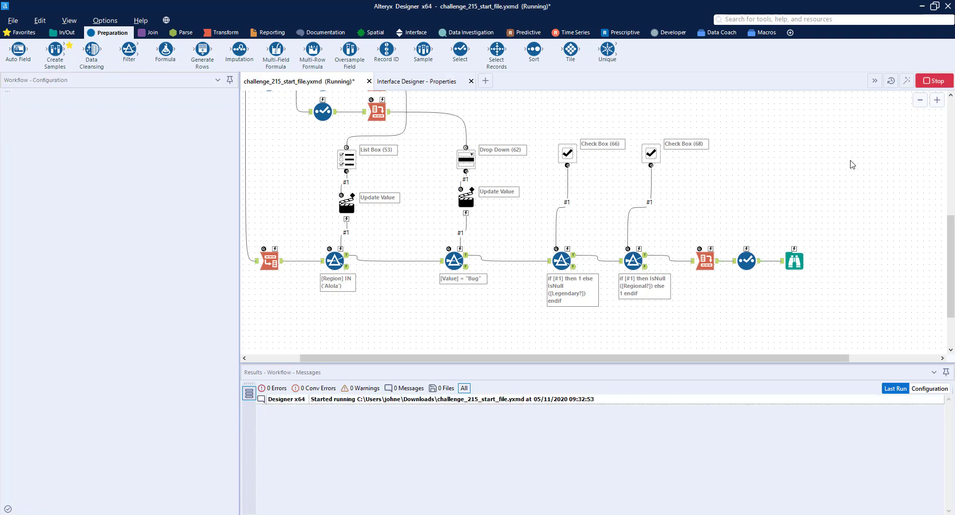
pyautogui.click(794, 261)
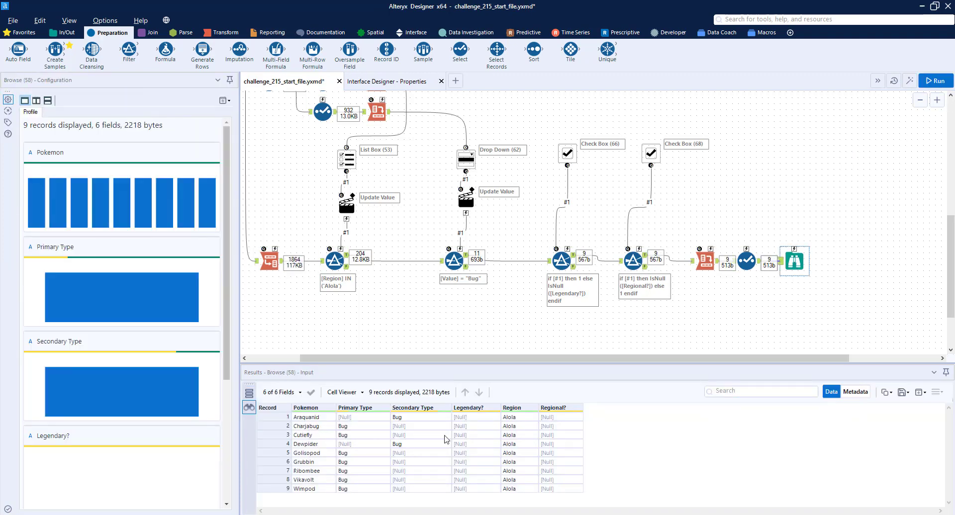
pyautogui.scroll(3, 567, 212)
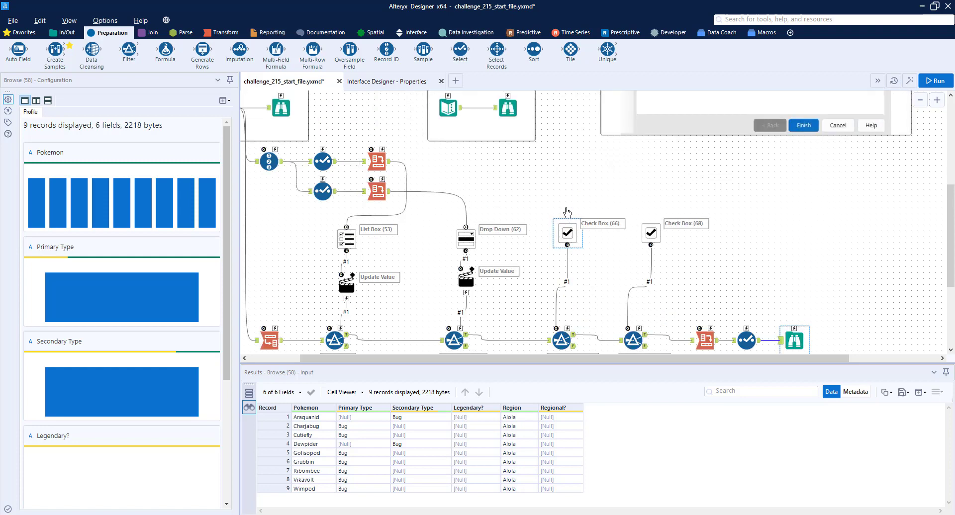
pyautogui.scroll(4, 567, 212)
pyautogui.click(508, 208)
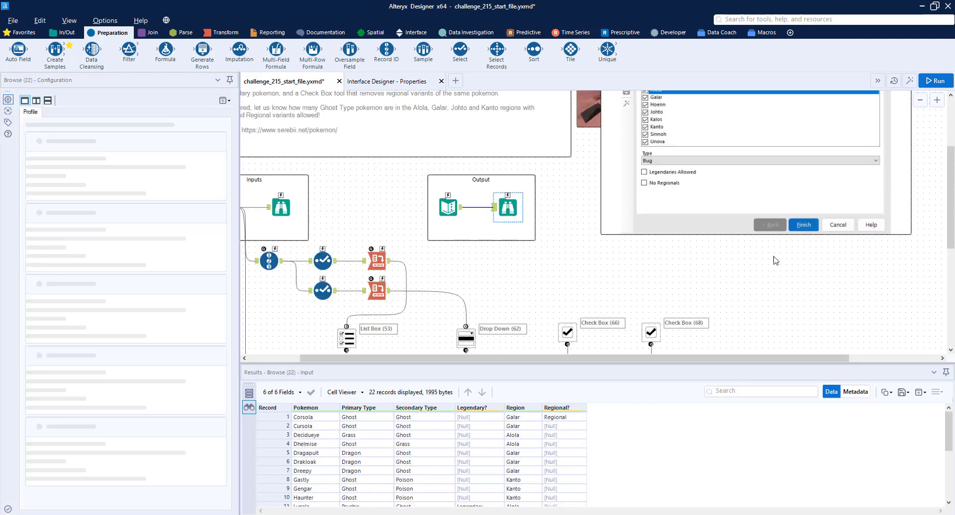
# - Open the analytic app and choose only the regions Alola, Galar, Johto and Kanto, with type Ghost and Legendaries Allowed enabled
pyautogui.click(912, 81)
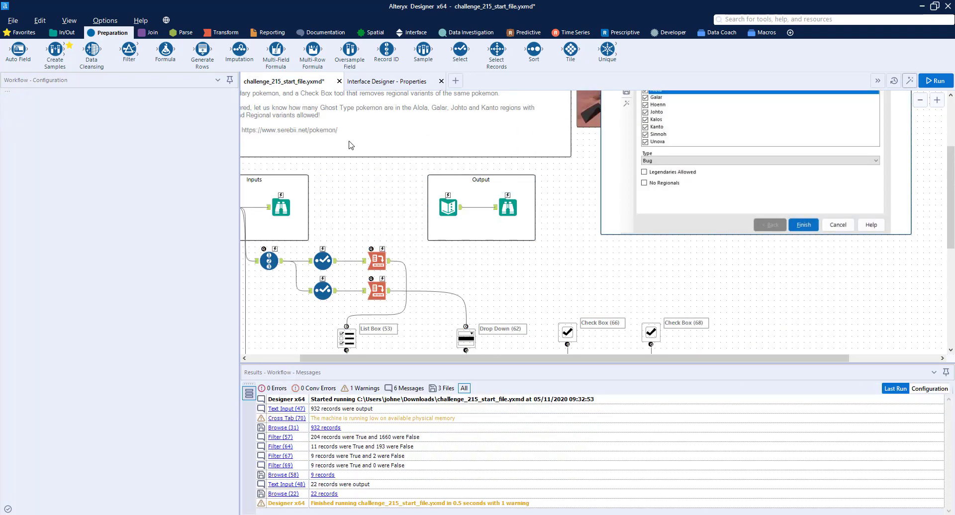
pyautogui.moveTo(391, 158); pyautogui.dragTo(439, 137)
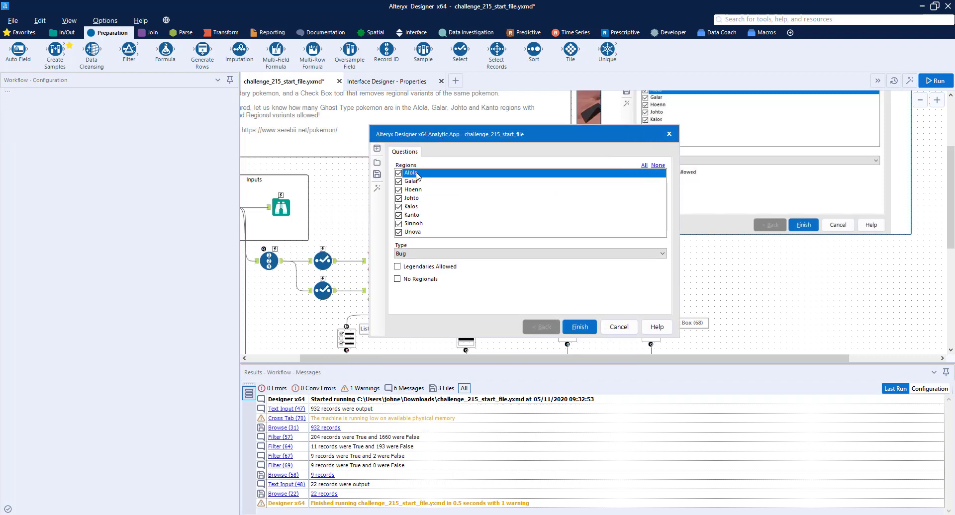
pyautogui.click(399, 190)
pyautogui.click(399, 207)
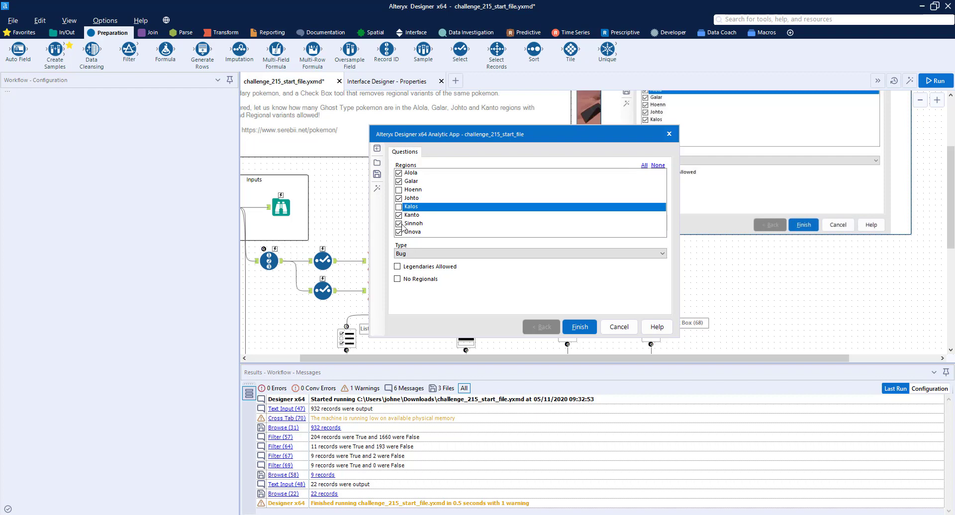
pyautogui.click(399, 224)
pyautogui.click(398, 232)
pyautogui.click(412, 254)
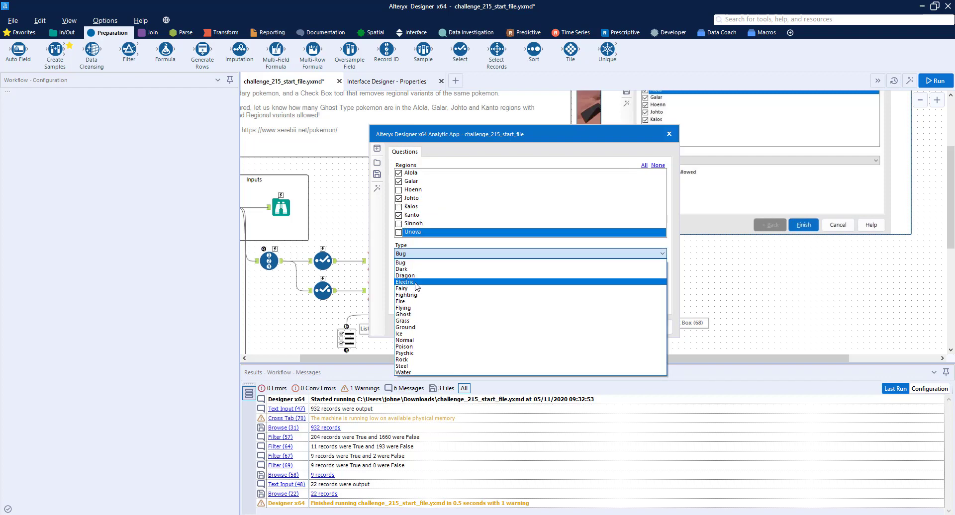
pyautogui.click(418, 315)
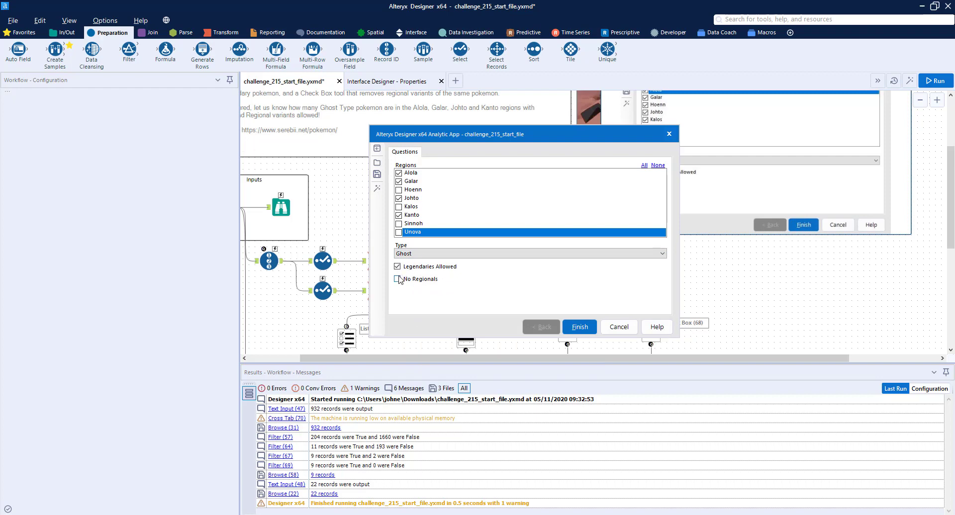
# - Run the analytic app and examine the Ghost-type records in an enlarged results window
pyautogui.click(588, 329)
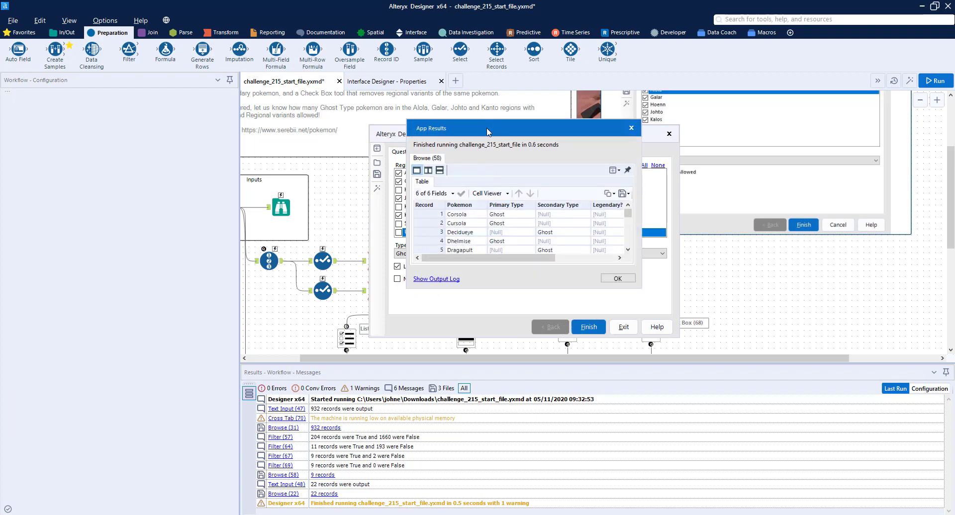
pyautogui.moveTo(488, 132); pyautogui.dragTo(392, 114)
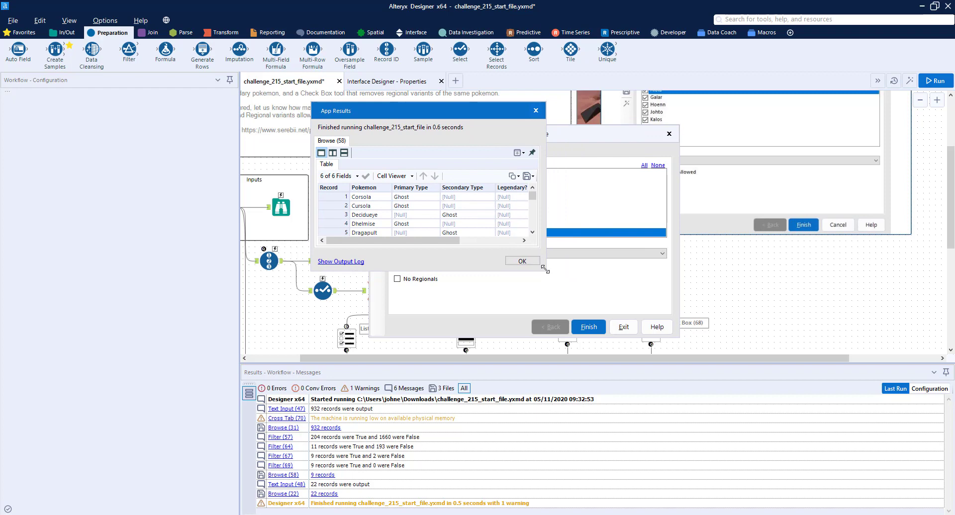
pyautogui.moveTo(545, 269); pyautogui.dragTo(846, 389)
pyautogui.scroll(-2, 484, 304)
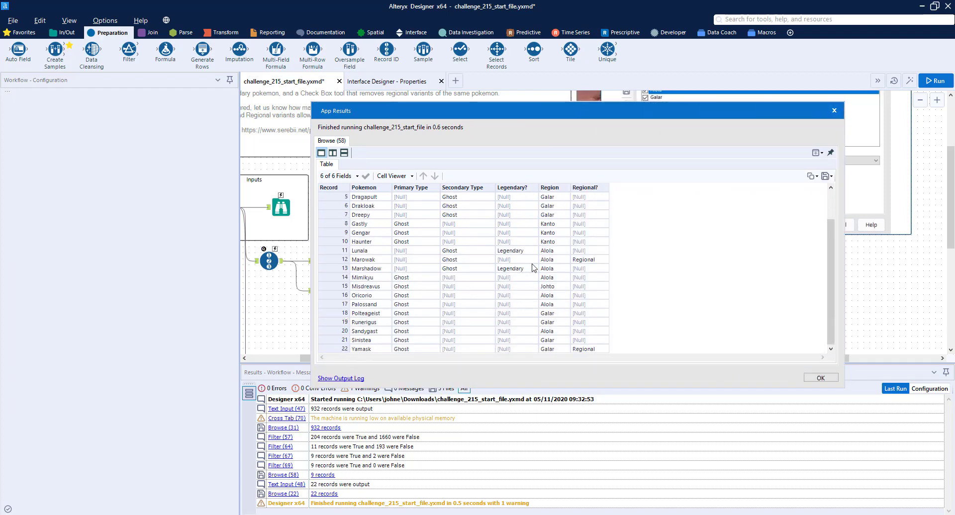
pyautogui.click(821, 379)
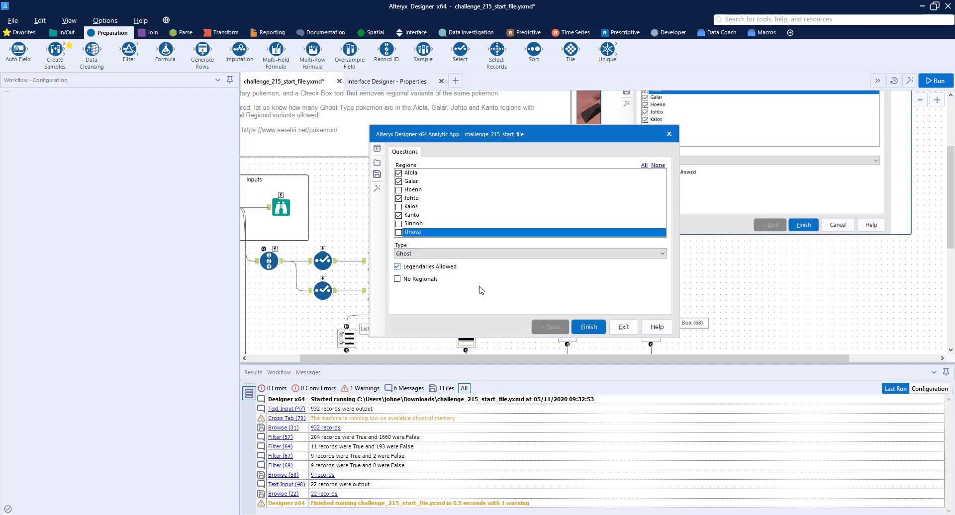
# - Exit the analytic app and check the expected records in the Output section's Browse tool against the challenge brief
pyautogui.click(620, 328)
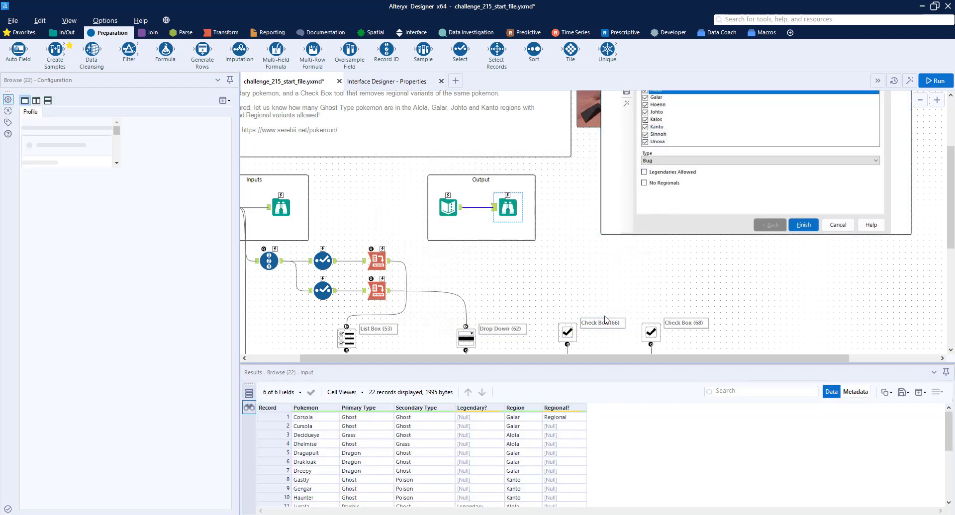
pyautogui.scroll(5, 531, 277)
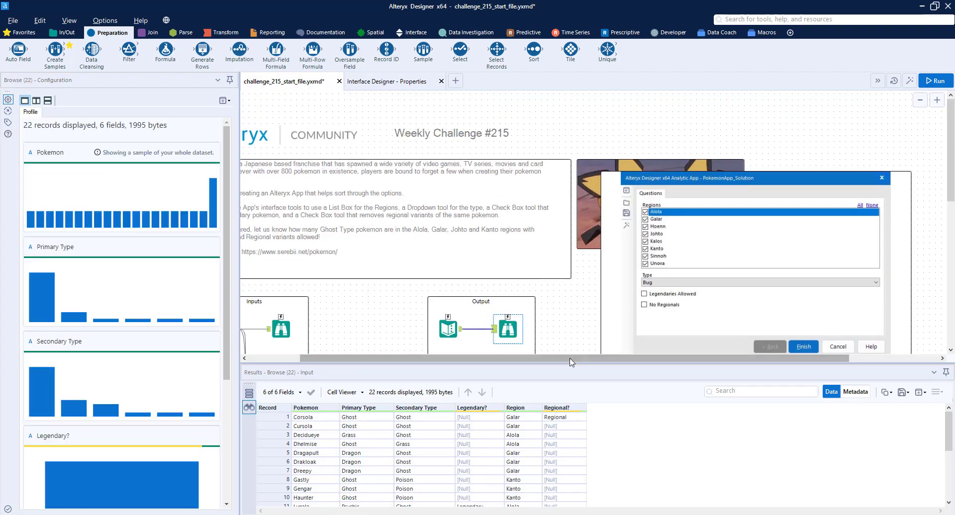
pyautogui.moveTo(548, 360); pyautogui.dragTo(497, 366)
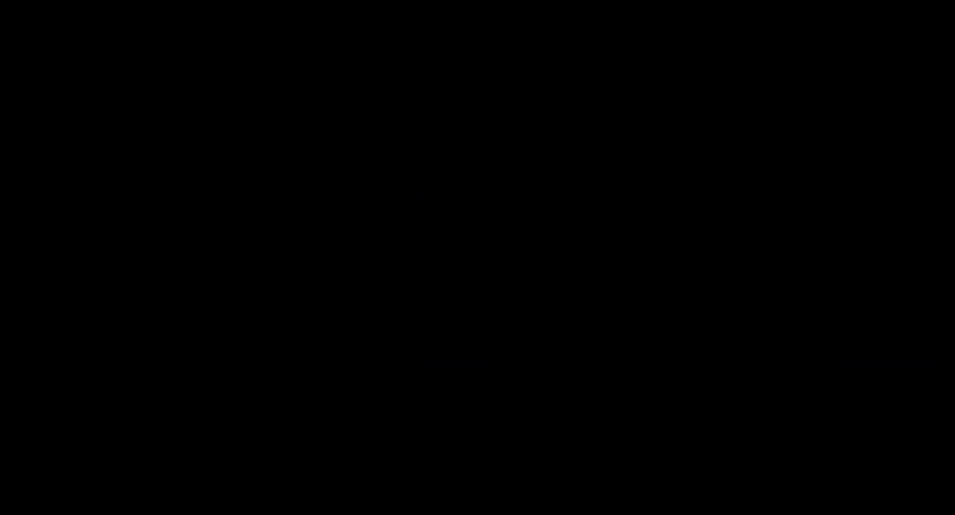